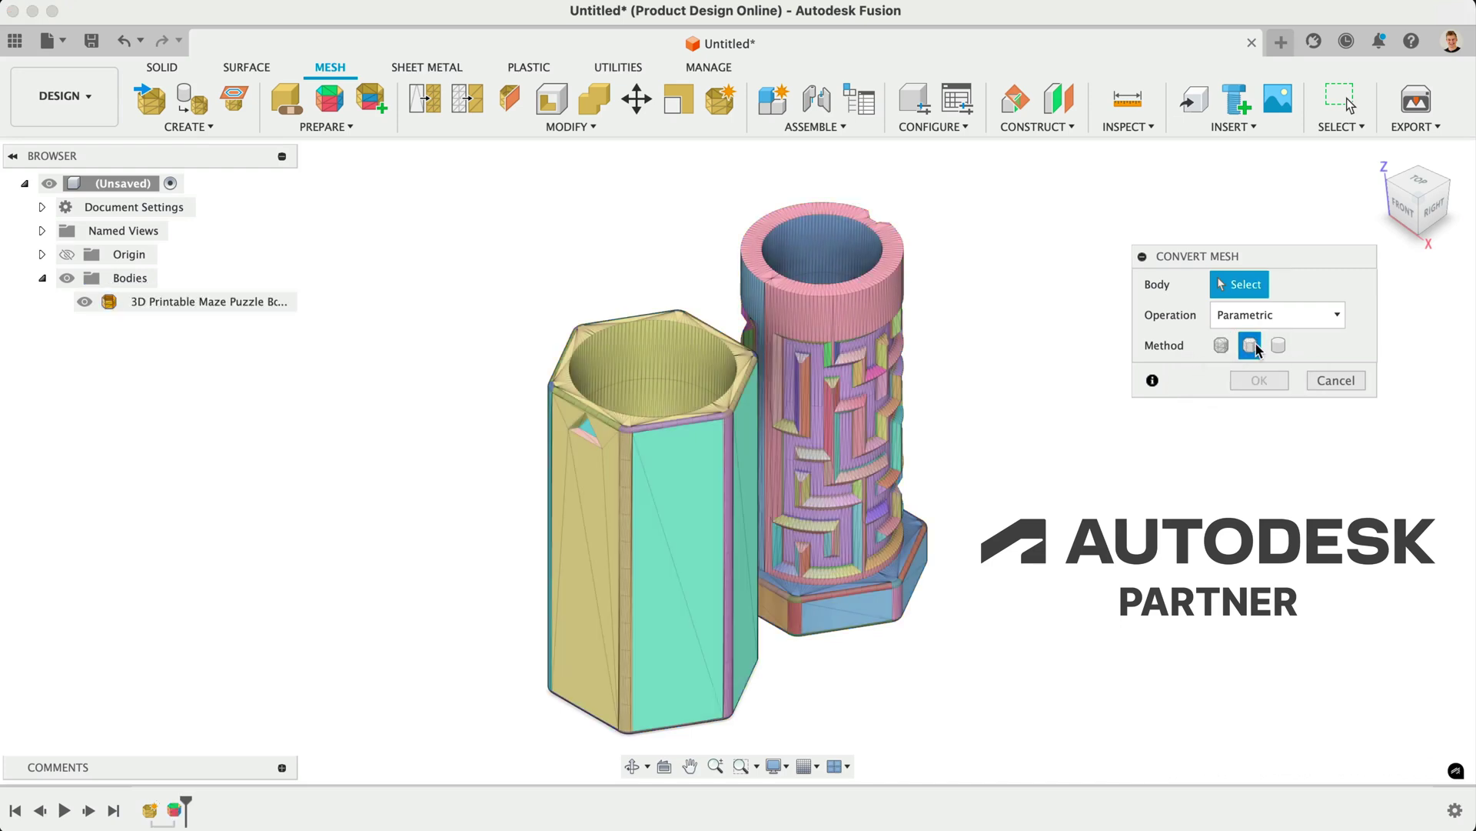
Convert the maze meshes with the Prismatic method, then offset the hexagon's top face by 10
click(1257, 381)
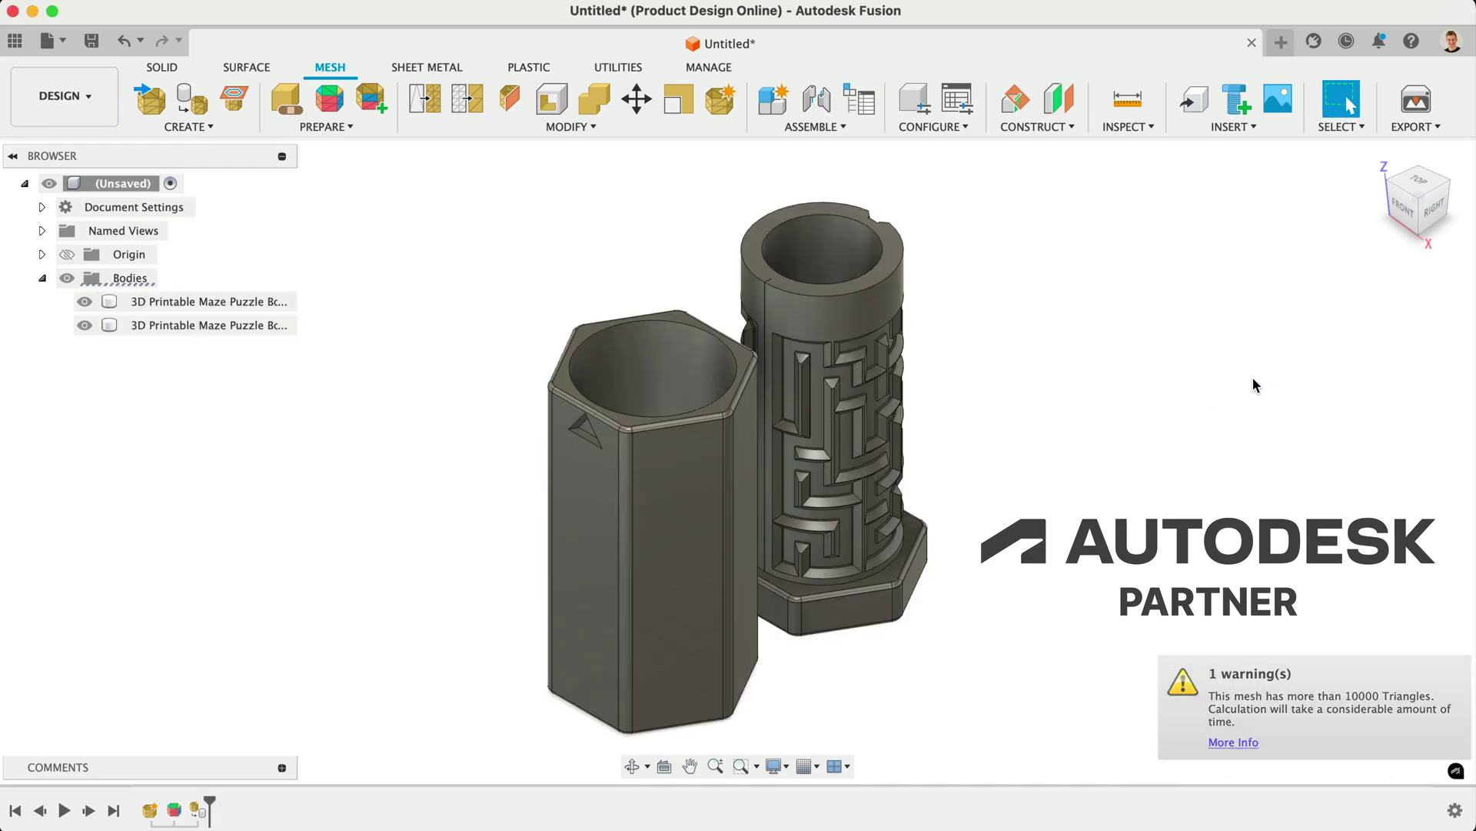
key(q)
click(563, 370)
text(10)
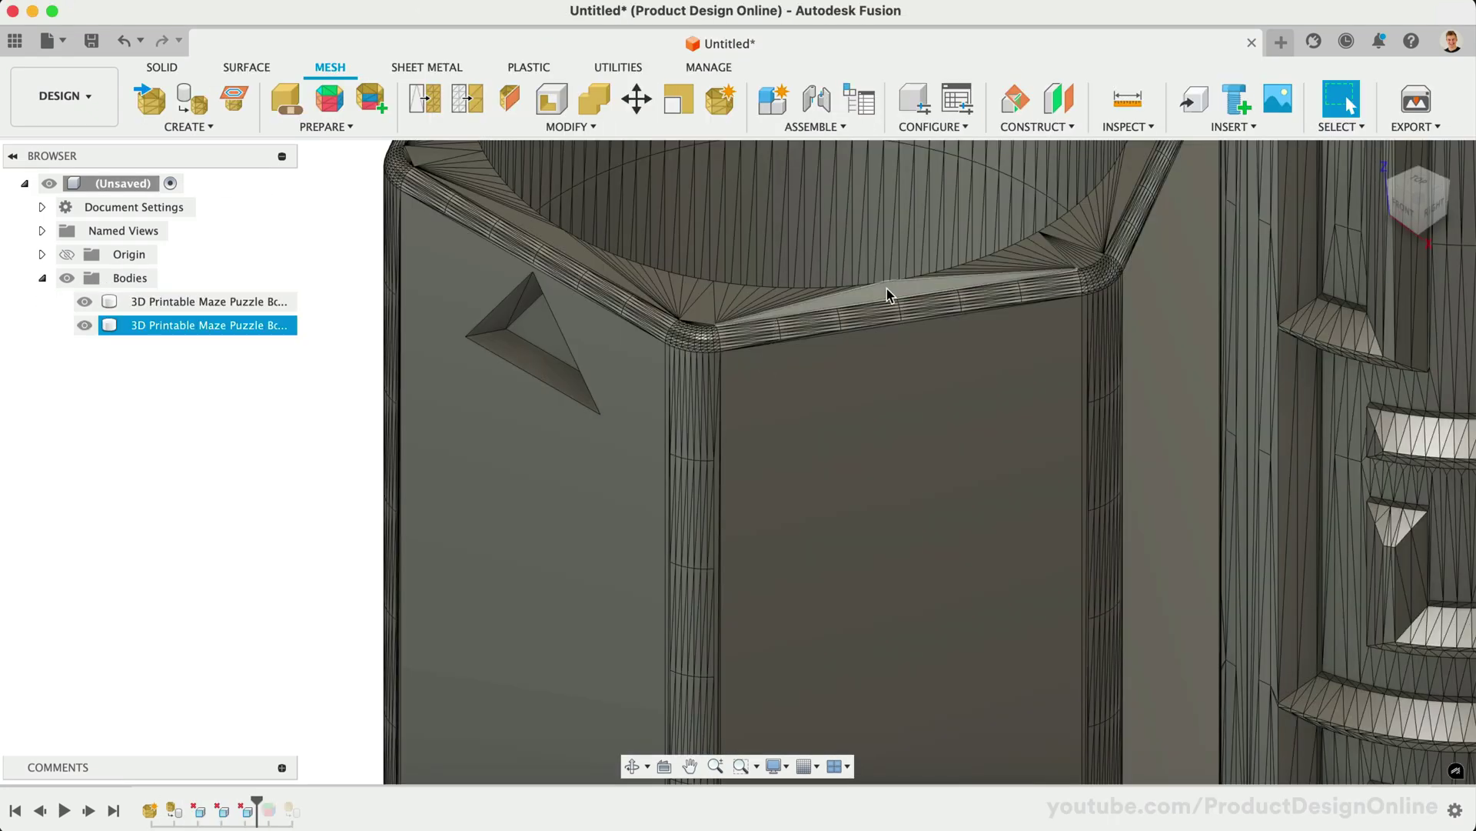
click(888, 289)
scroll(887, 289, down, 10)
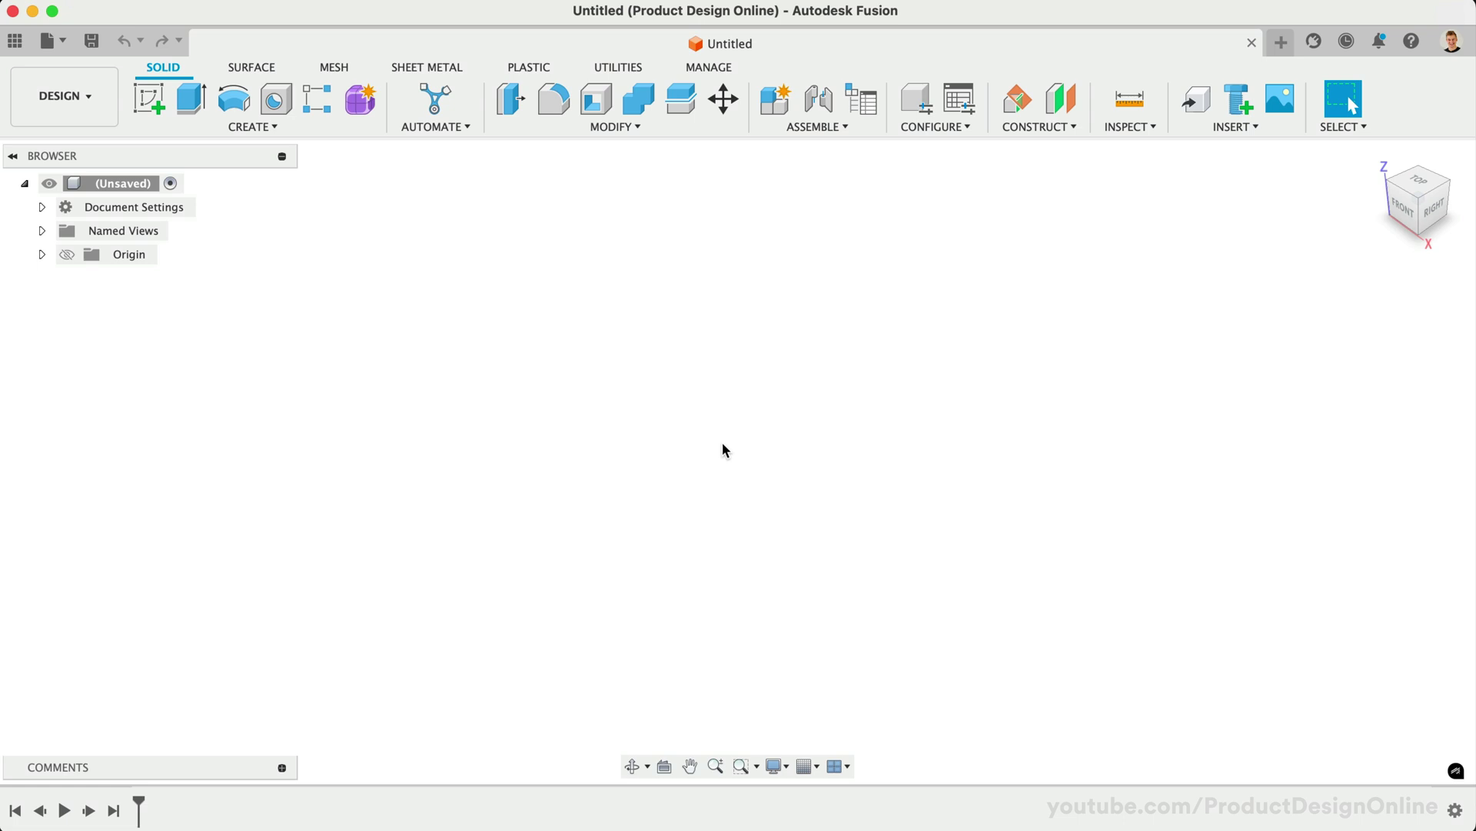
Open Insert Mesh from the Insert menu, close it, then reopen it from the MESH tab
click(1207, 125)
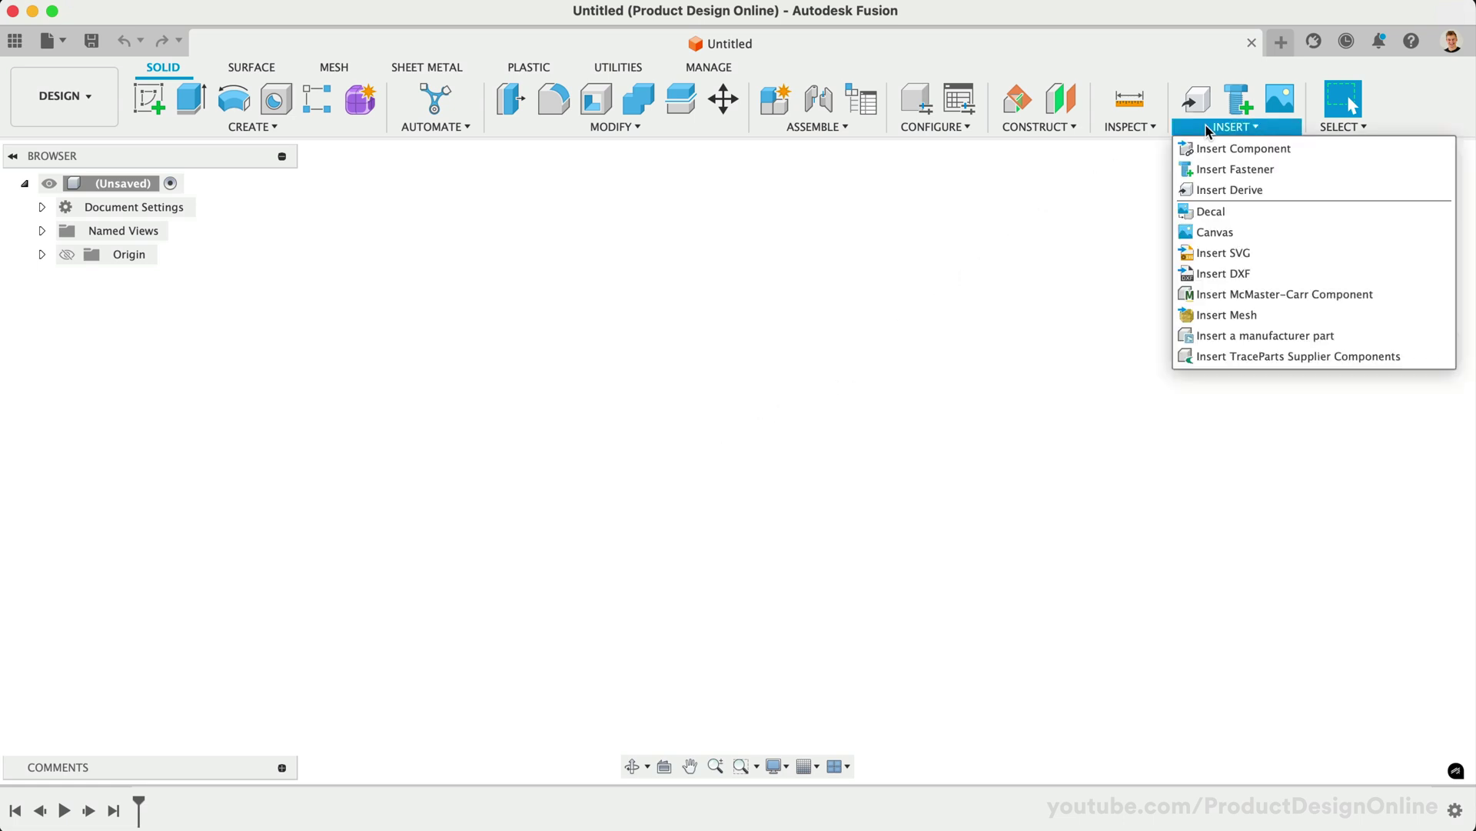
click(1270, 315)
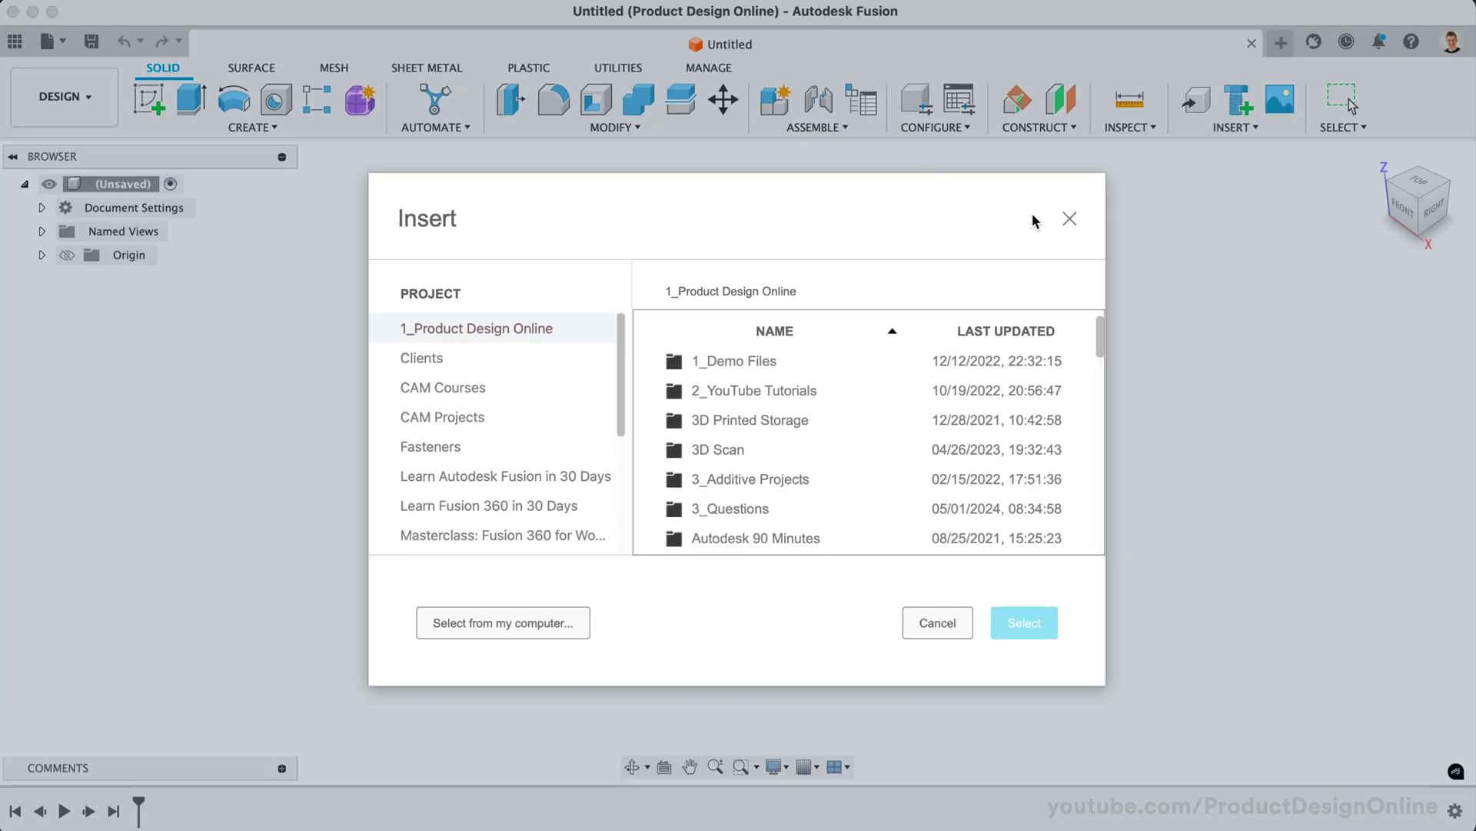
click(1069, 219)
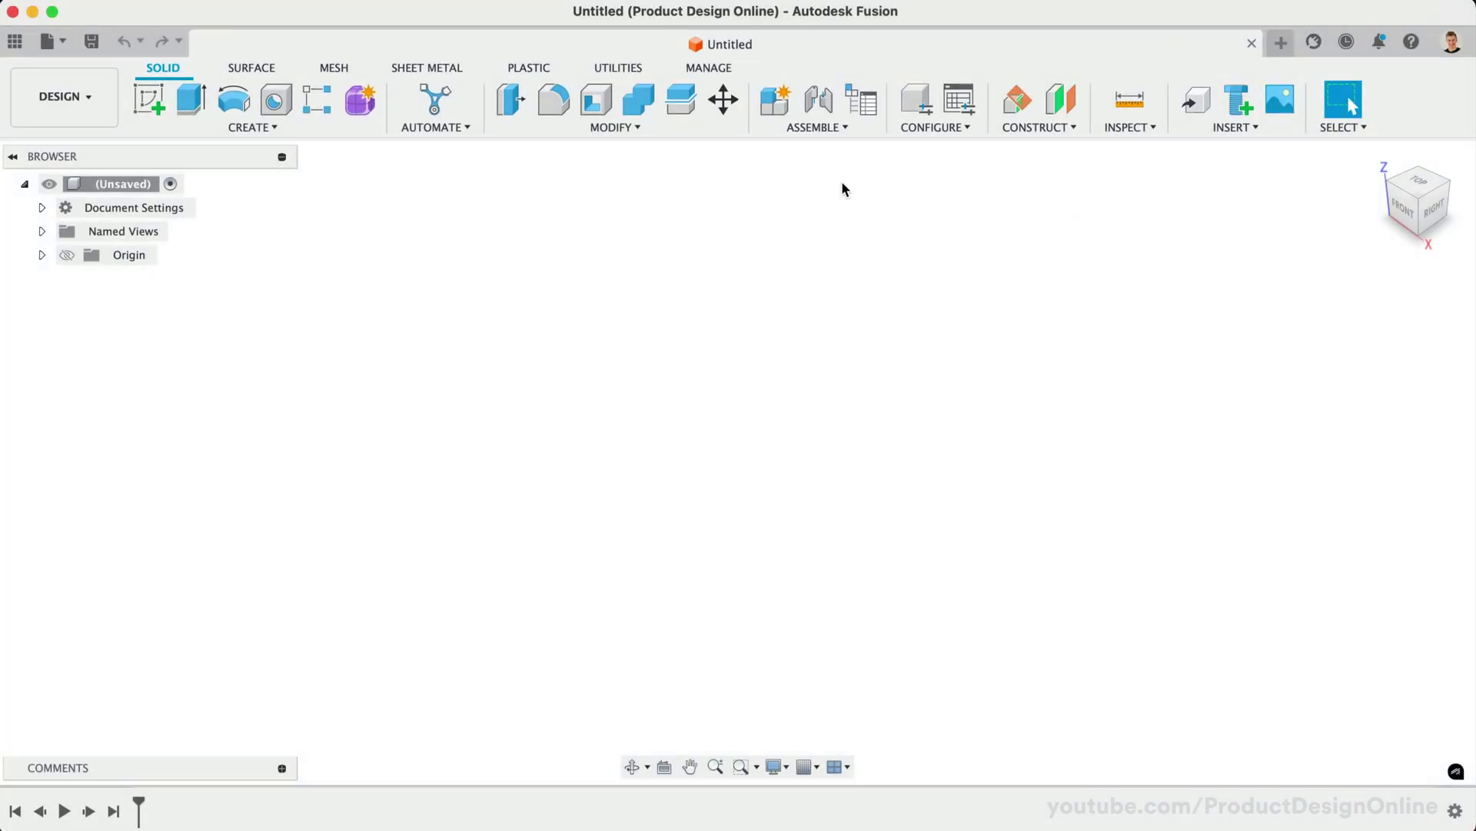
click(321, 66)
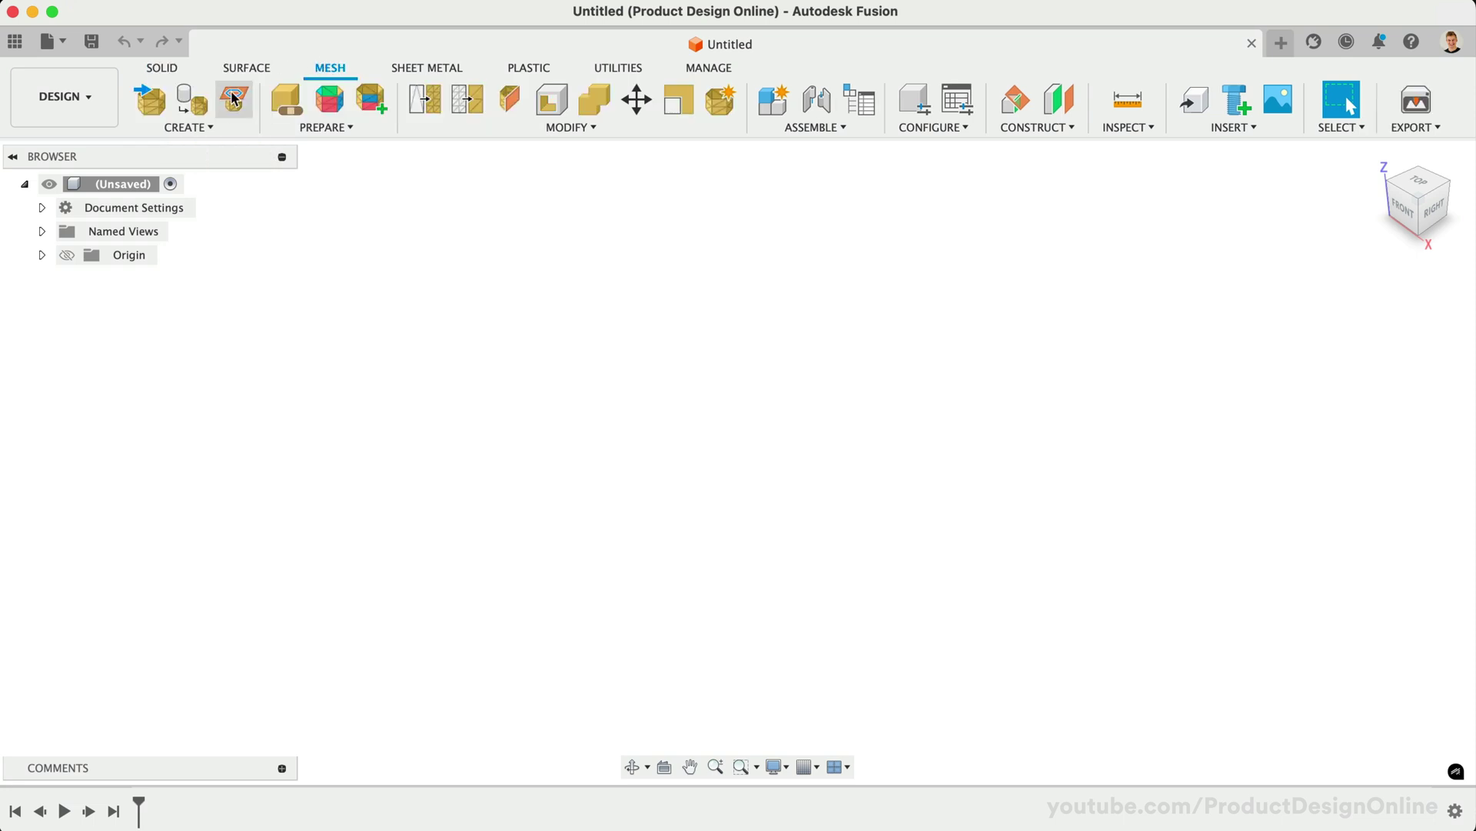
click(148, 102)
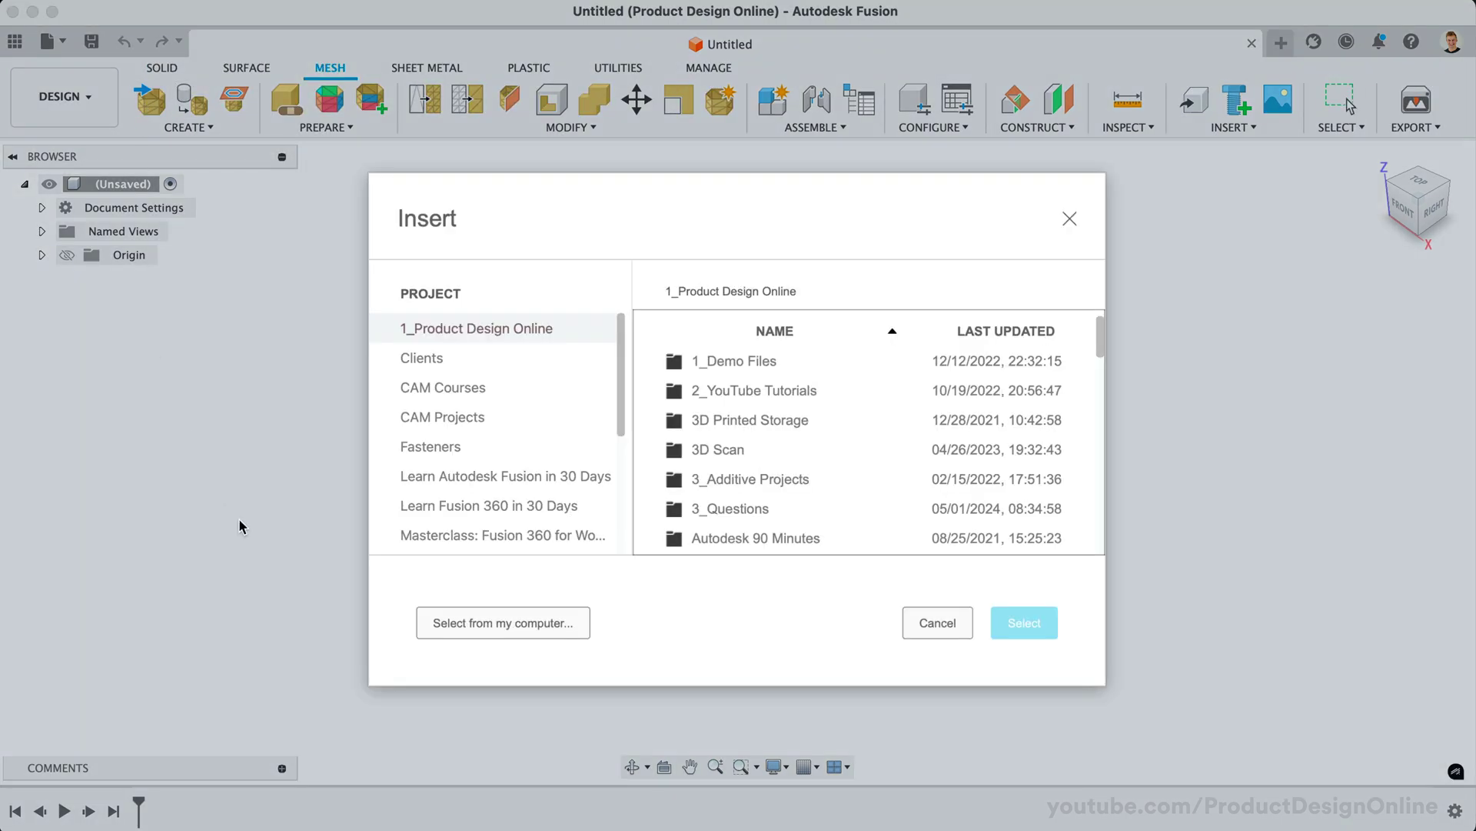
Load '3D Printable Maze Puzzle Box - STL Demo File.stl' from the computer's Downloads folder
click(482, 626)
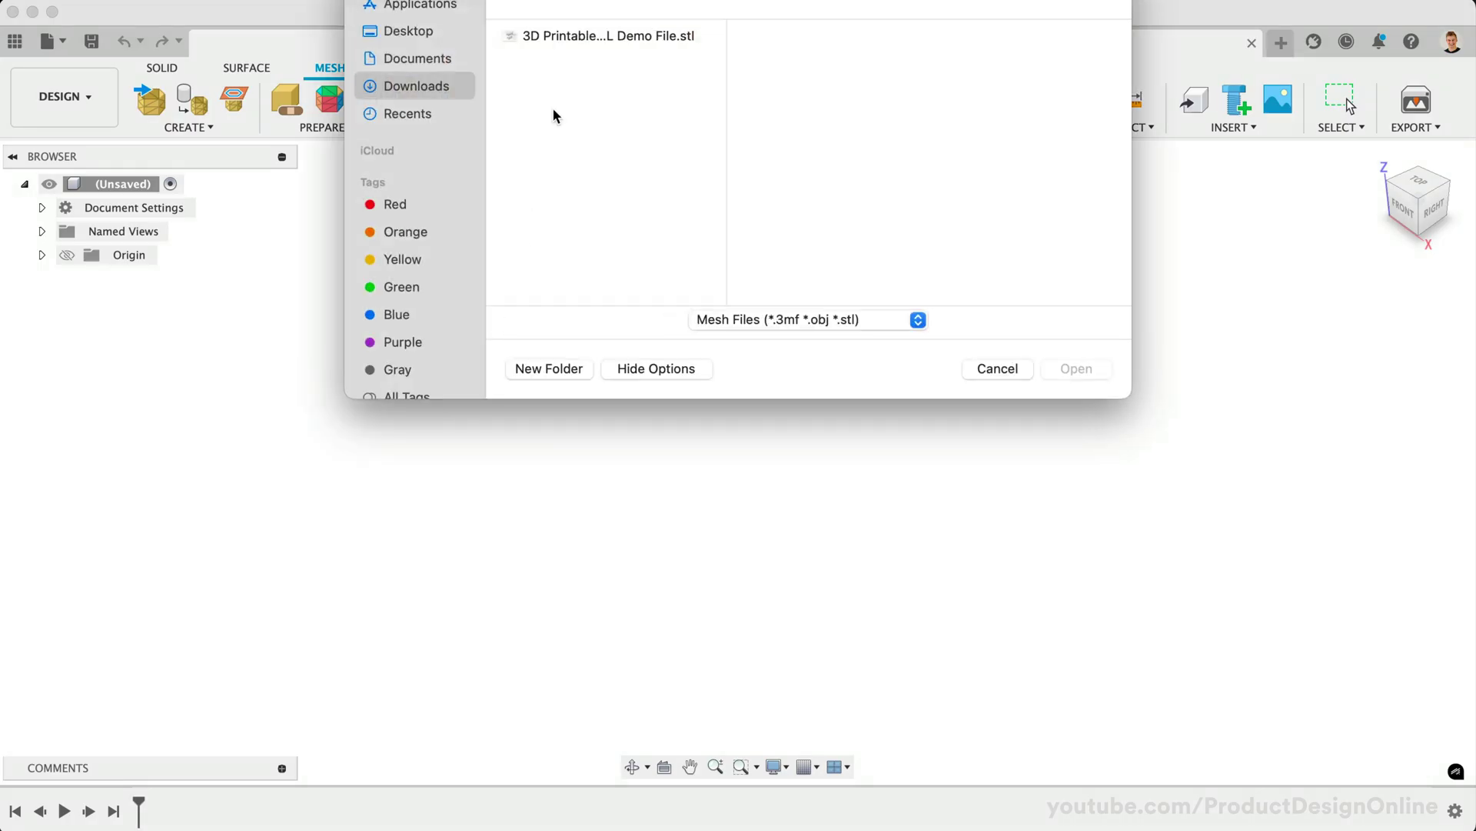
click(560, 40)
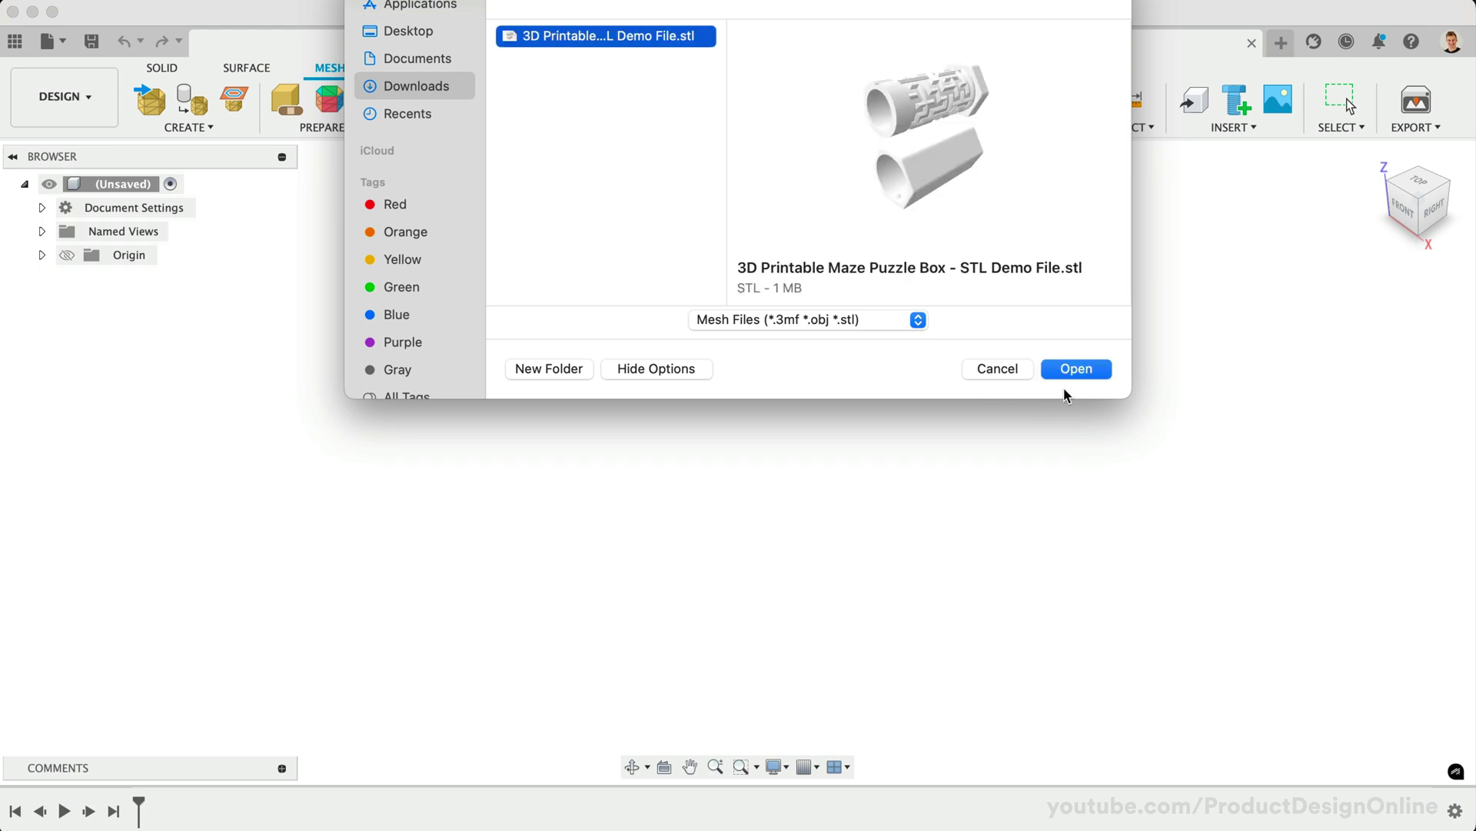
click(1075, 369)
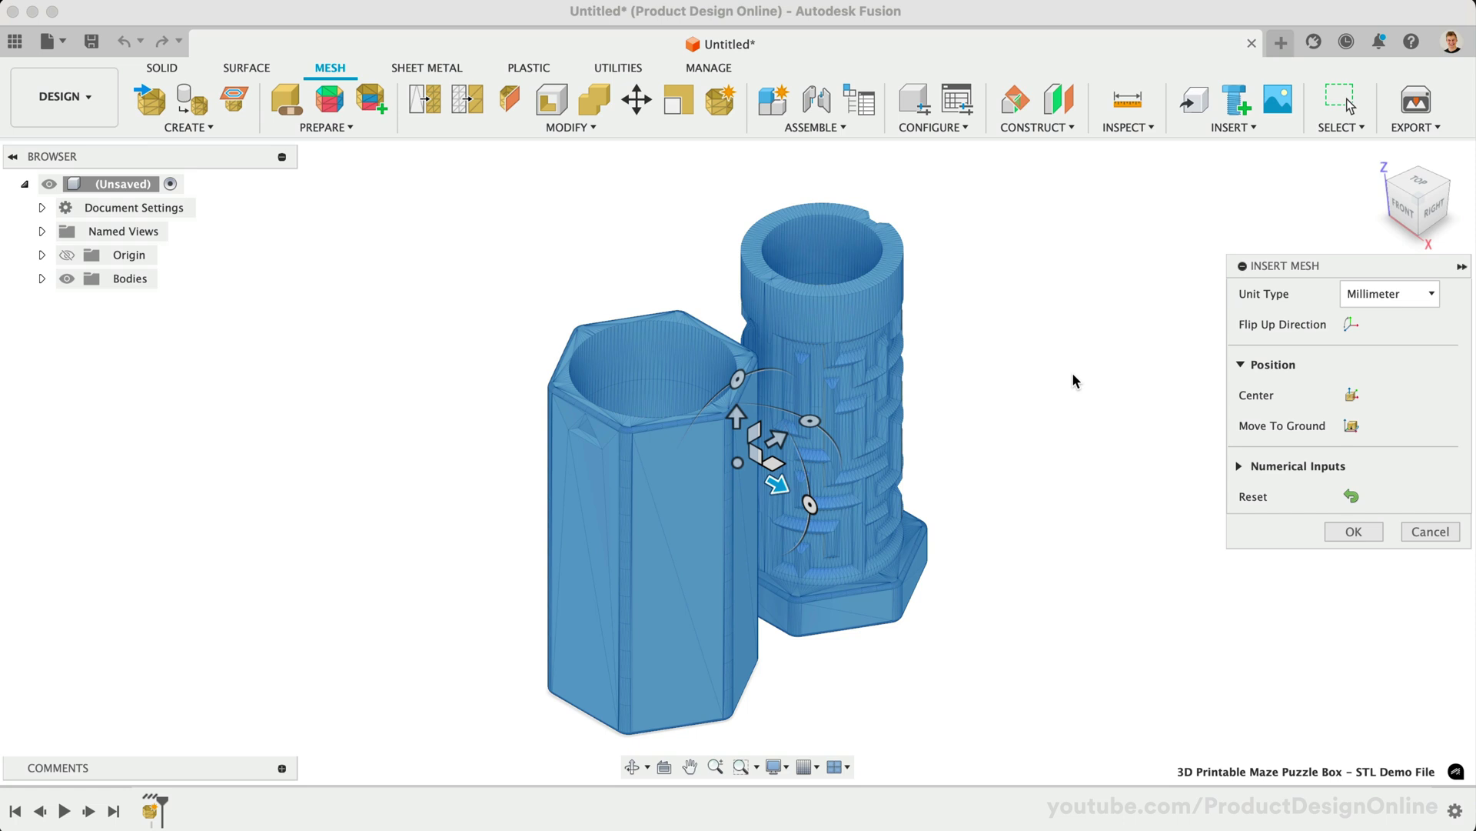
drag(1294, 261, 1248, 264)
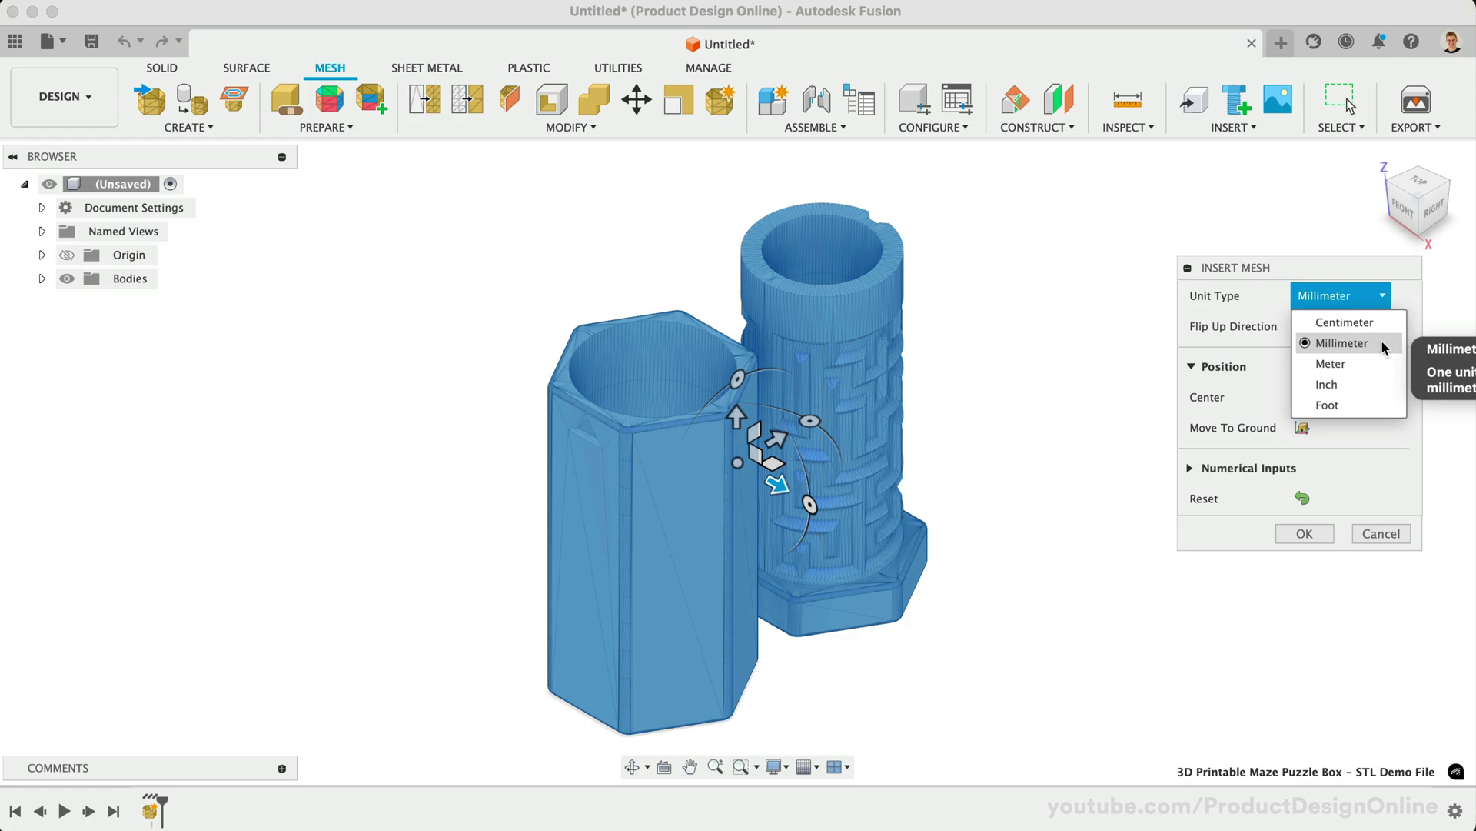
click(1381, 348)
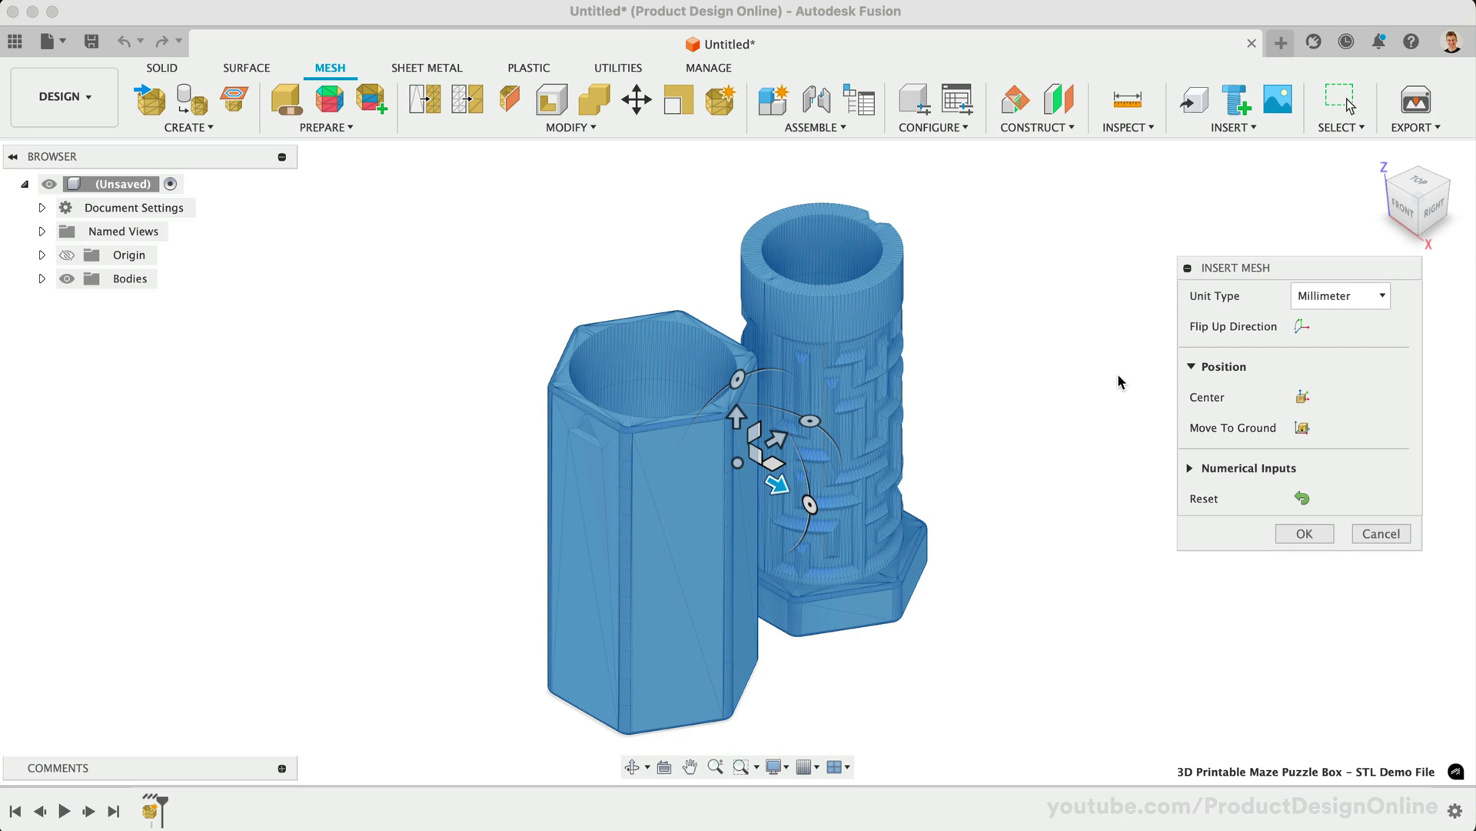
click(1402, 212)
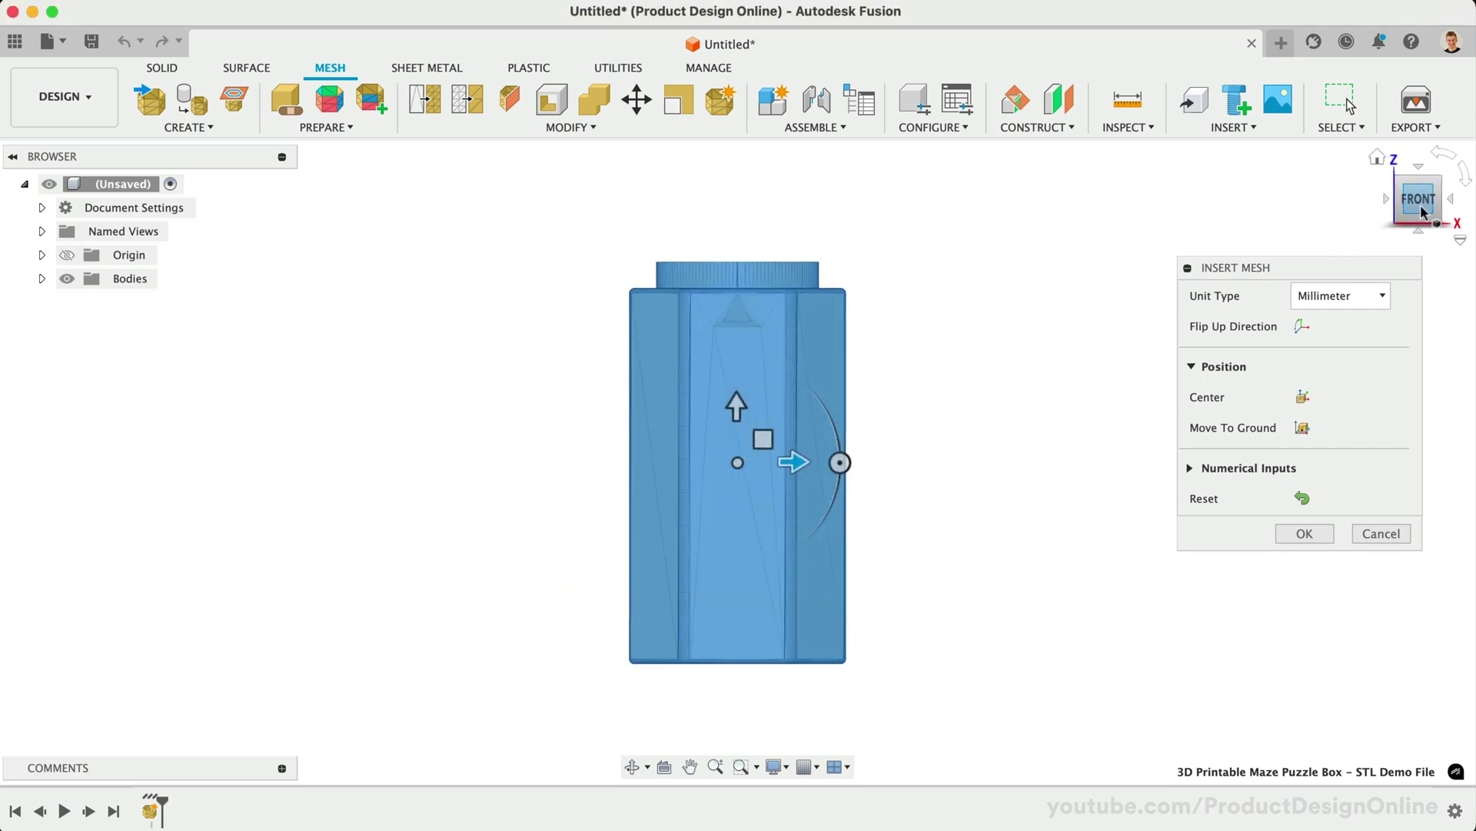
click(1377, 157)
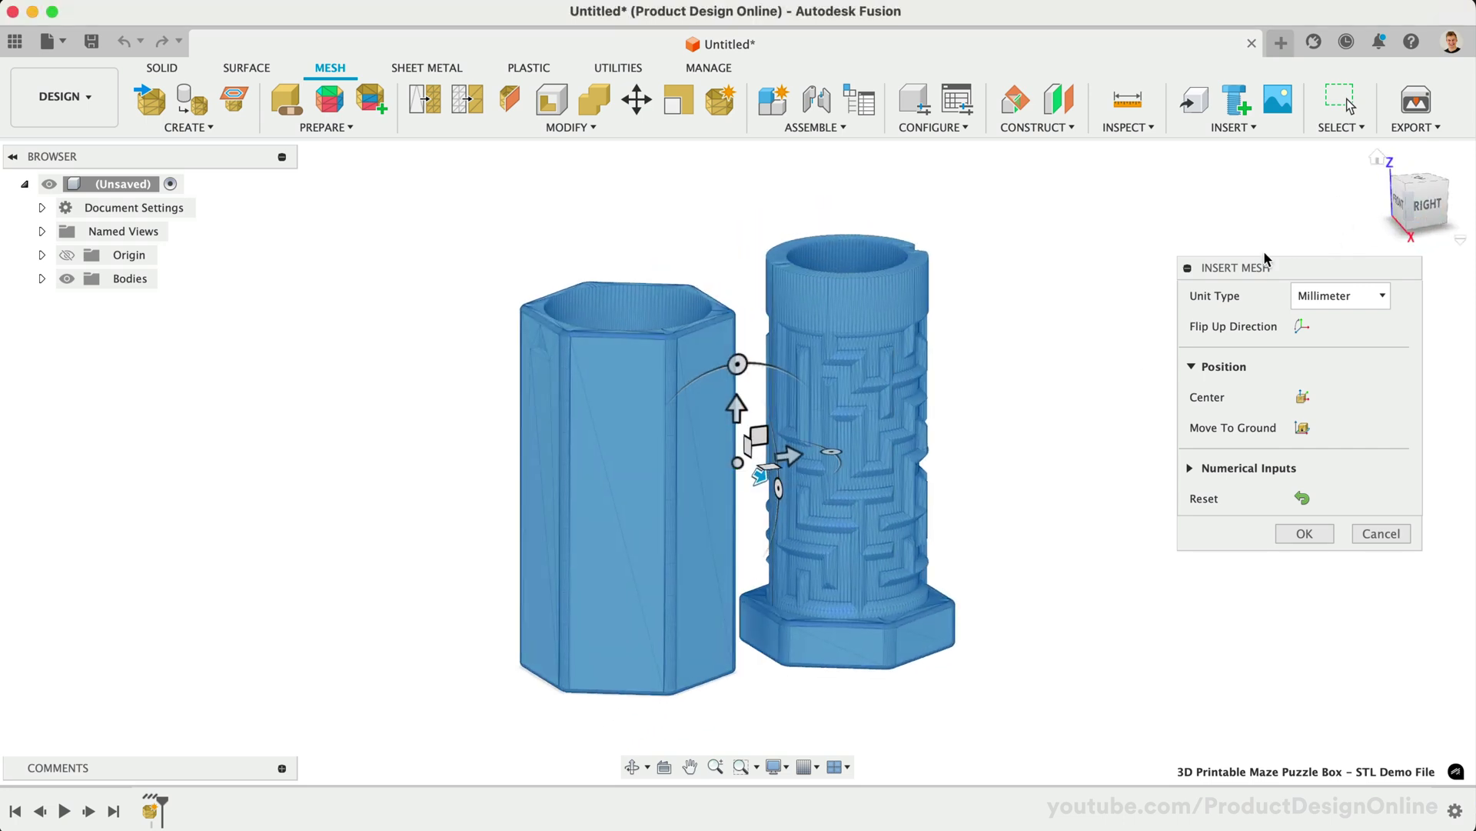
click(1303, 328)
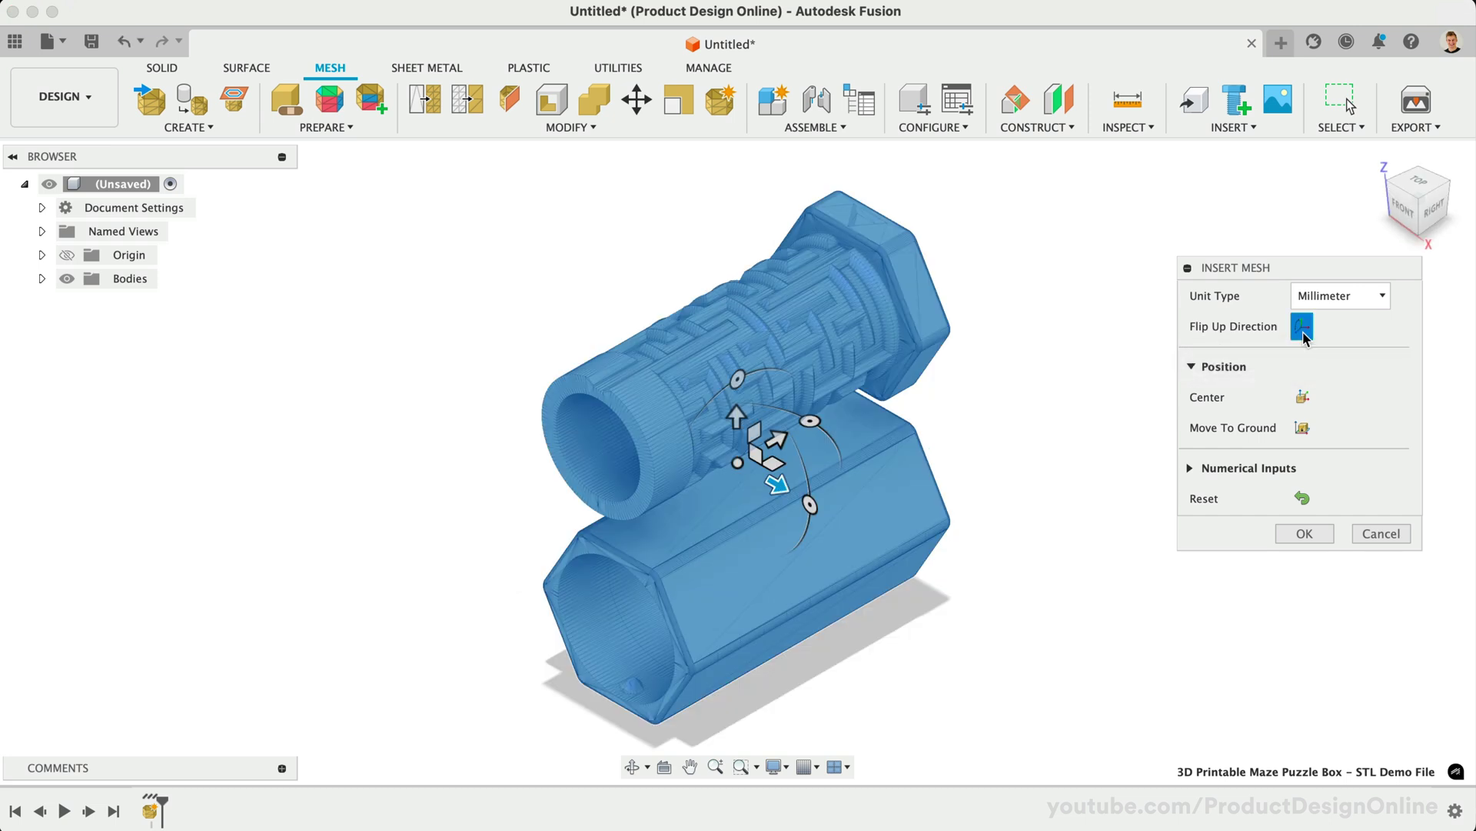
click(1303, 329)
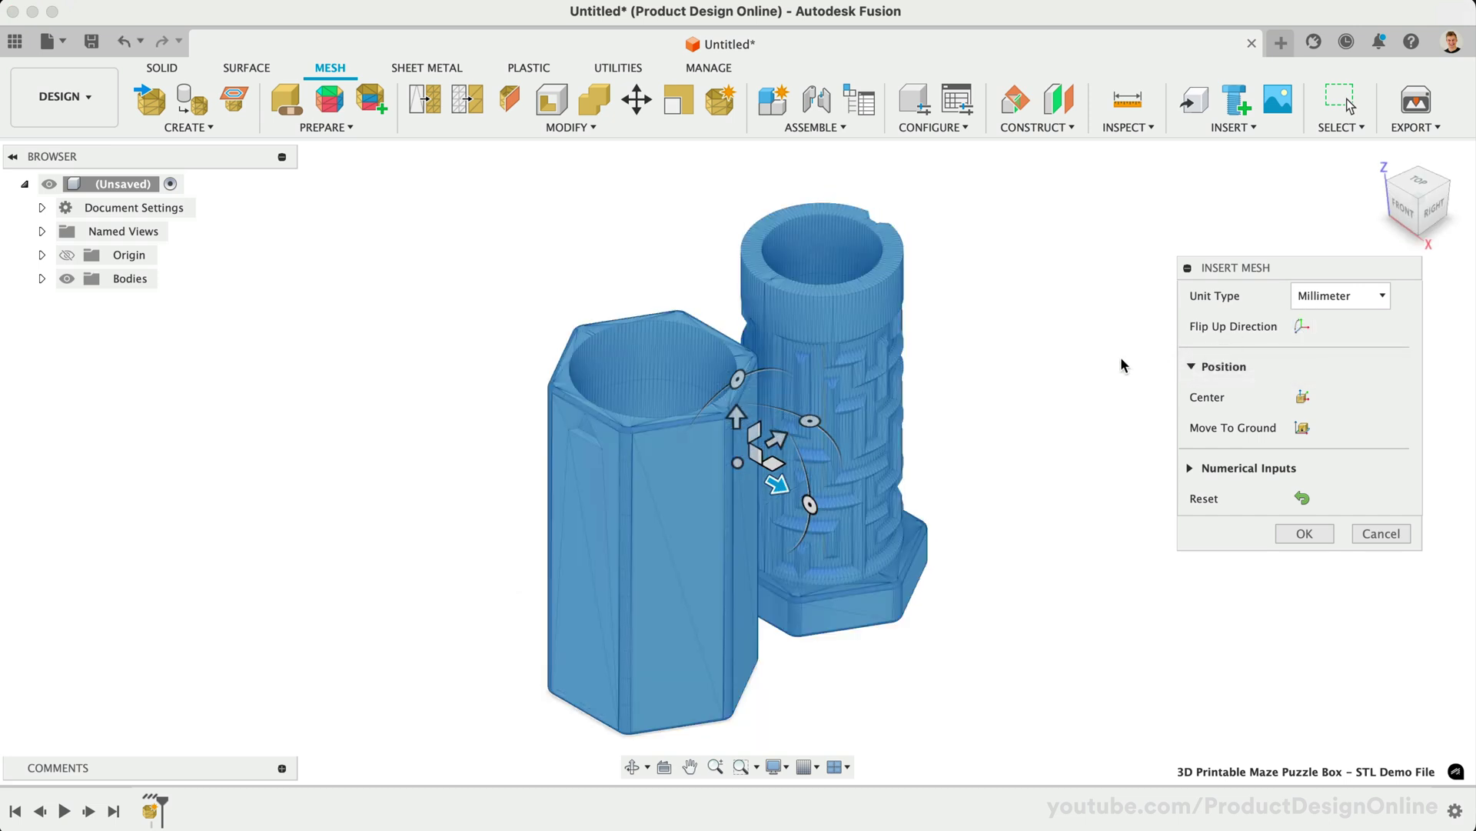
With the origin shown, centre the mesh and move it to ground, confirming zero numerical offsets
click(66, 255)
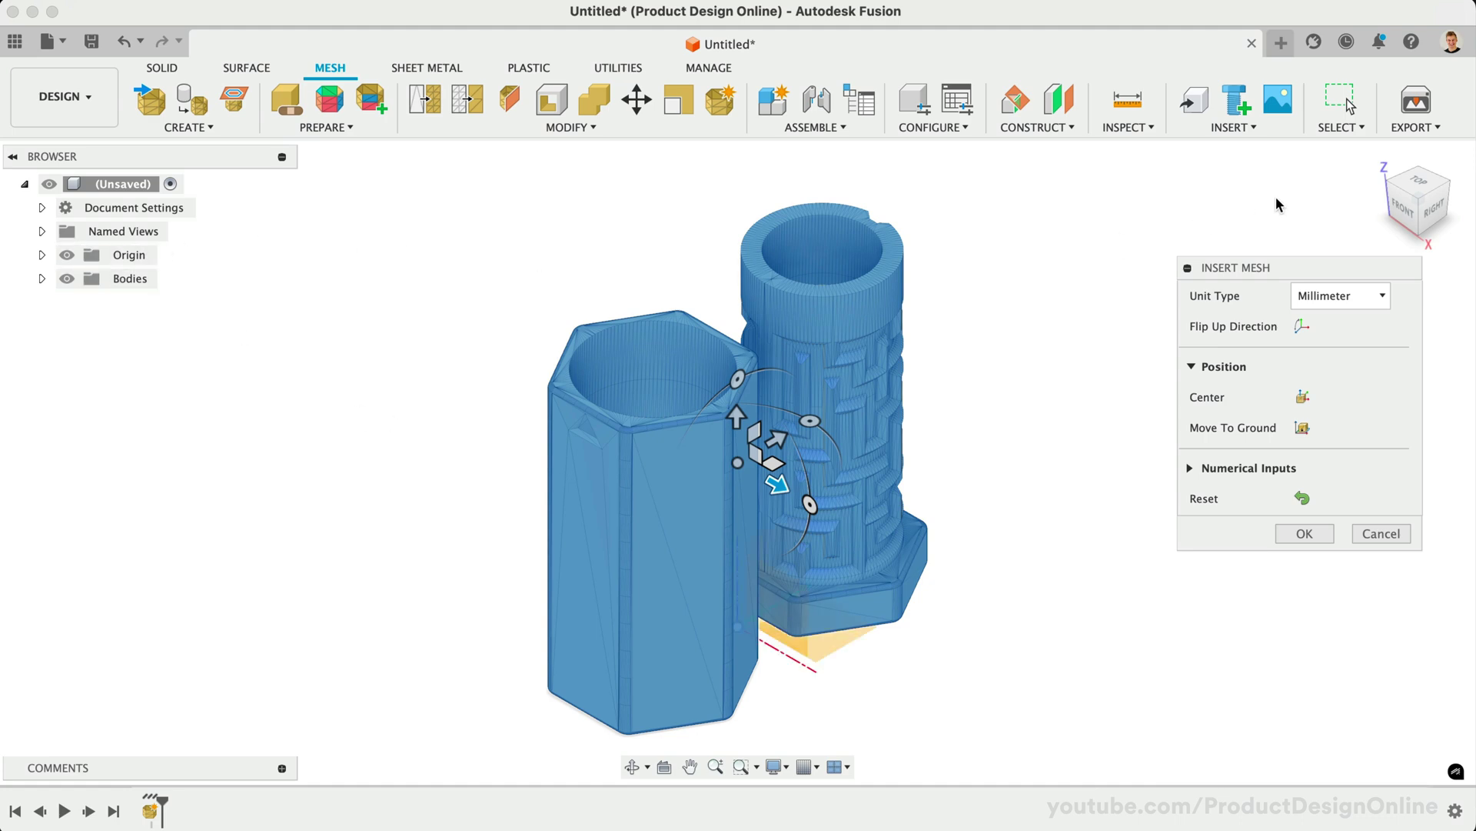
click(1403, 209)
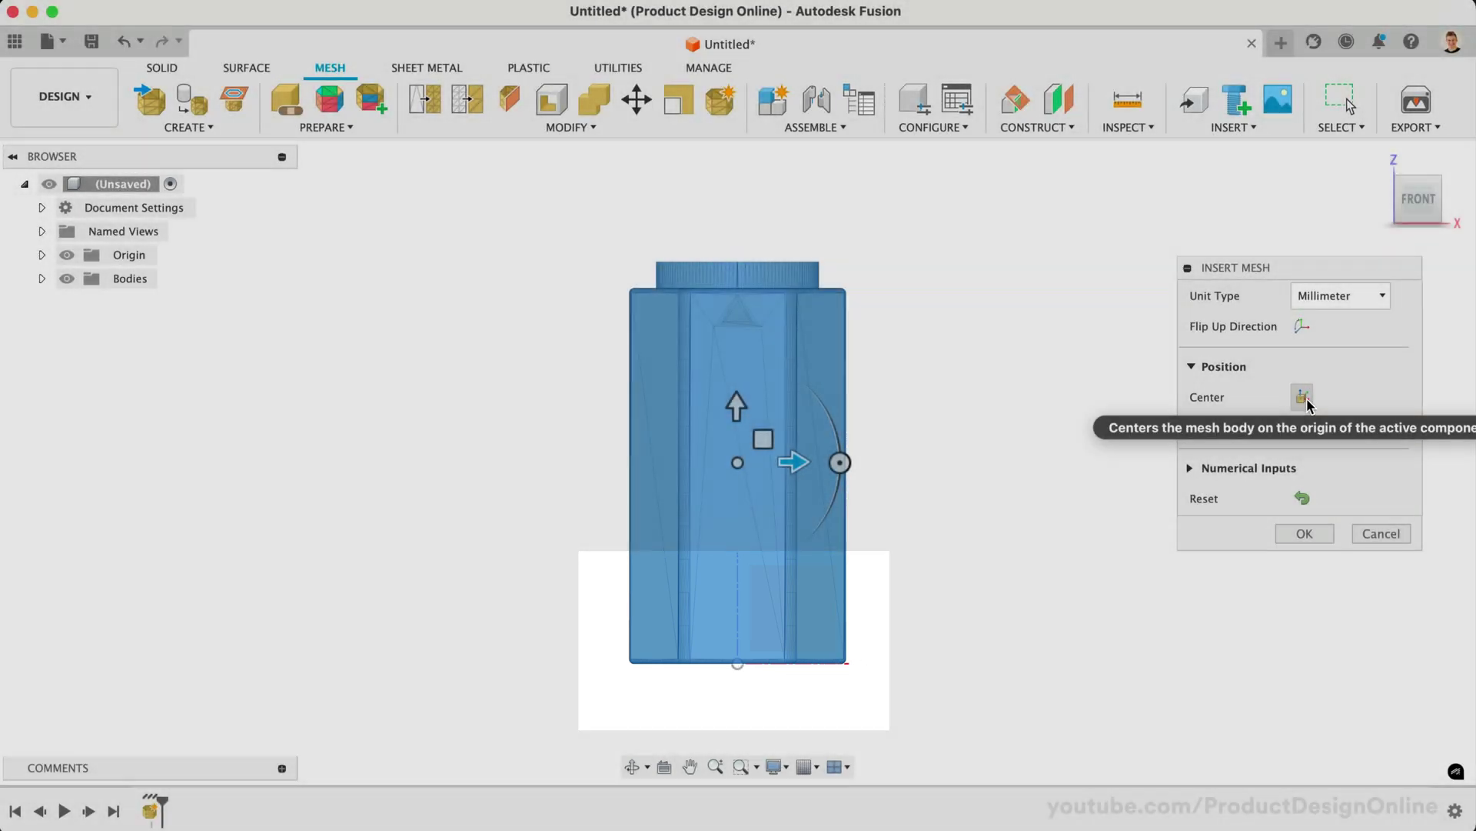
click(1305, 397)
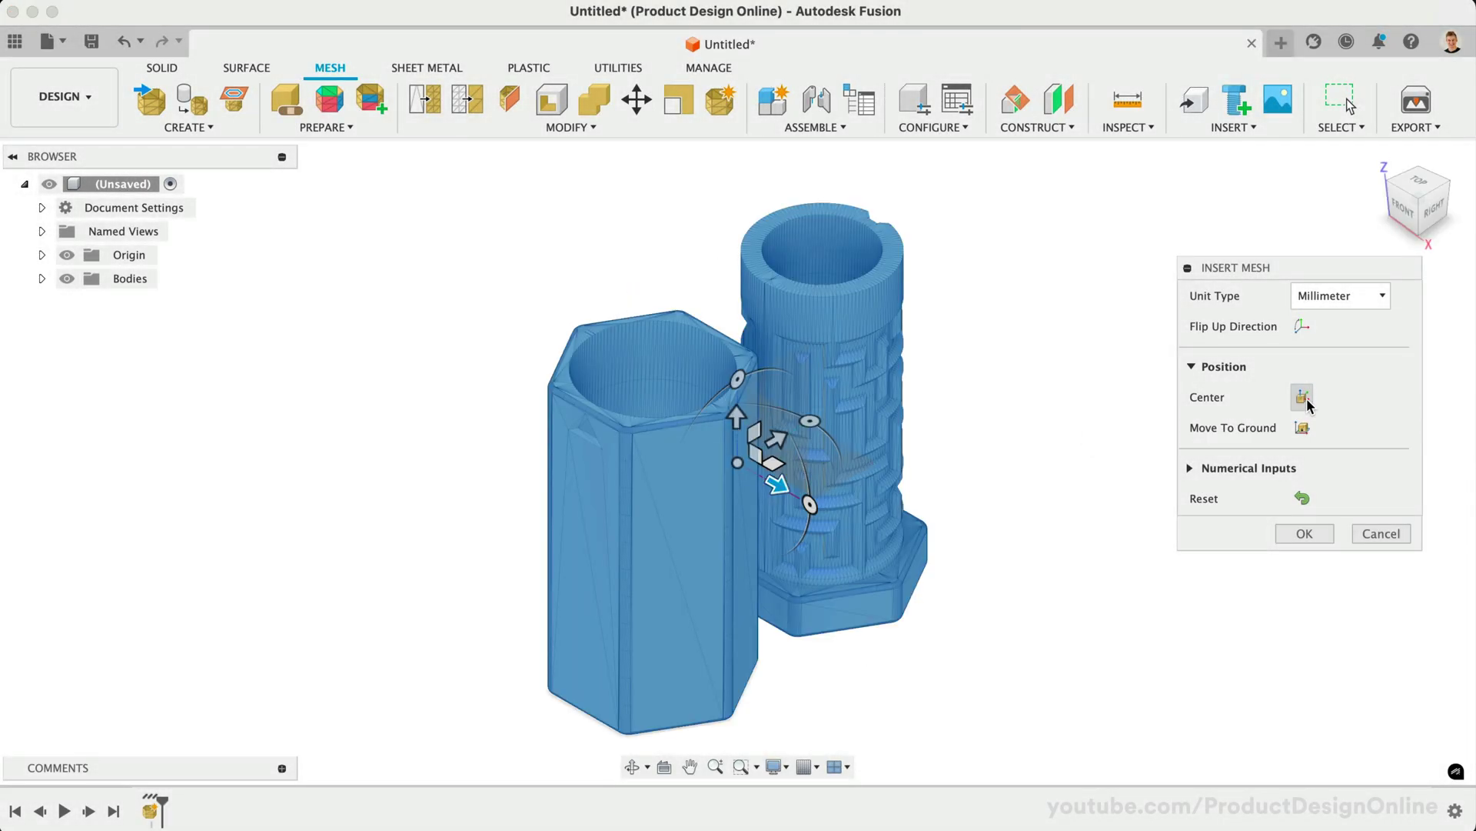
click(1403, 208)
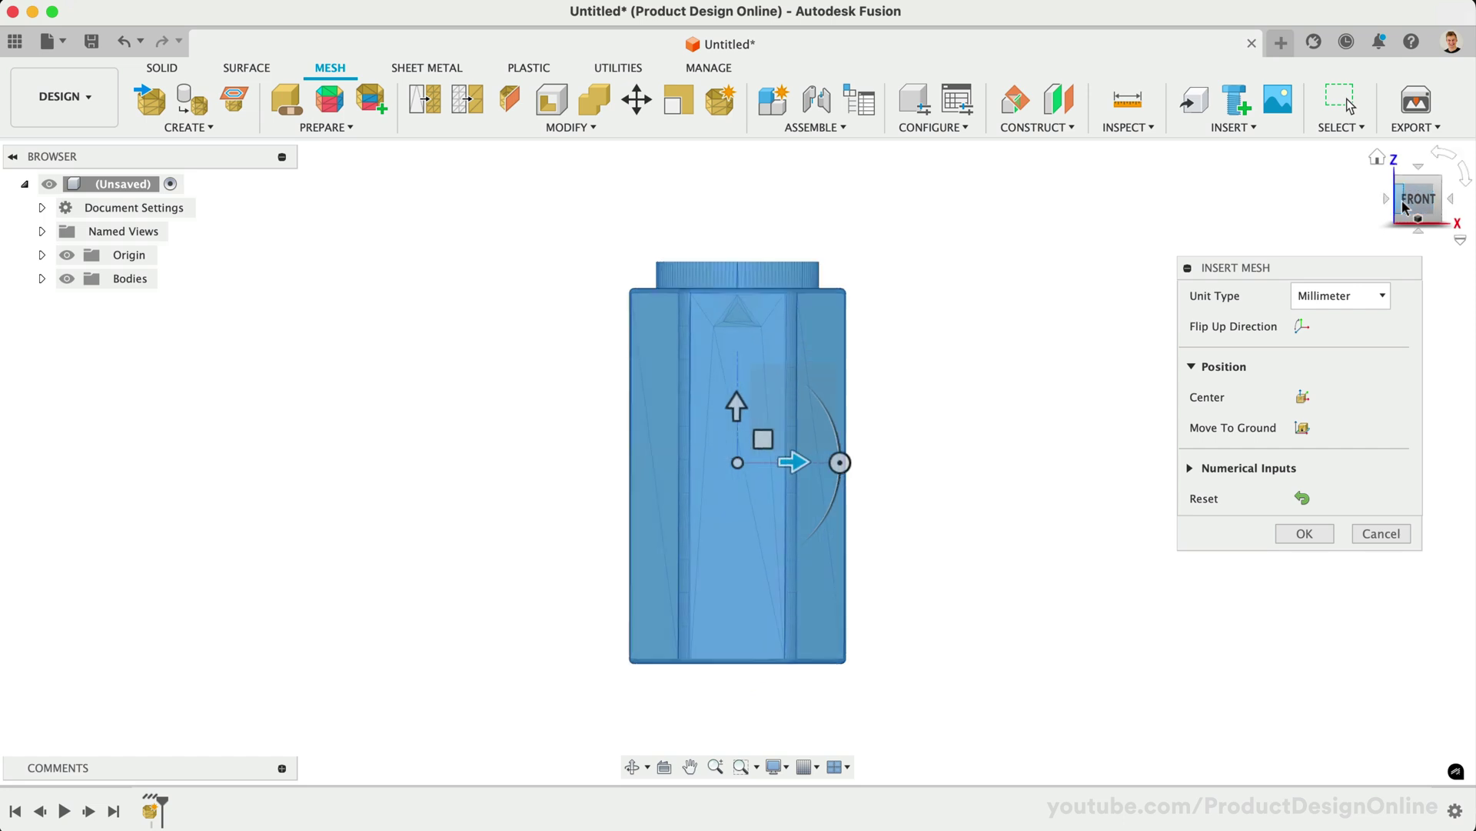
click(1302, 428)
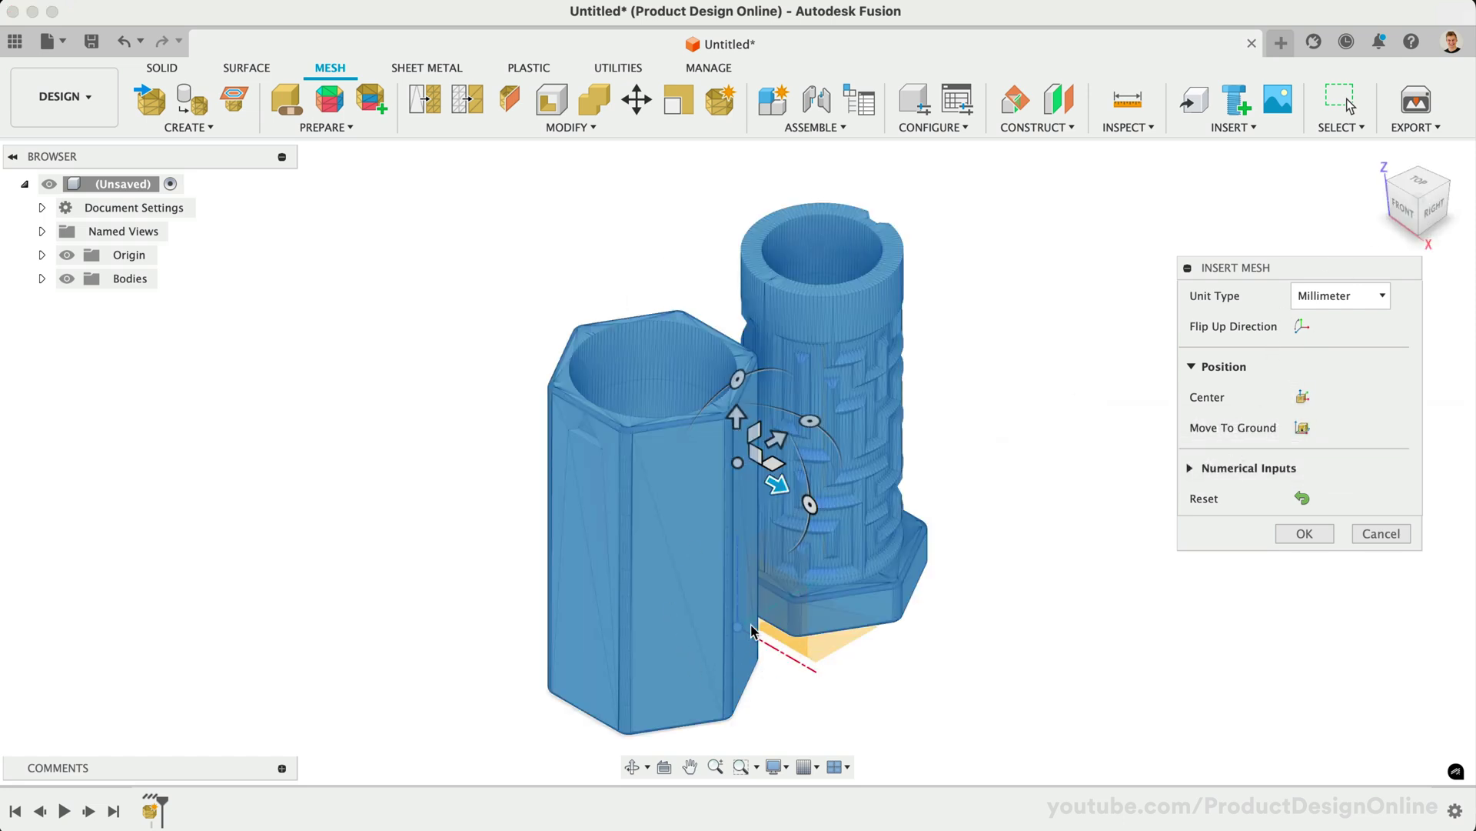
click(1190, 467)
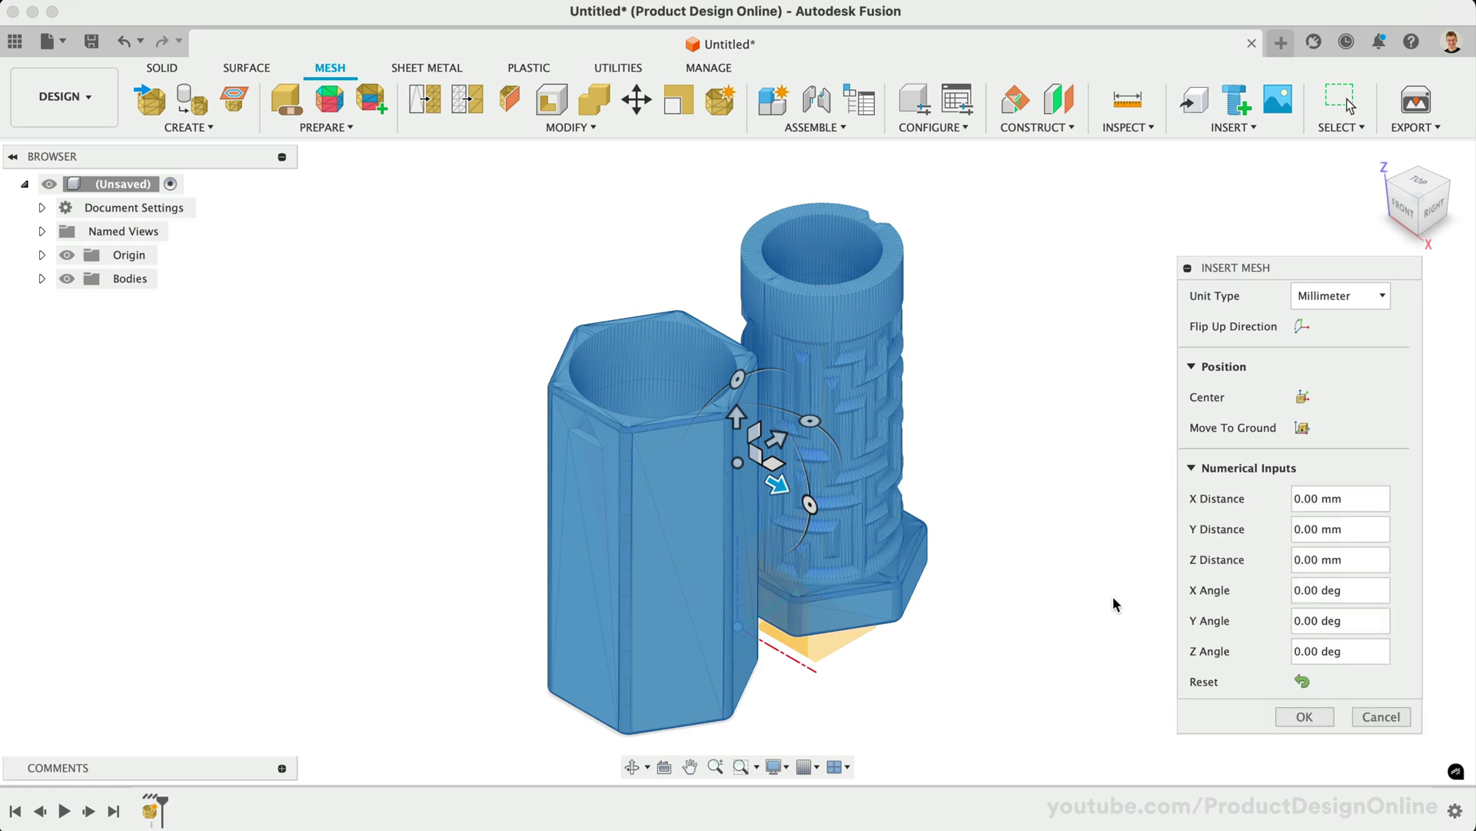
Confirm the mesh insertion and hide the origin planes again
click(1298, 714)
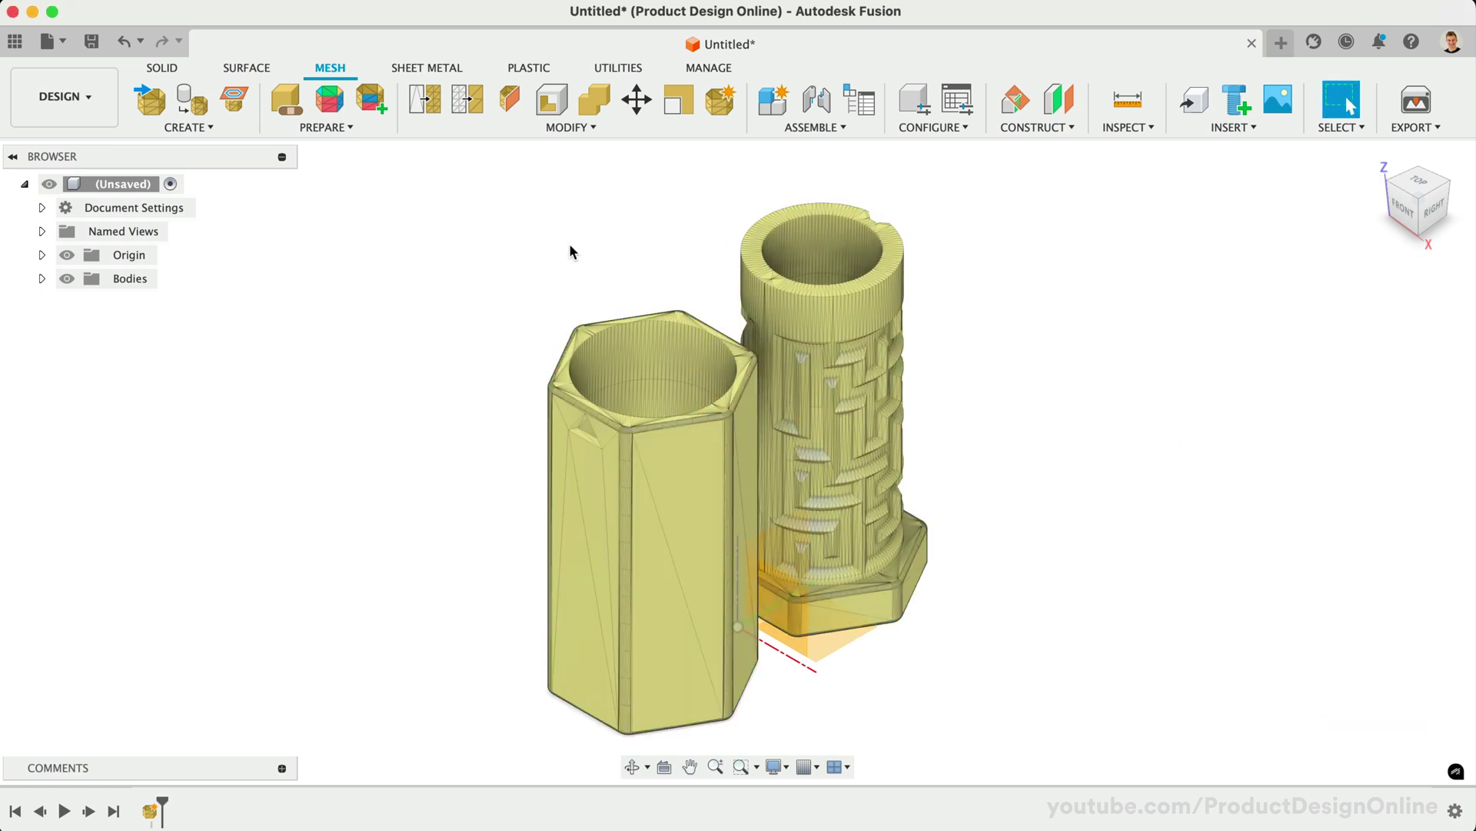
click(67, 256)
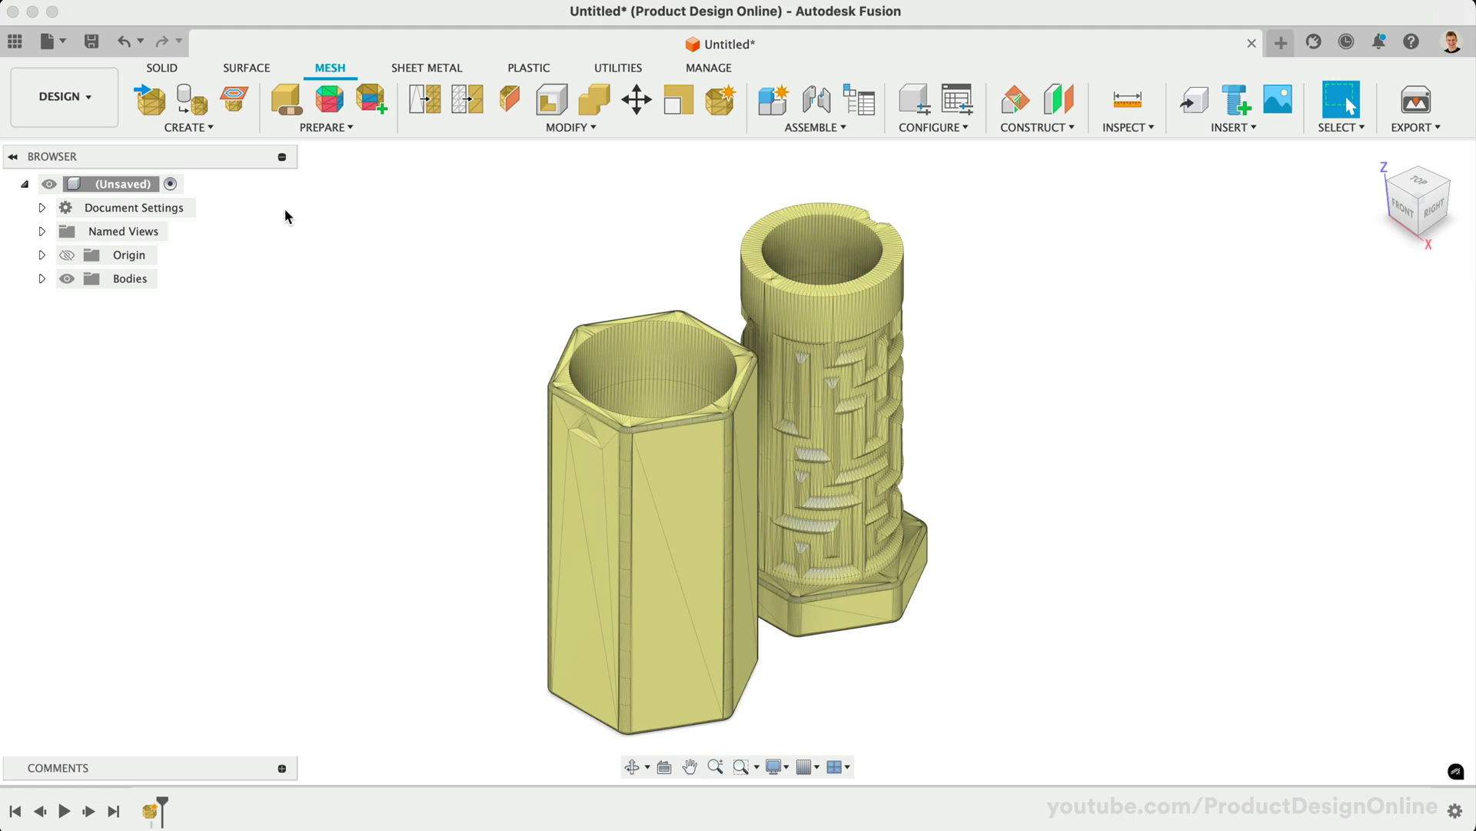
Start Convert Mesh and expand Bodies in the browser to locate the maze body
click(570, 127)
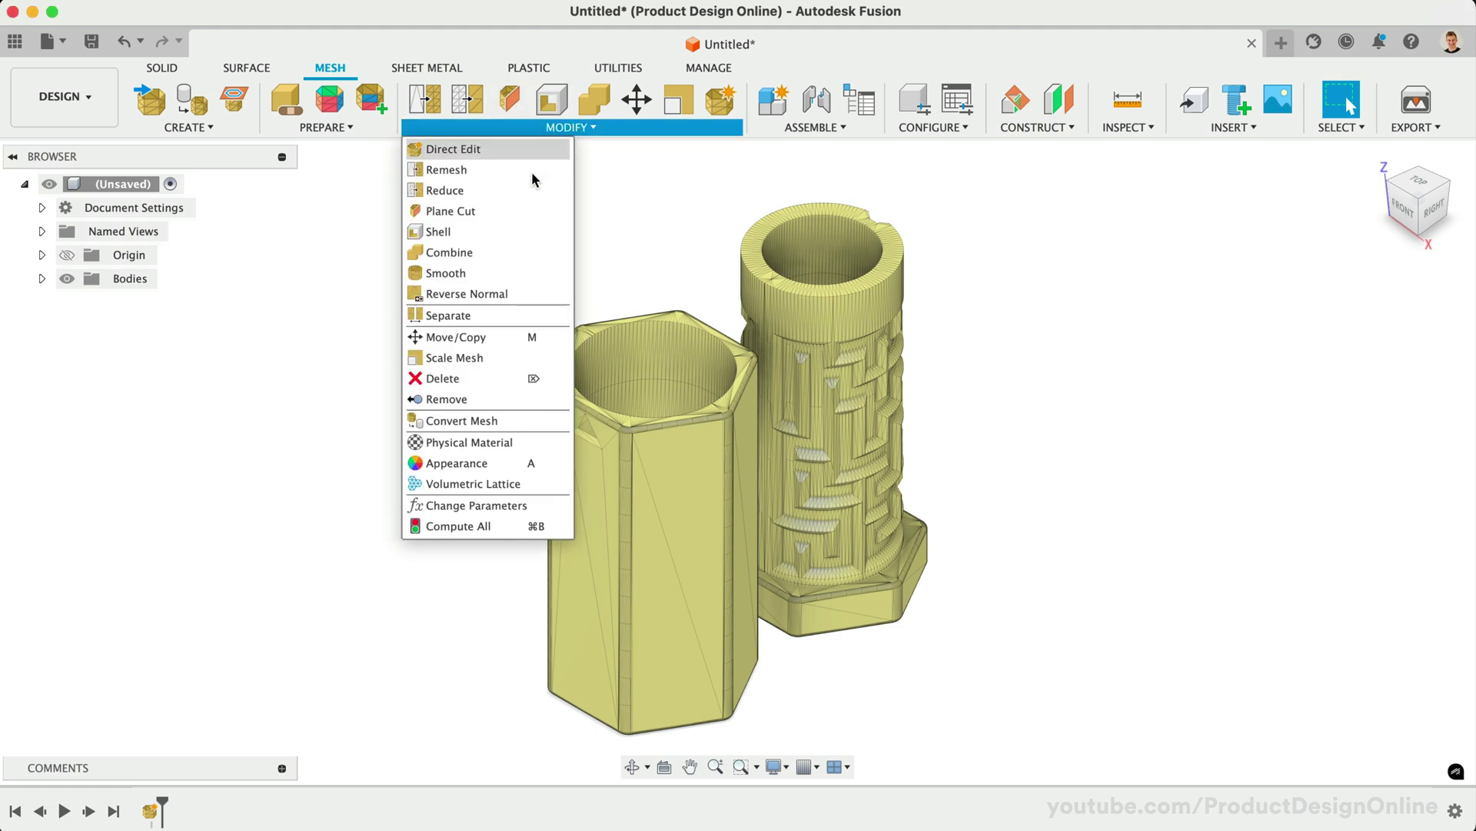
click(461, 421)
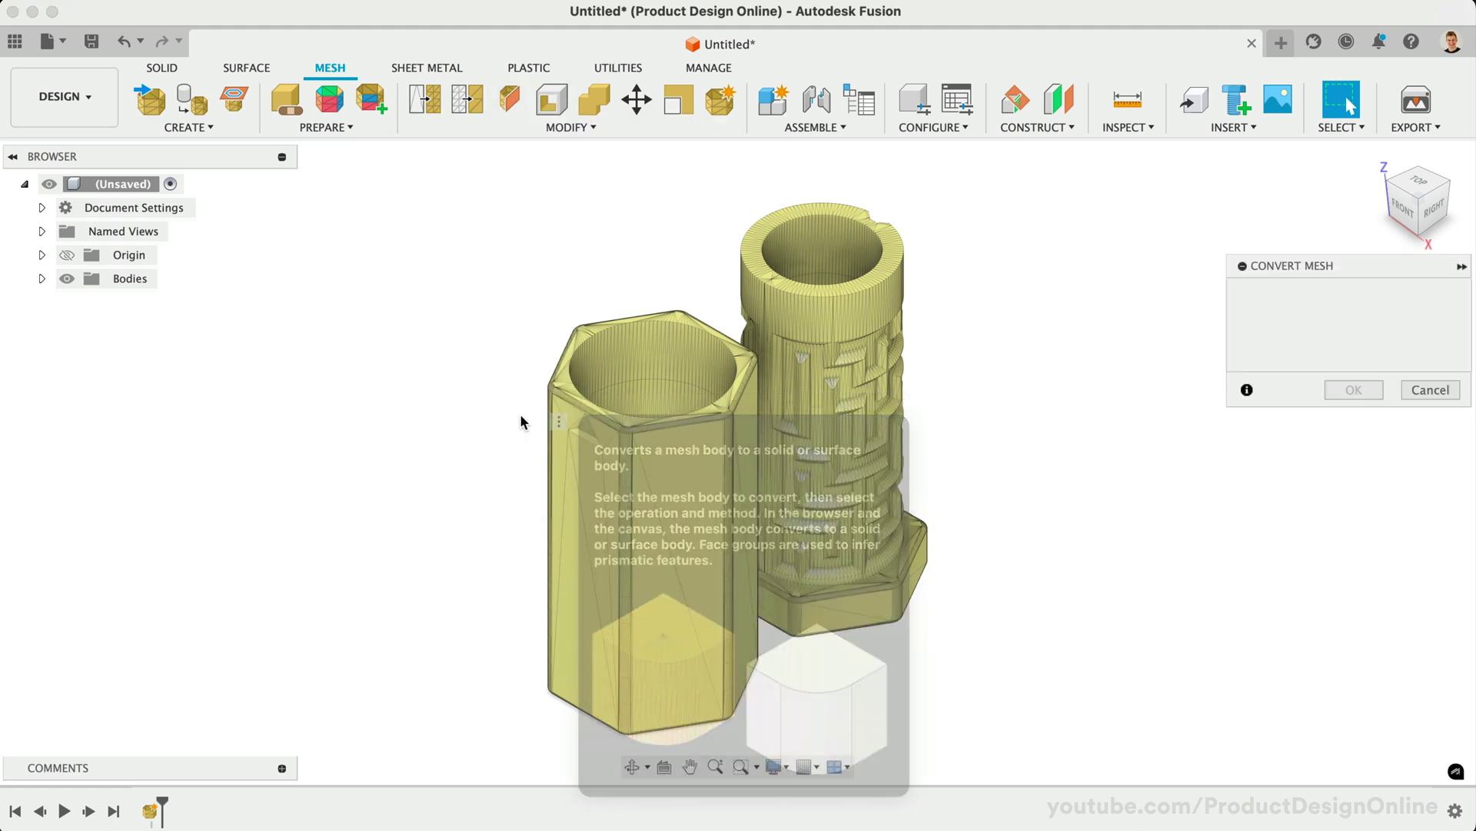
drag(1213, 268, 1172, 267)
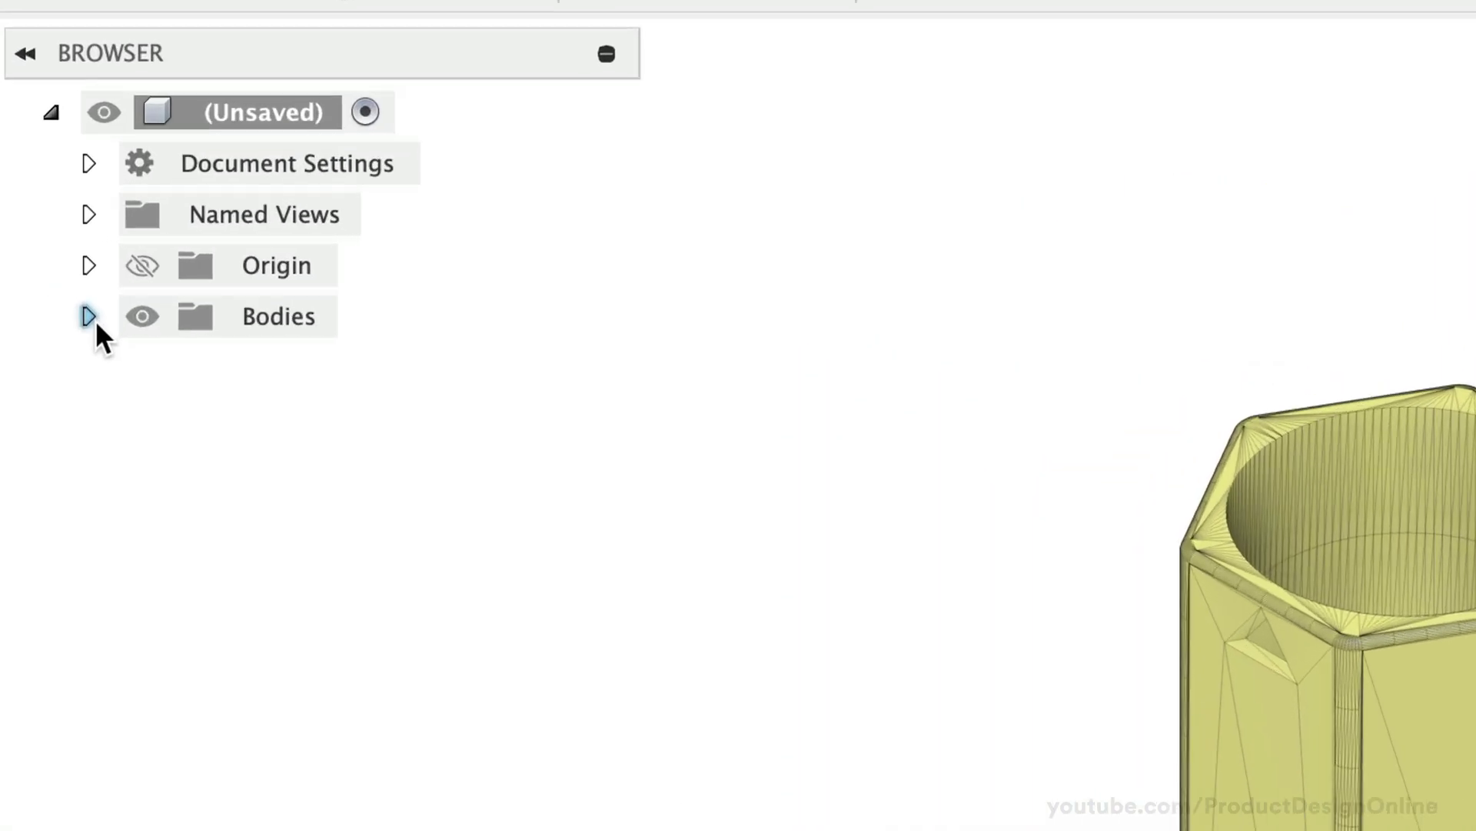
click(42, 280)
click(297, 379)
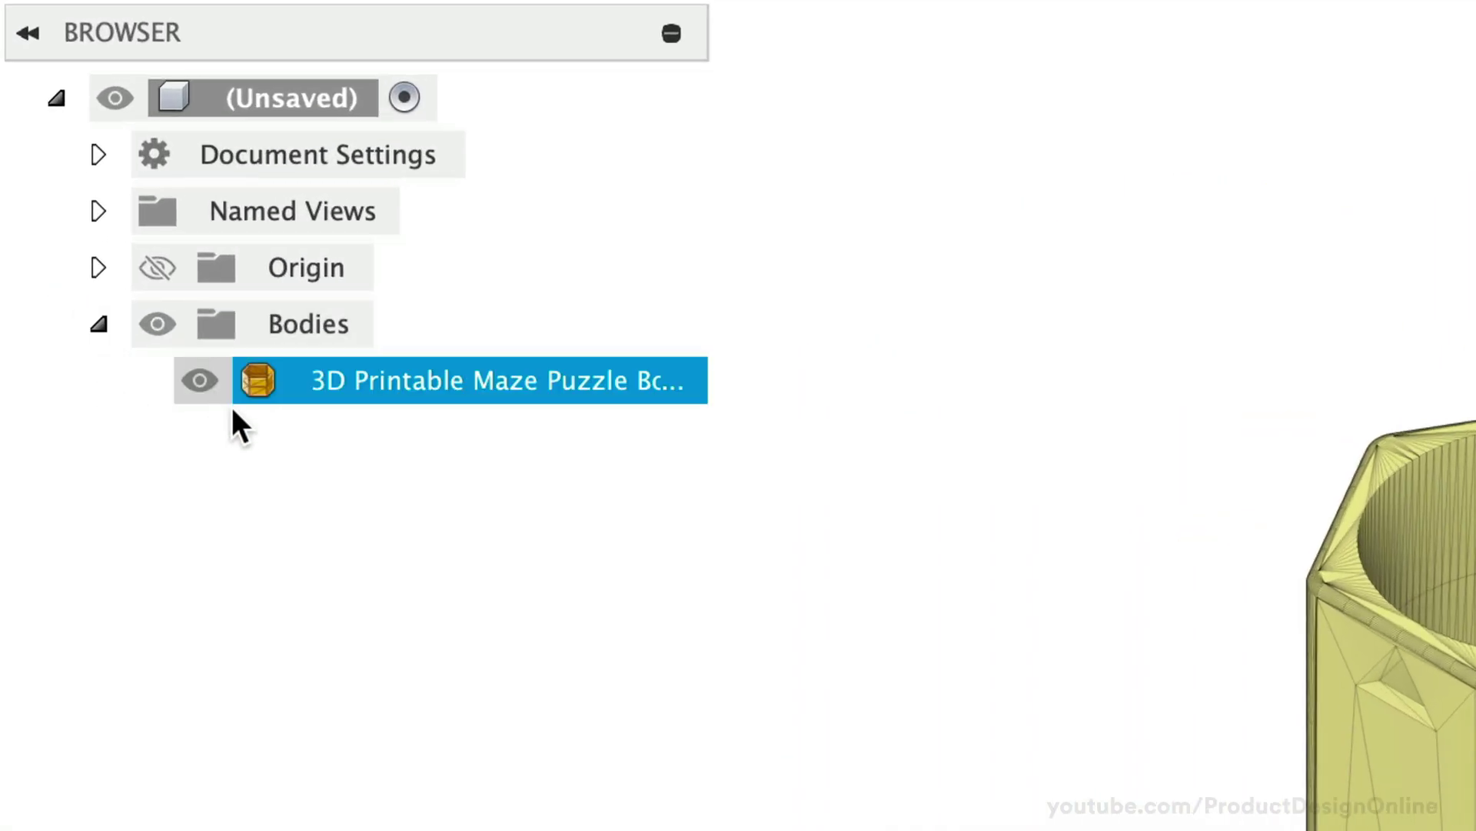
click(238, 418)
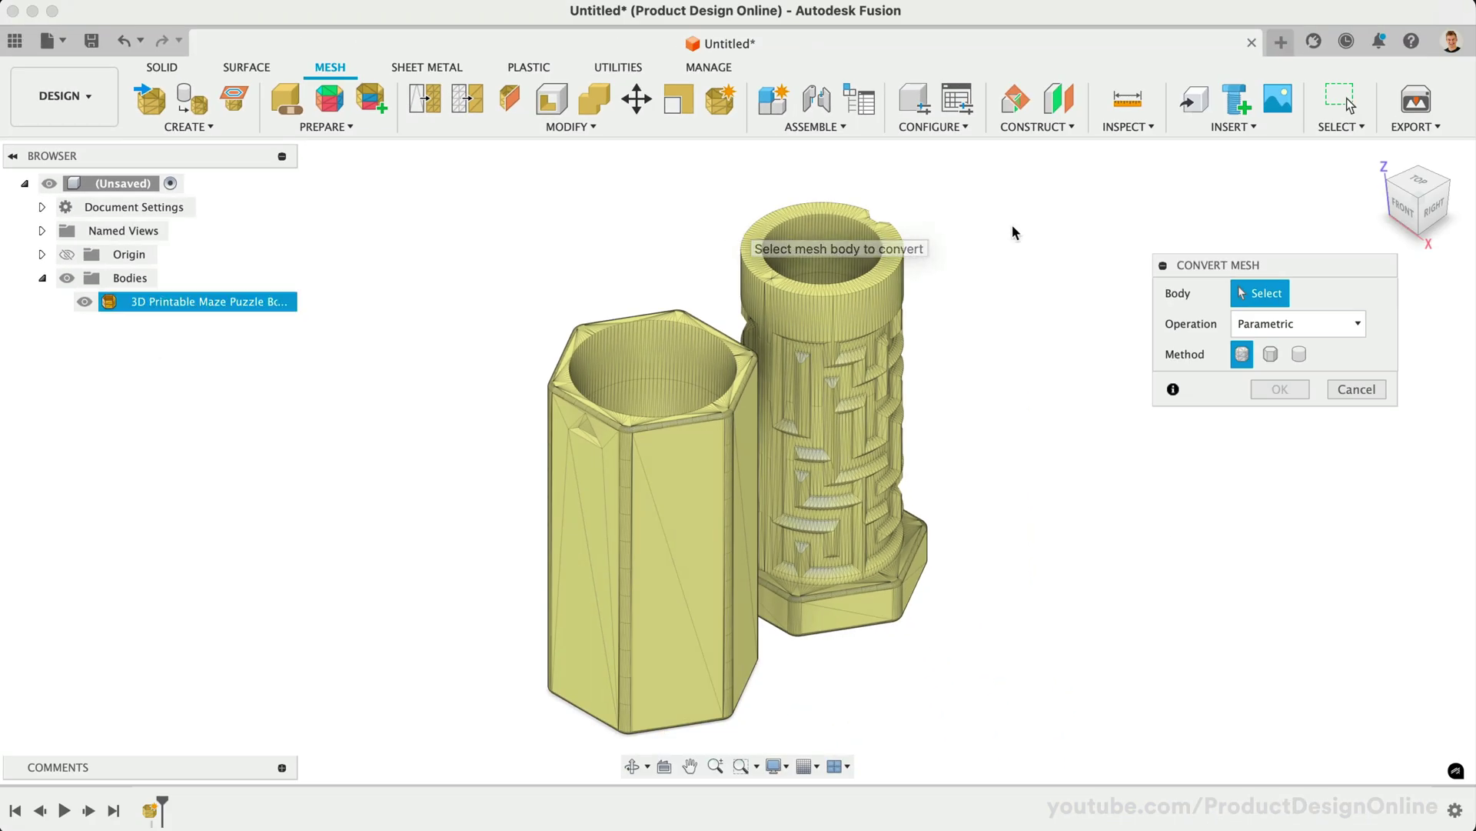
Select the maze mesh, keep the Parametric operation, and view the 10000-triangle warning
drag(1309, 257, 1291, 249)
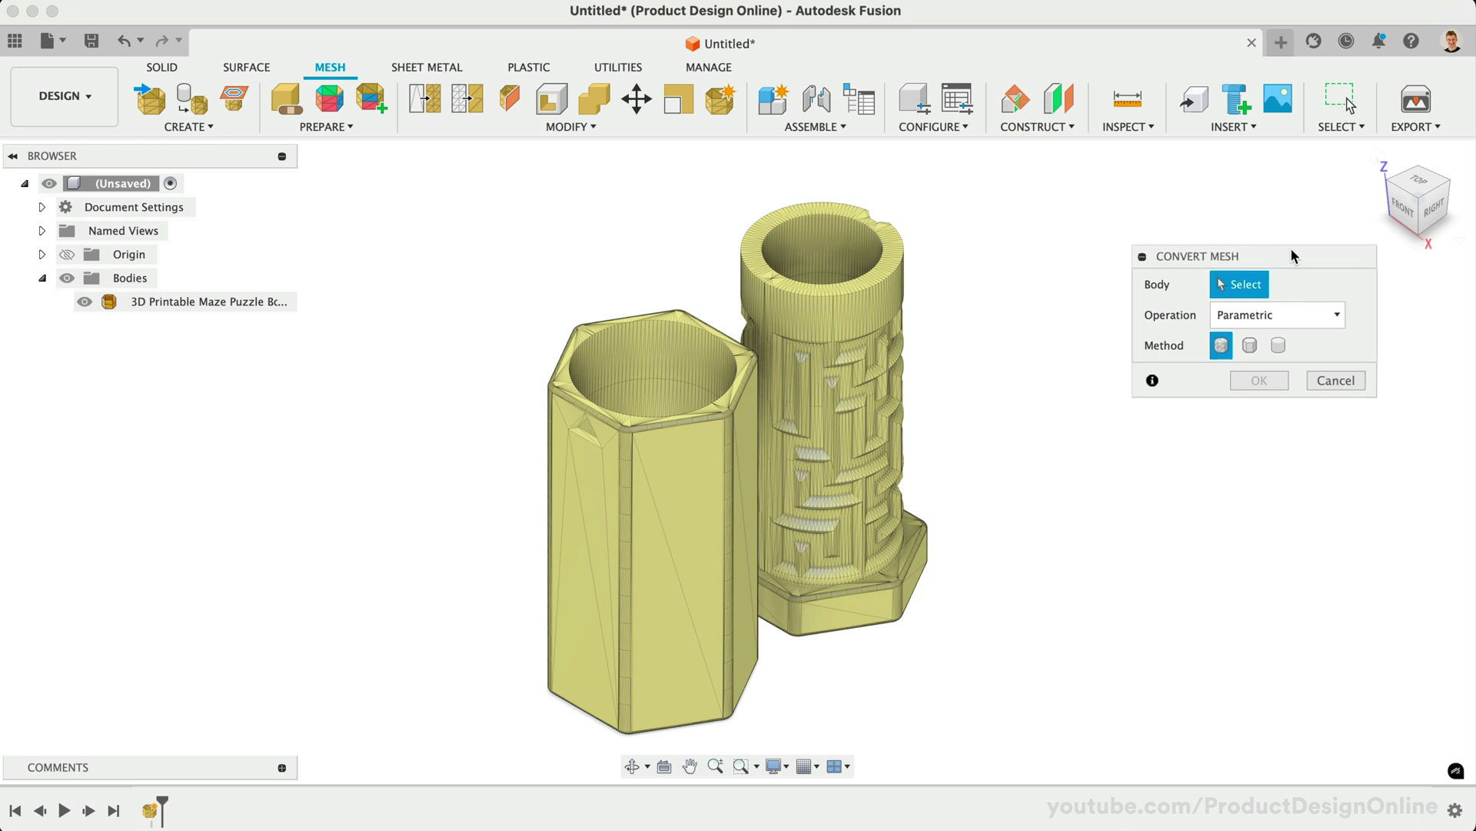
click(840, 307)
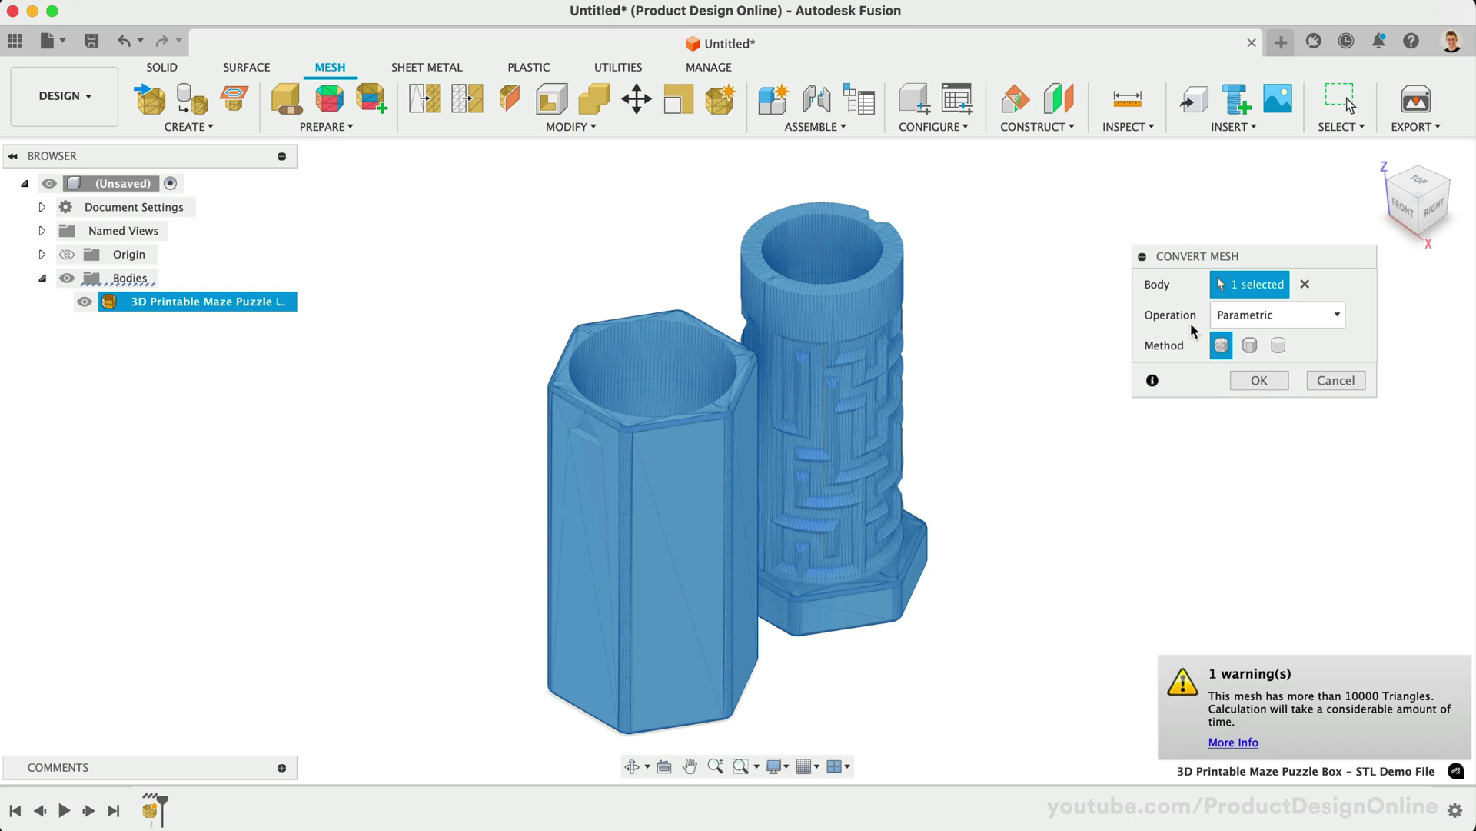
click(1294, 316)
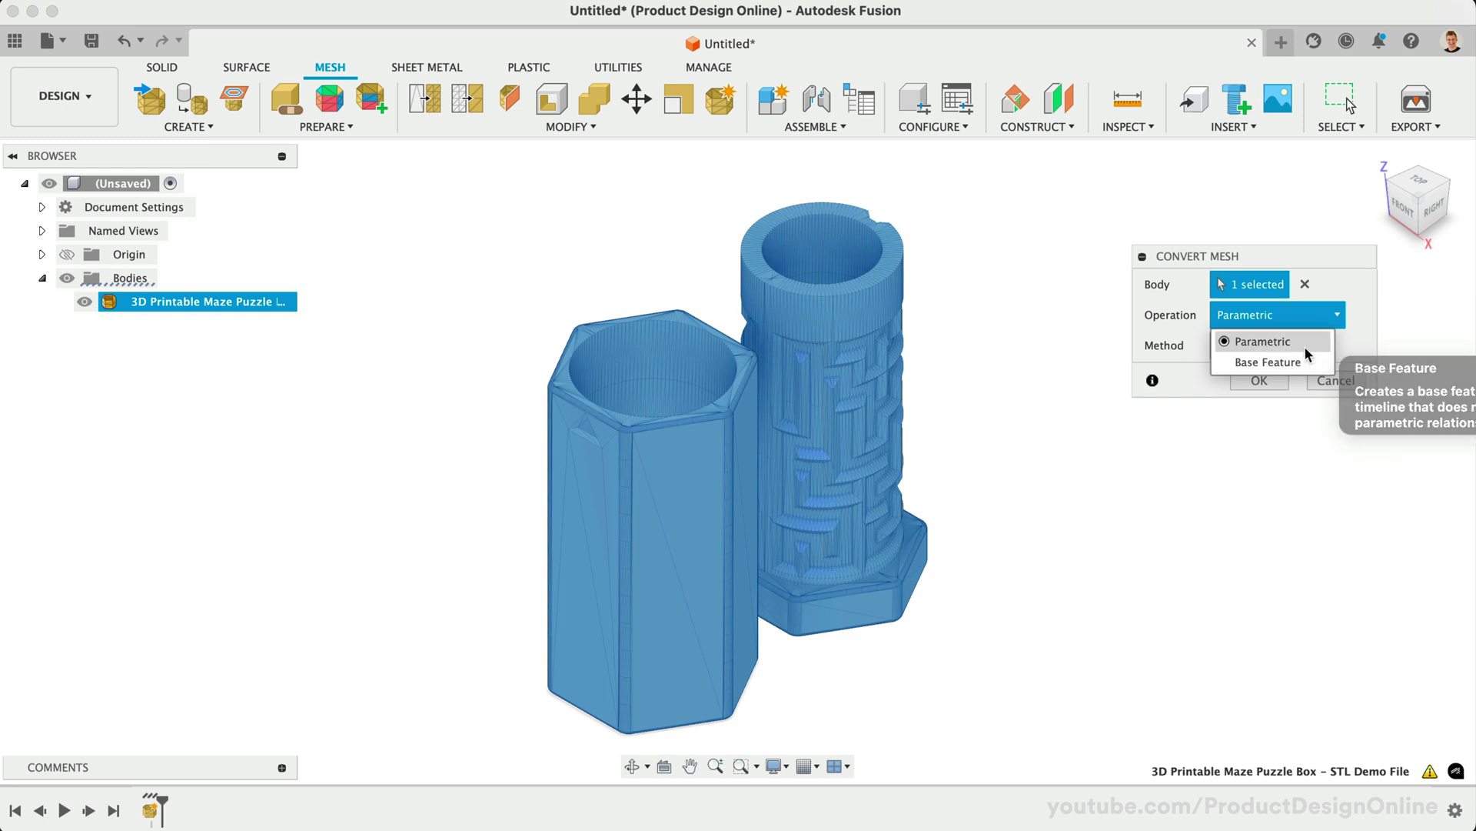
click(1303, 341)
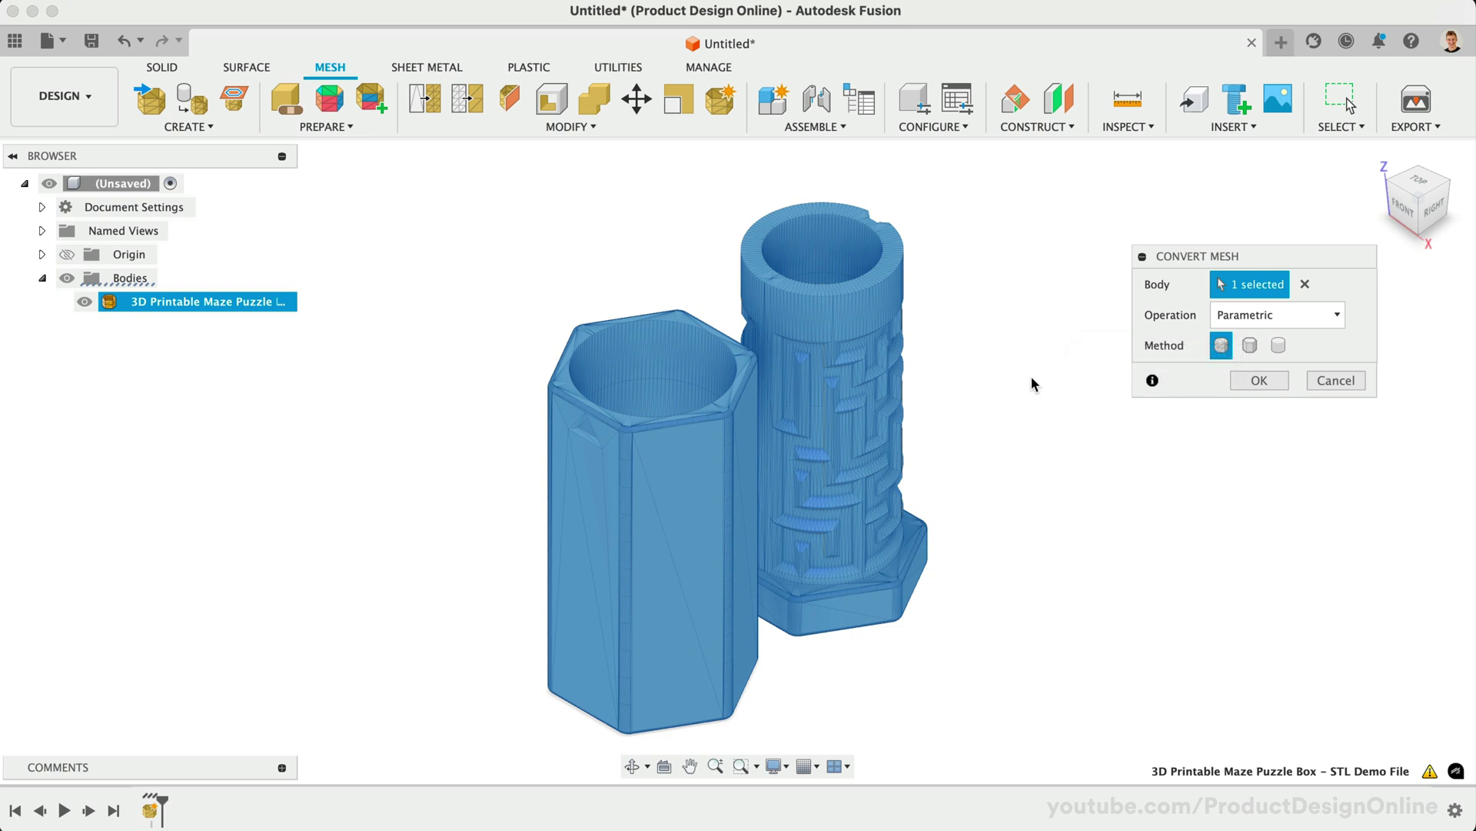
click(1429, 770)
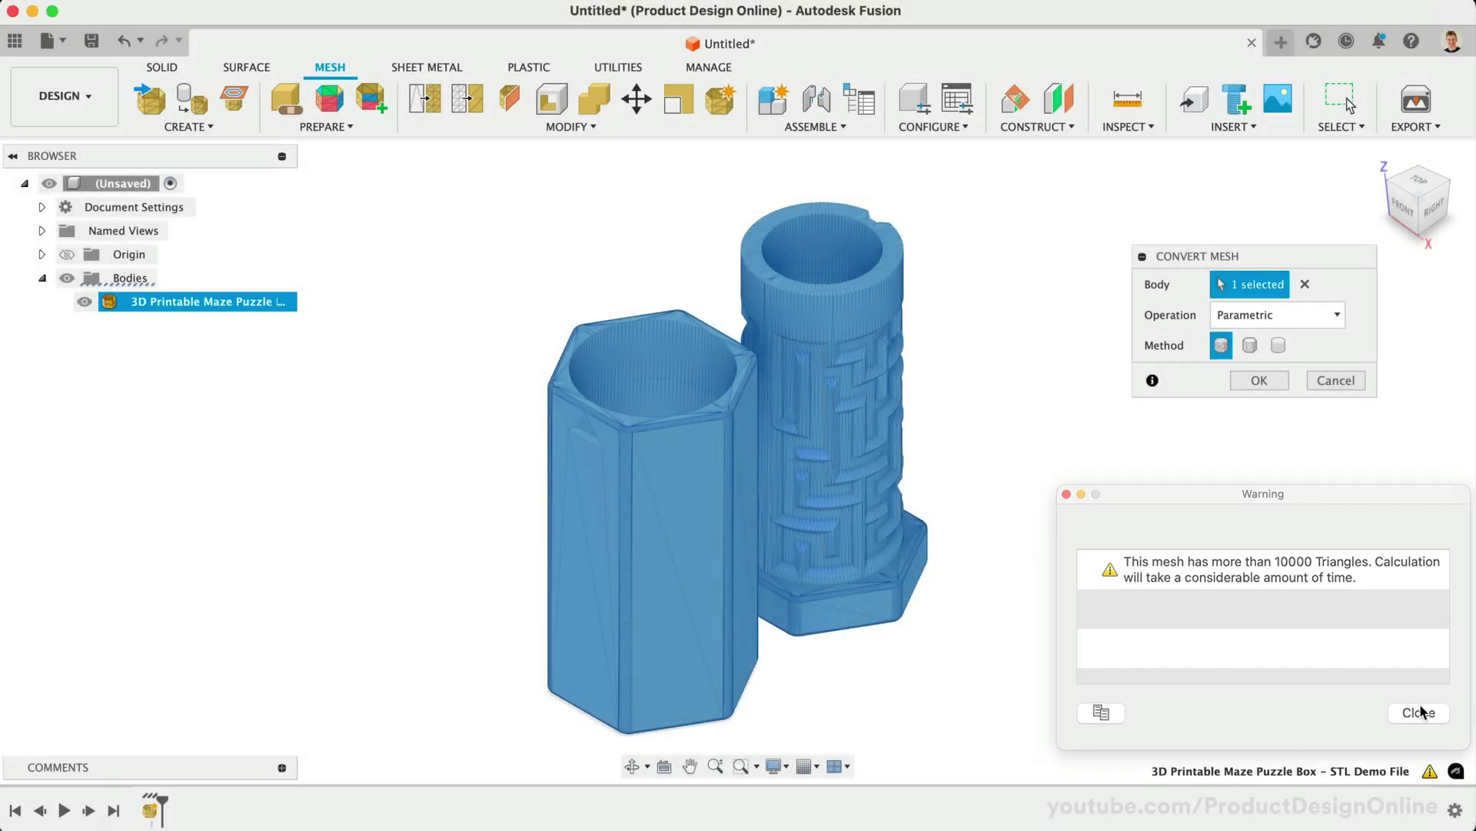
Dismiss the triangle warning and convert the maze mesh using the Prismatic method
click(1419, 712)
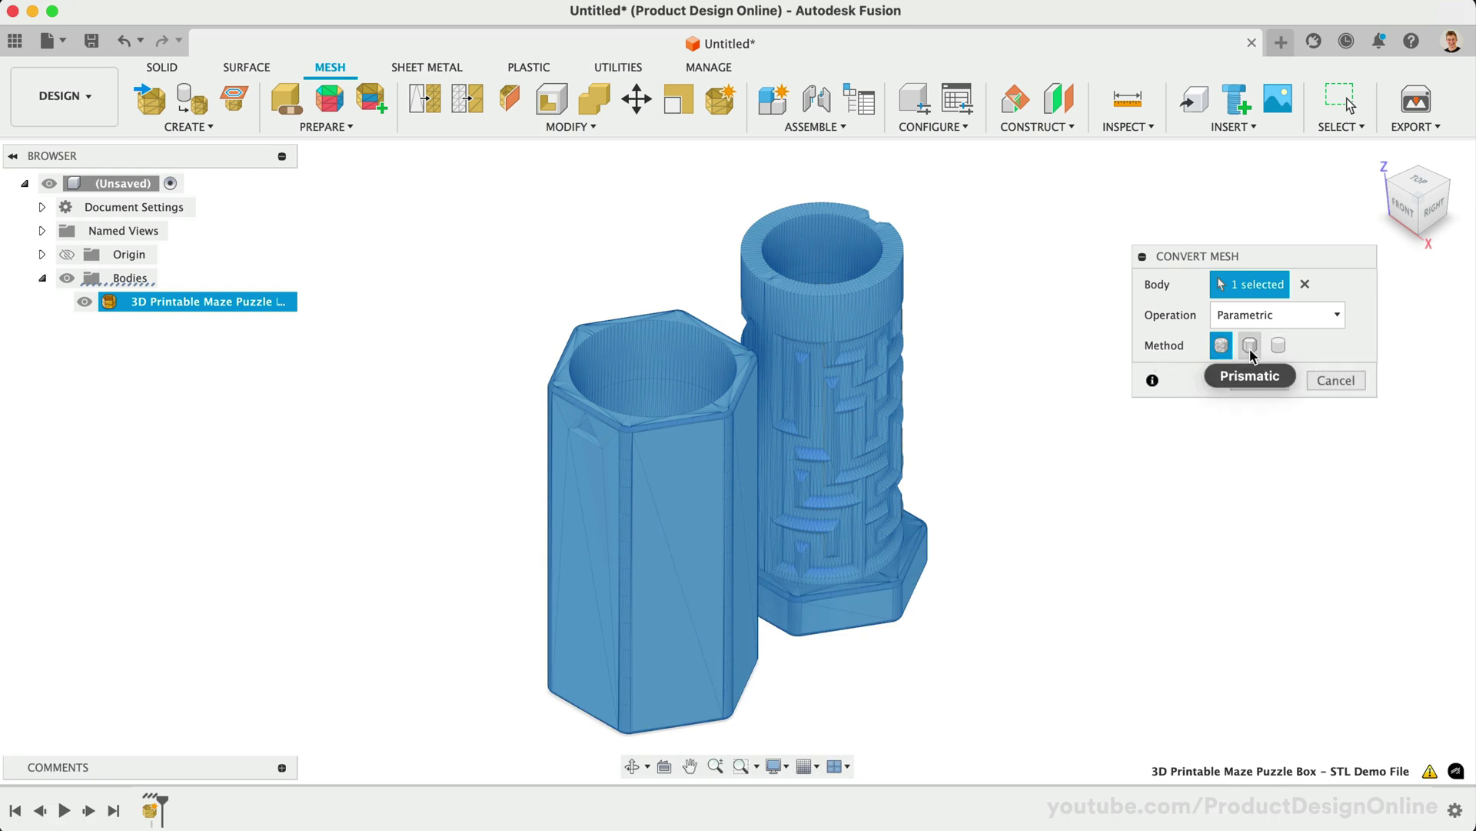
click(1249, 346)
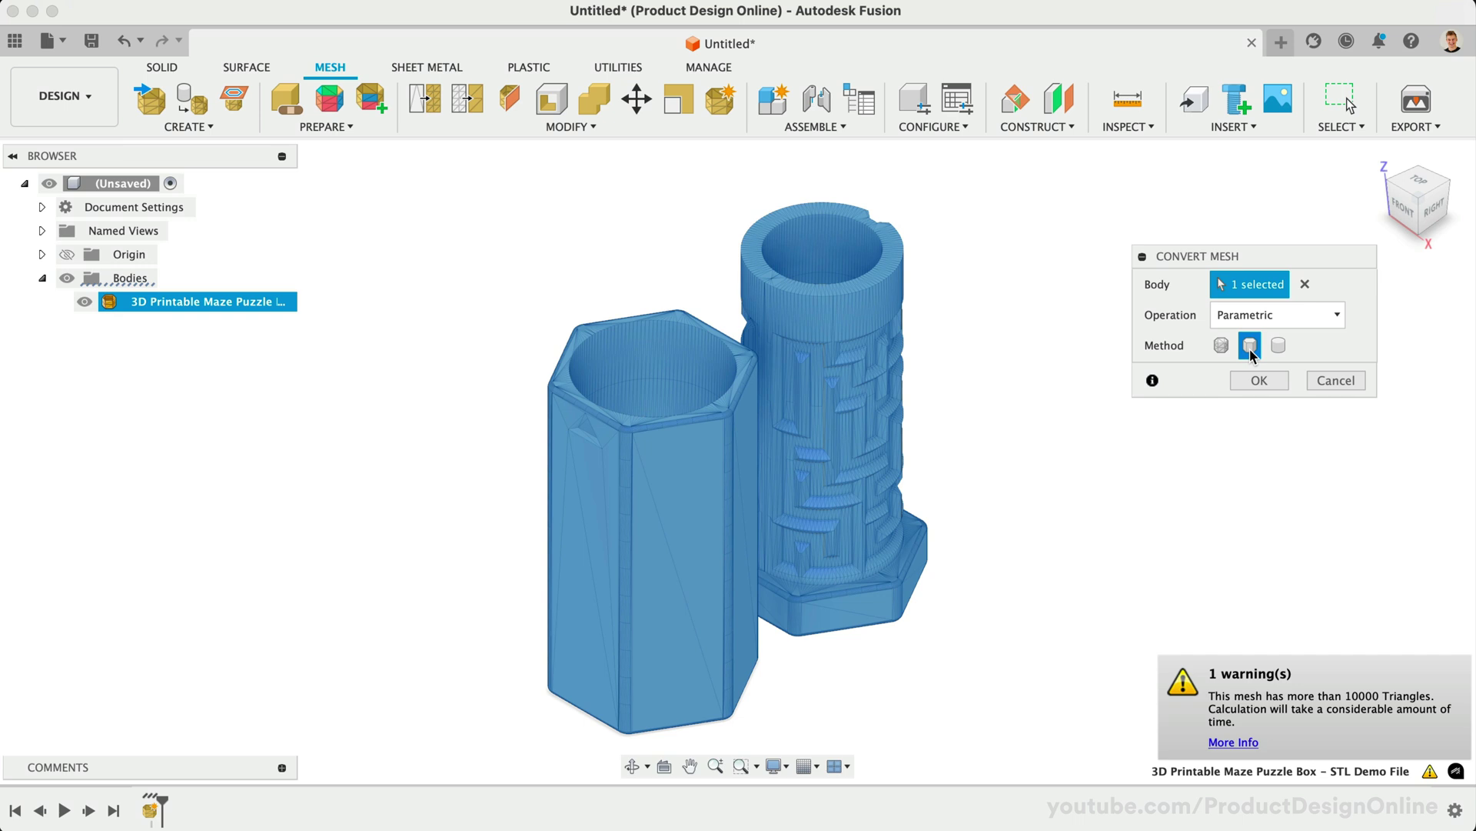
click(1259, 380)
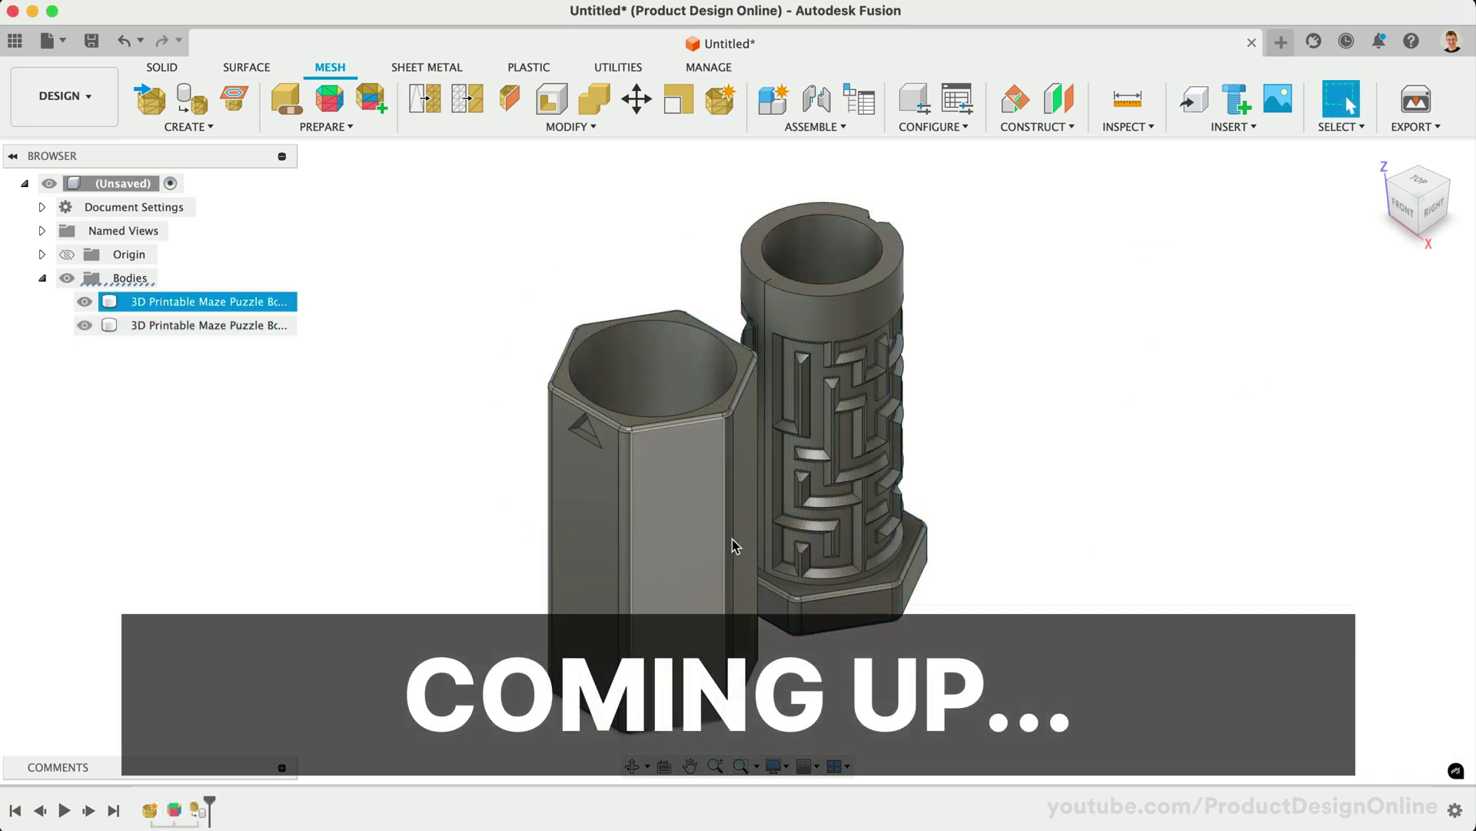
Select the hexagonal body's top face to read its 287.138 mm^2 area
click(564, 384)
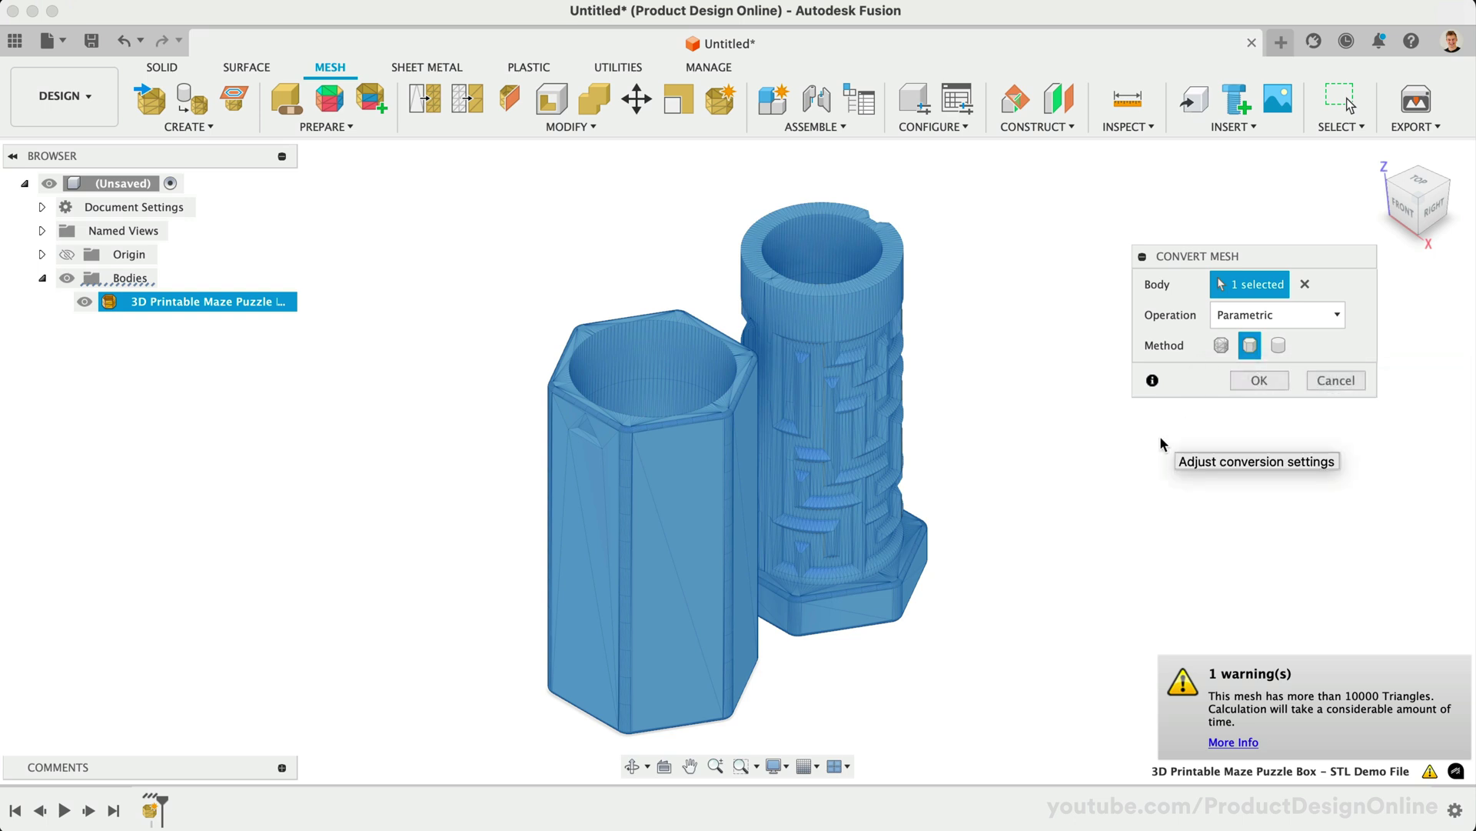
Cancel the conversion and run Generate Face Groups on the maze body with Type set to Accurate
click(1335, 381)
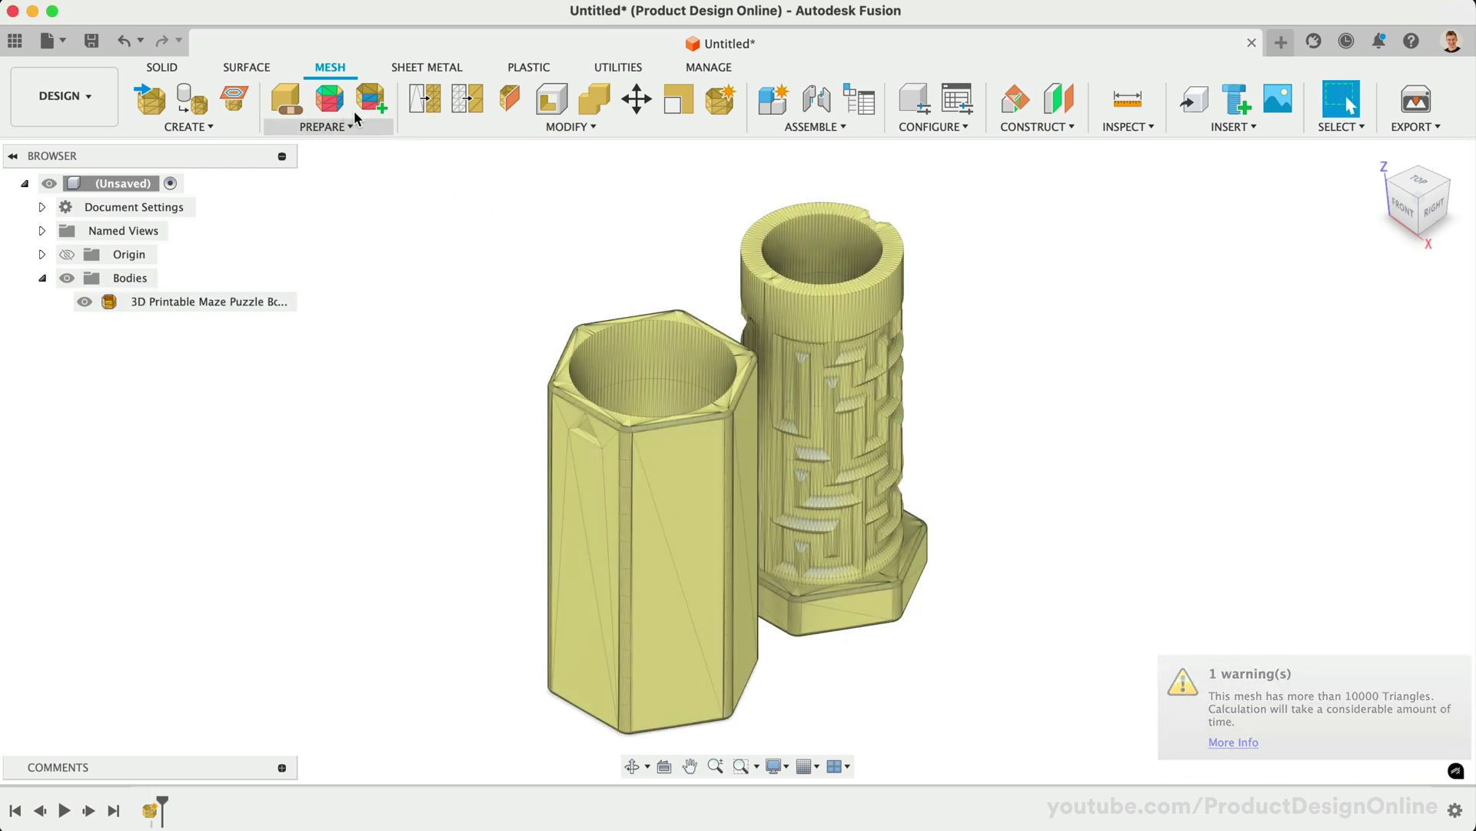
click(329, 99)
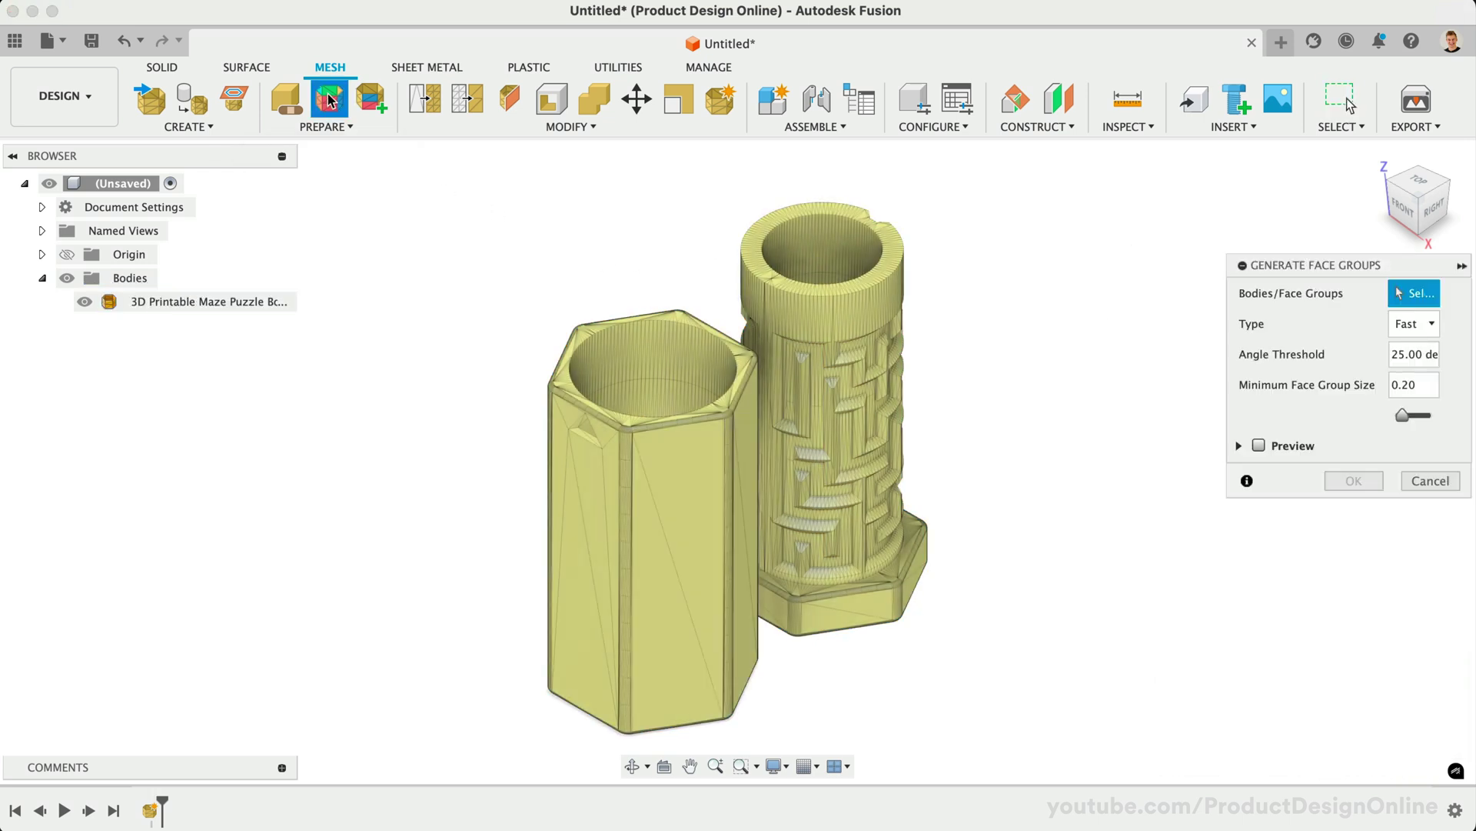
click(710, 446)
drag(1298, 265, 1156, 259)
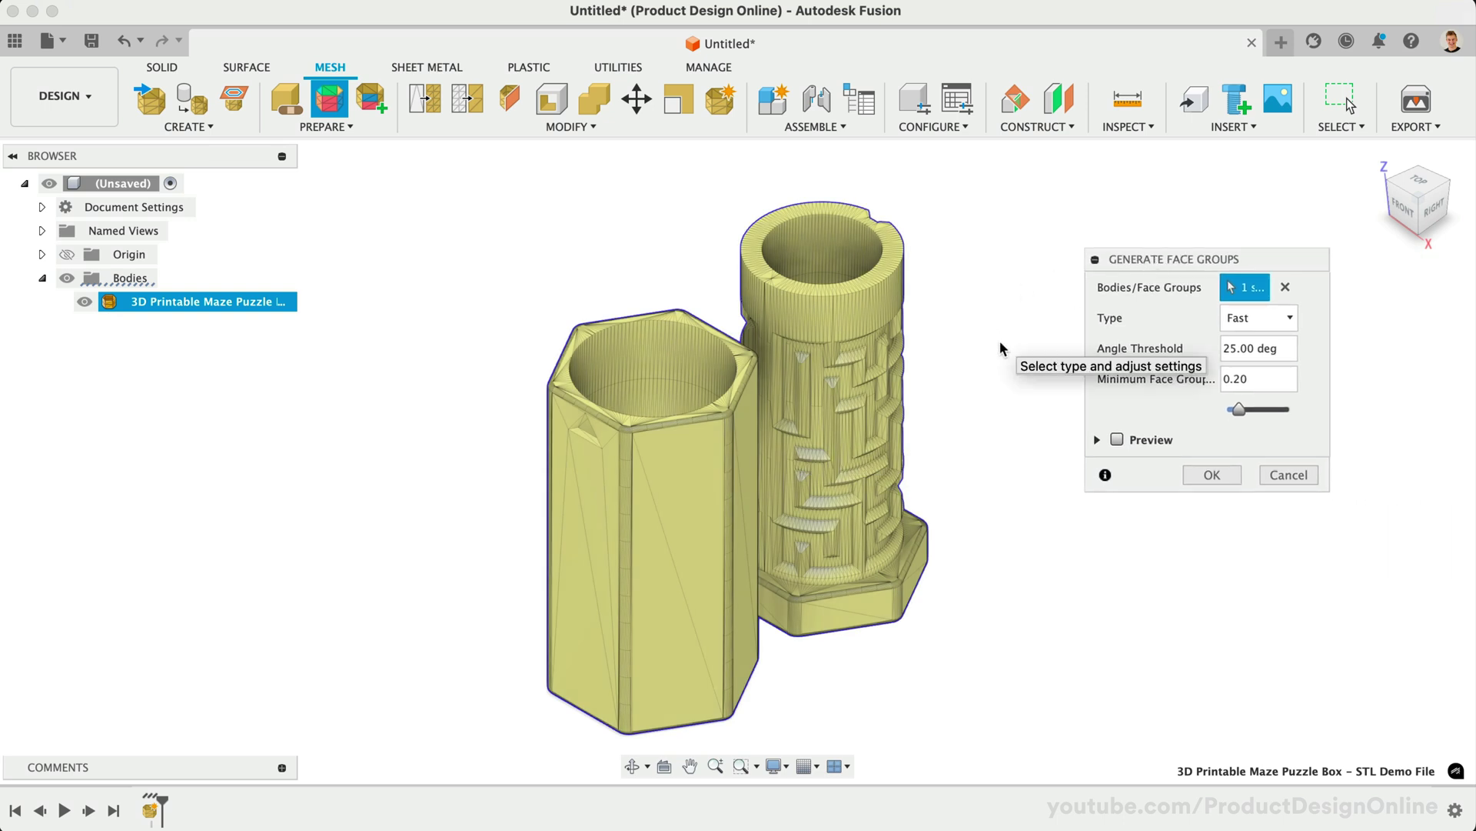
click(1292, 321)
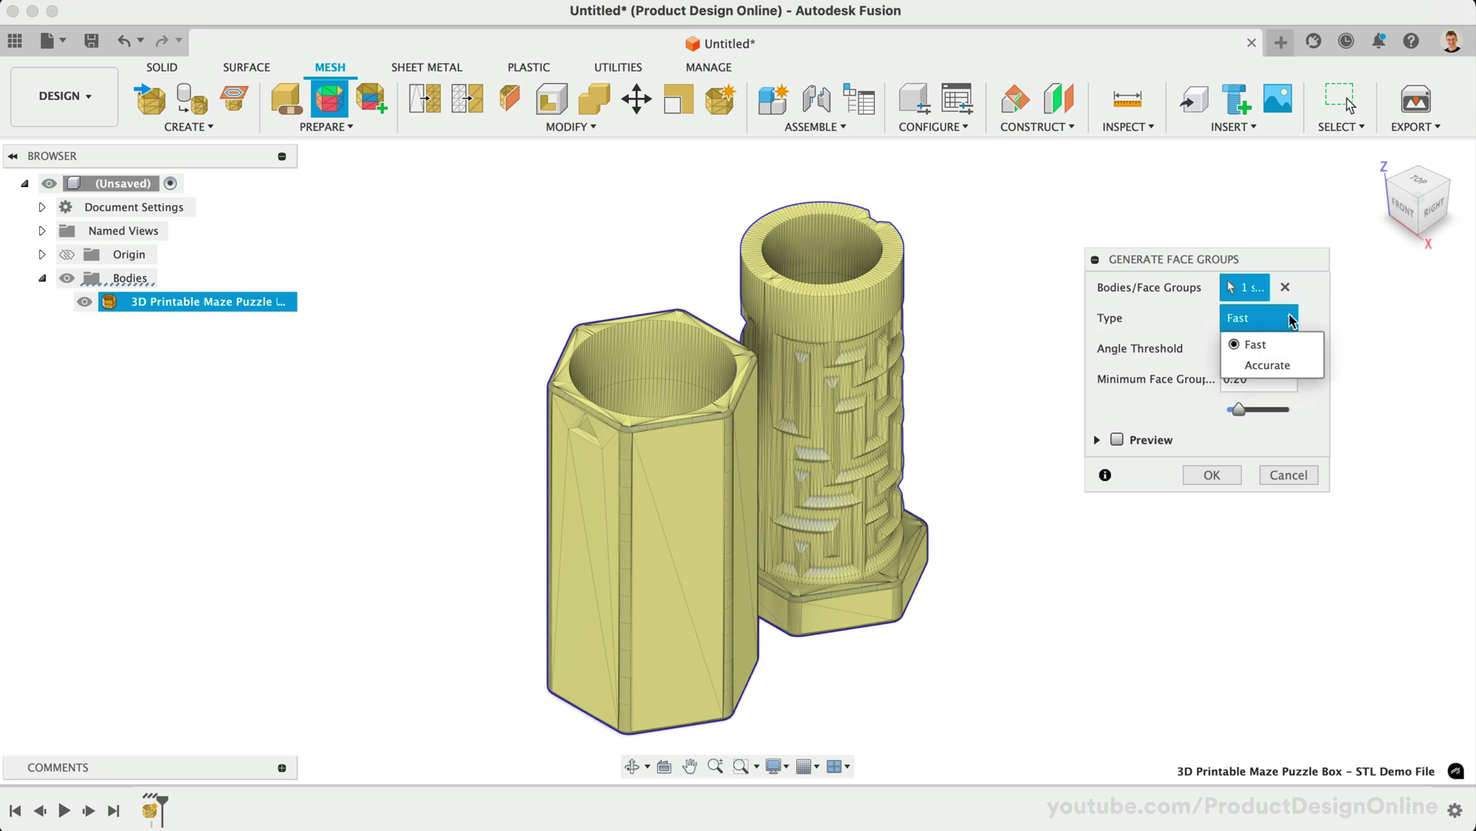
click(1315, 365)
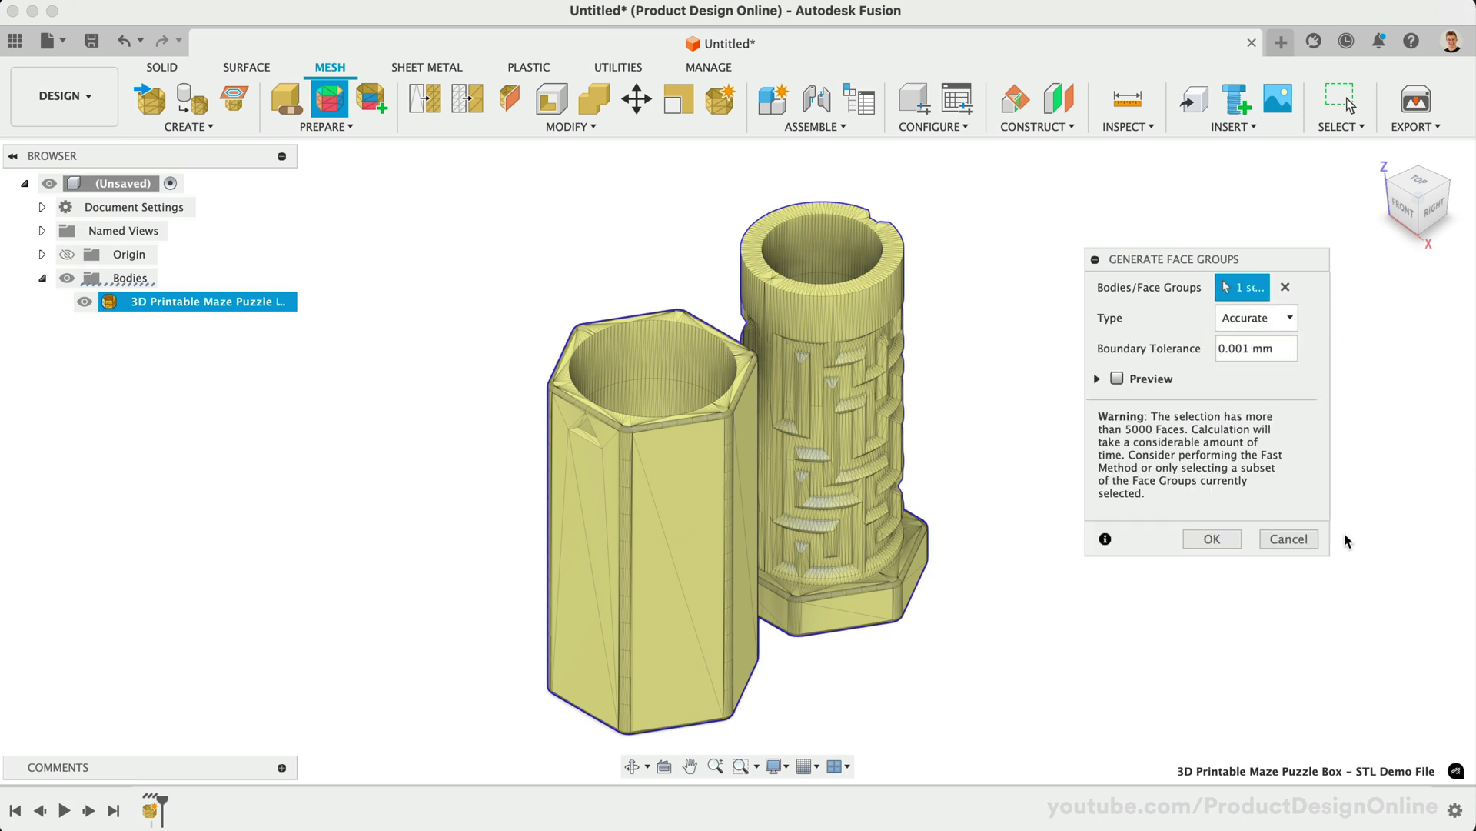
drag(1327, 553, 1390, 545)
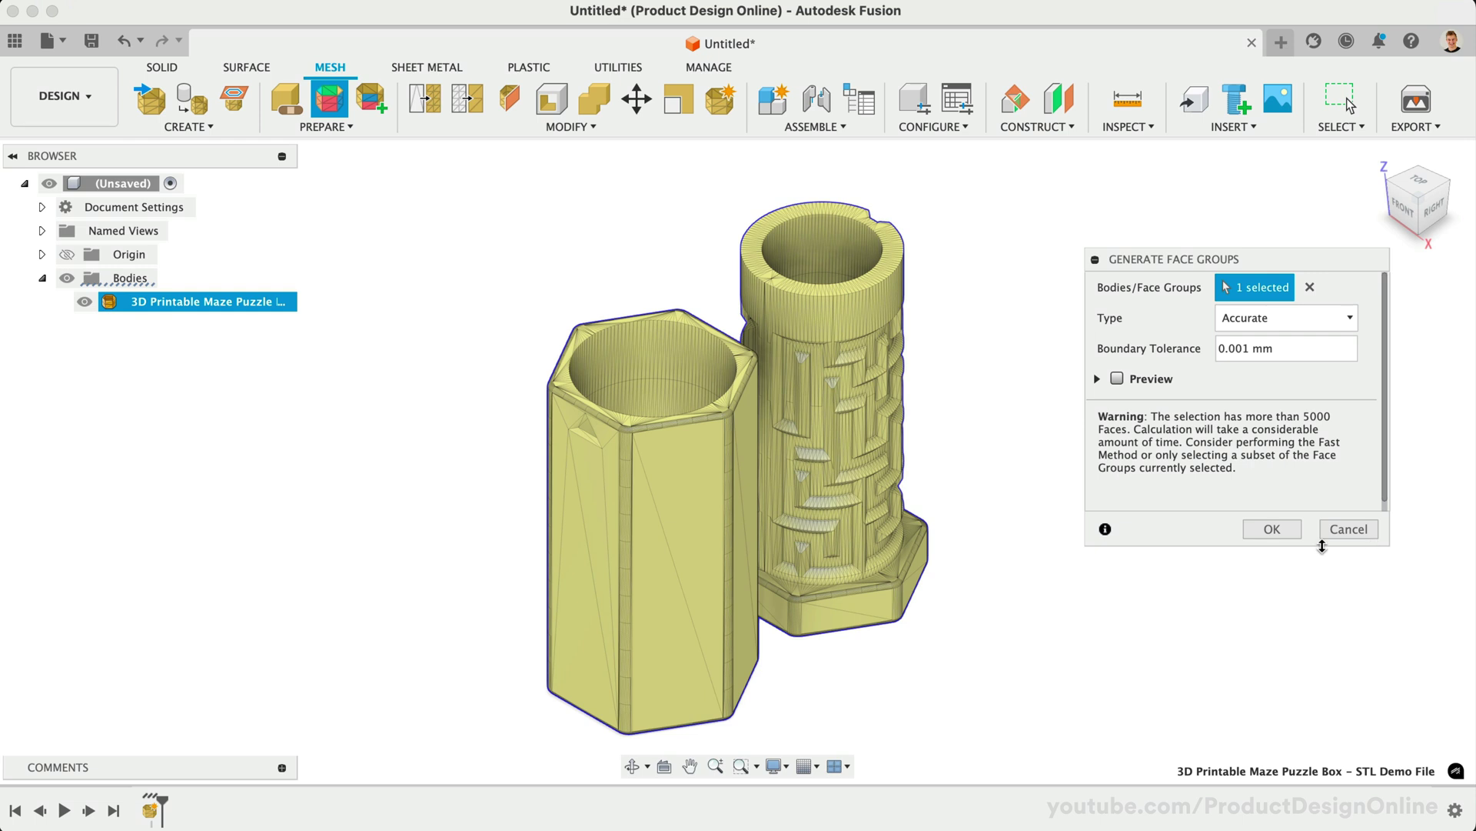
click(1282, 530)
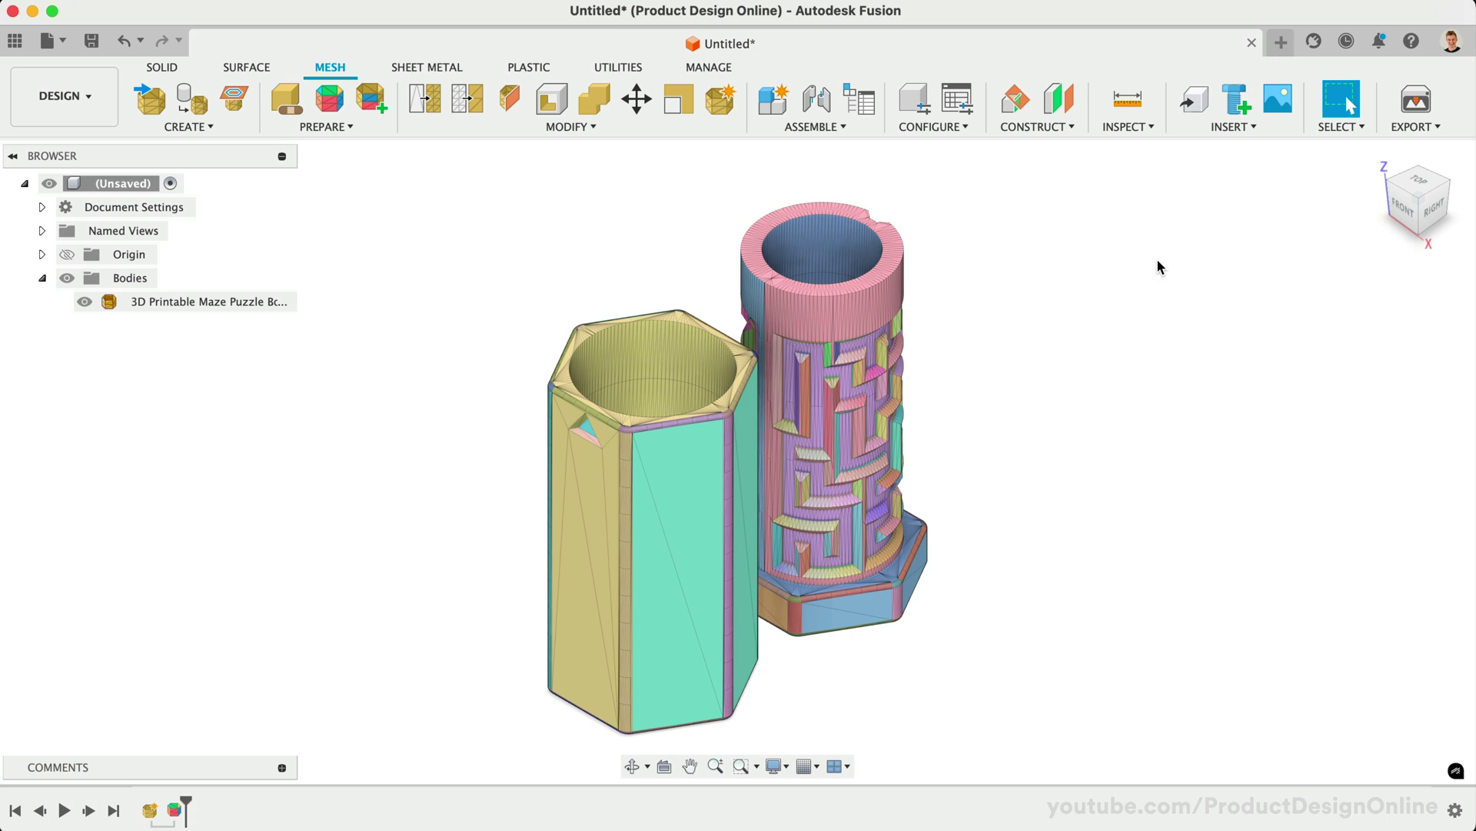
Turn on Display Mesh Face Groups from Inspect, then open the MODIFY list
click(1143, 126)
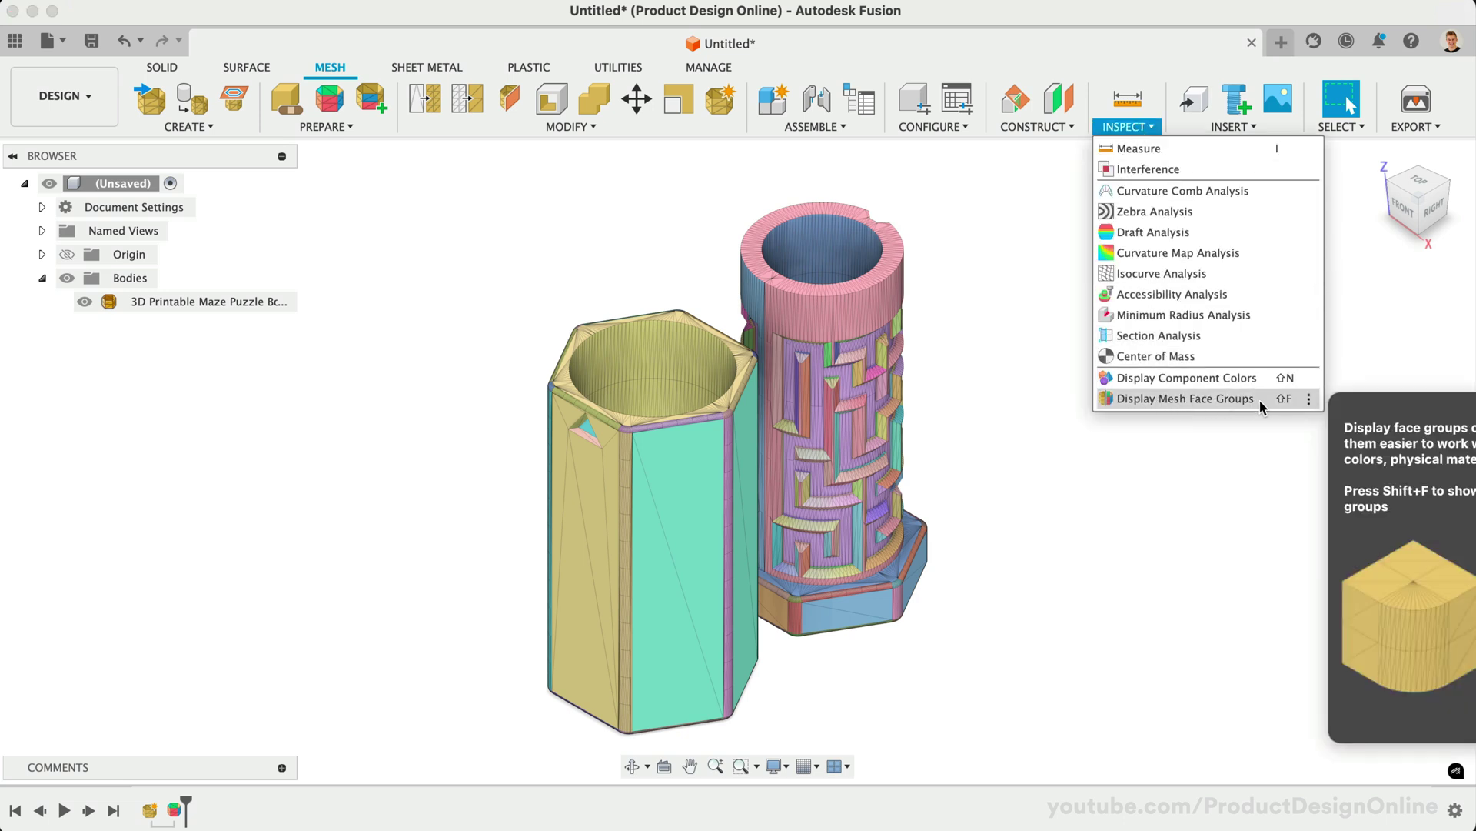
click(1186, 398)
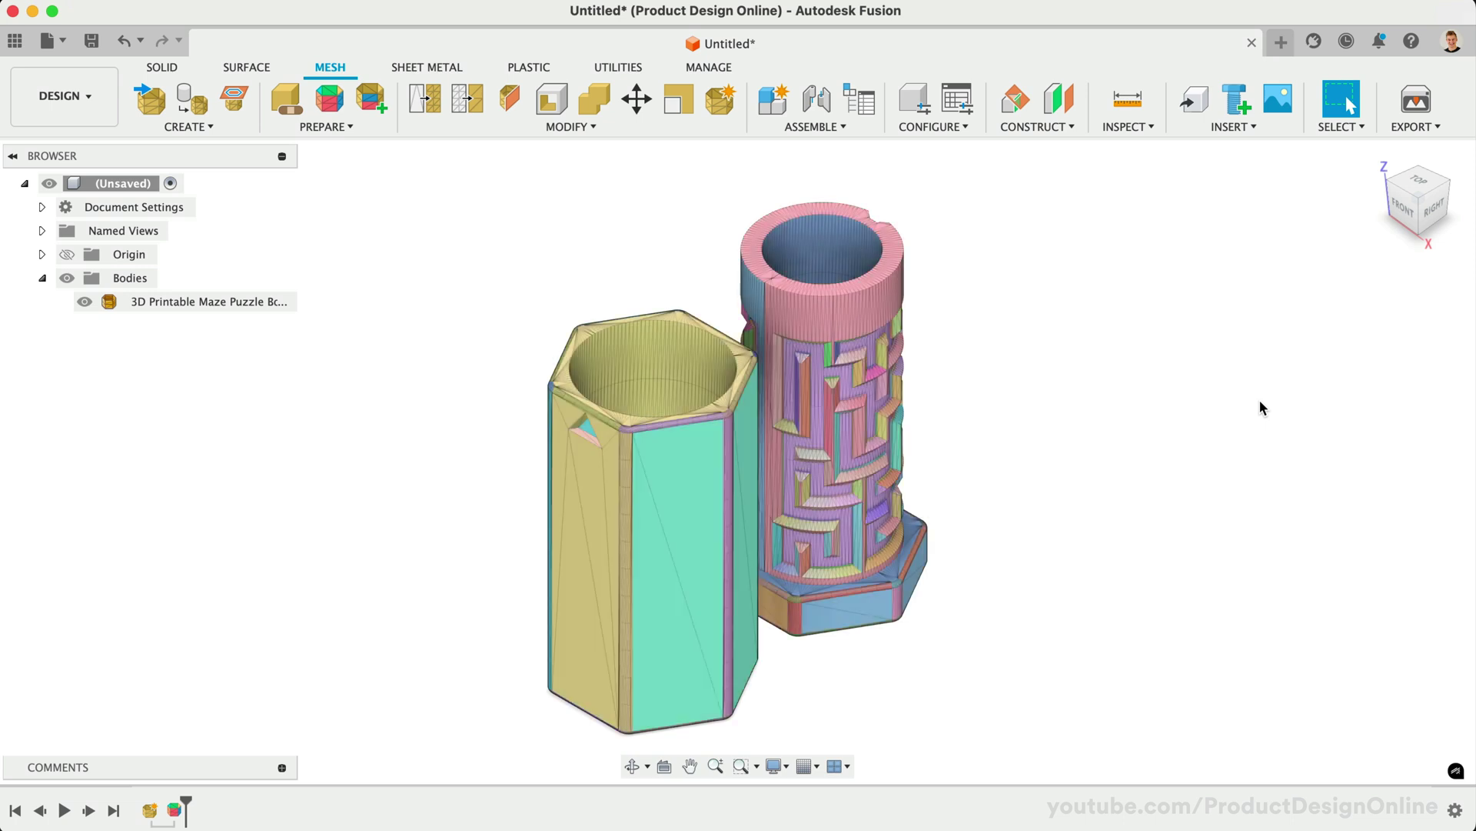
click(565, 126)
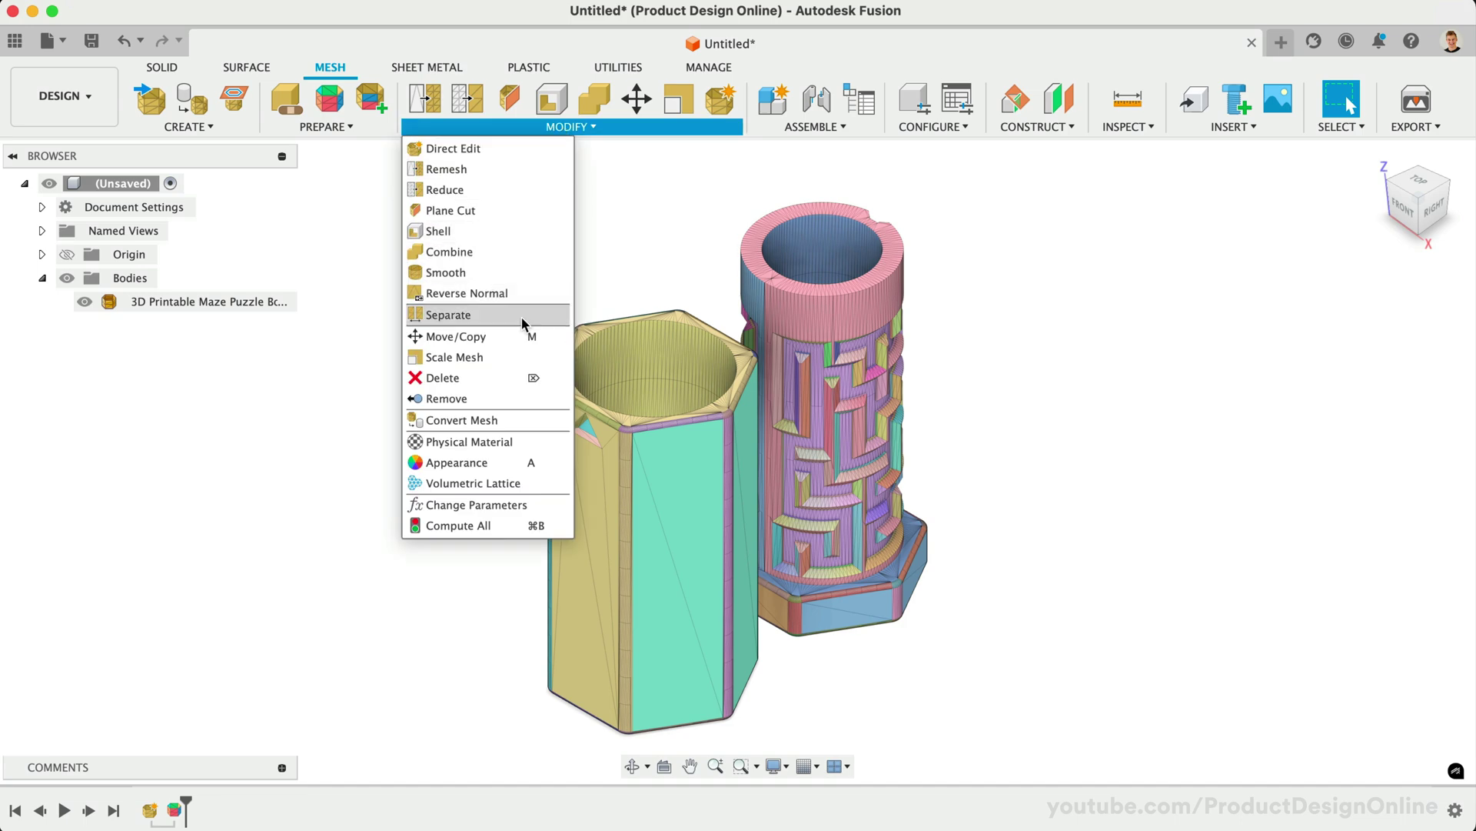
Convert the maze puzzle box mesh body to a solid using the Prismatic method
click(489, 419)
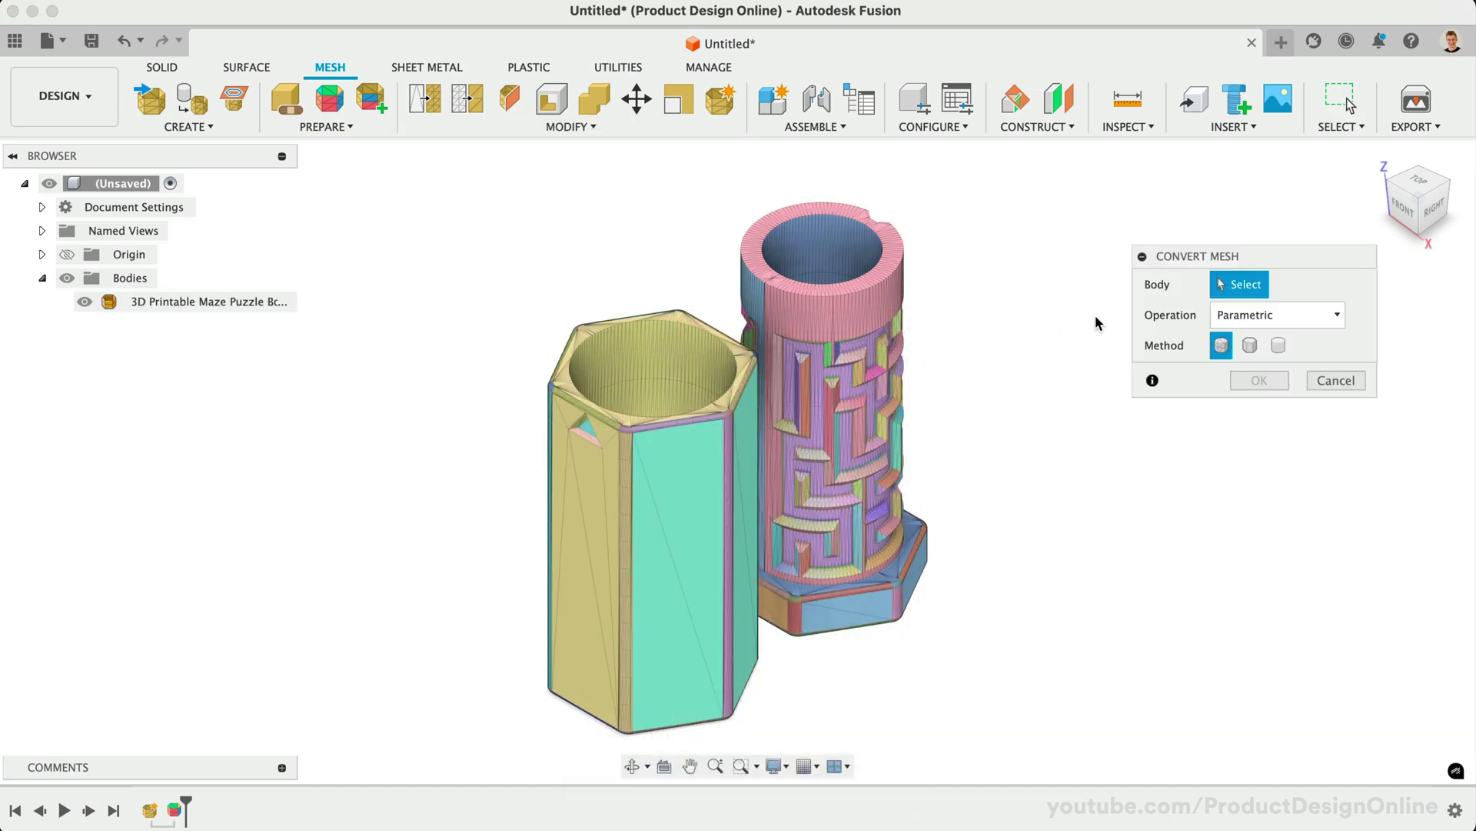
click(1249, 345)
click(858, 332)
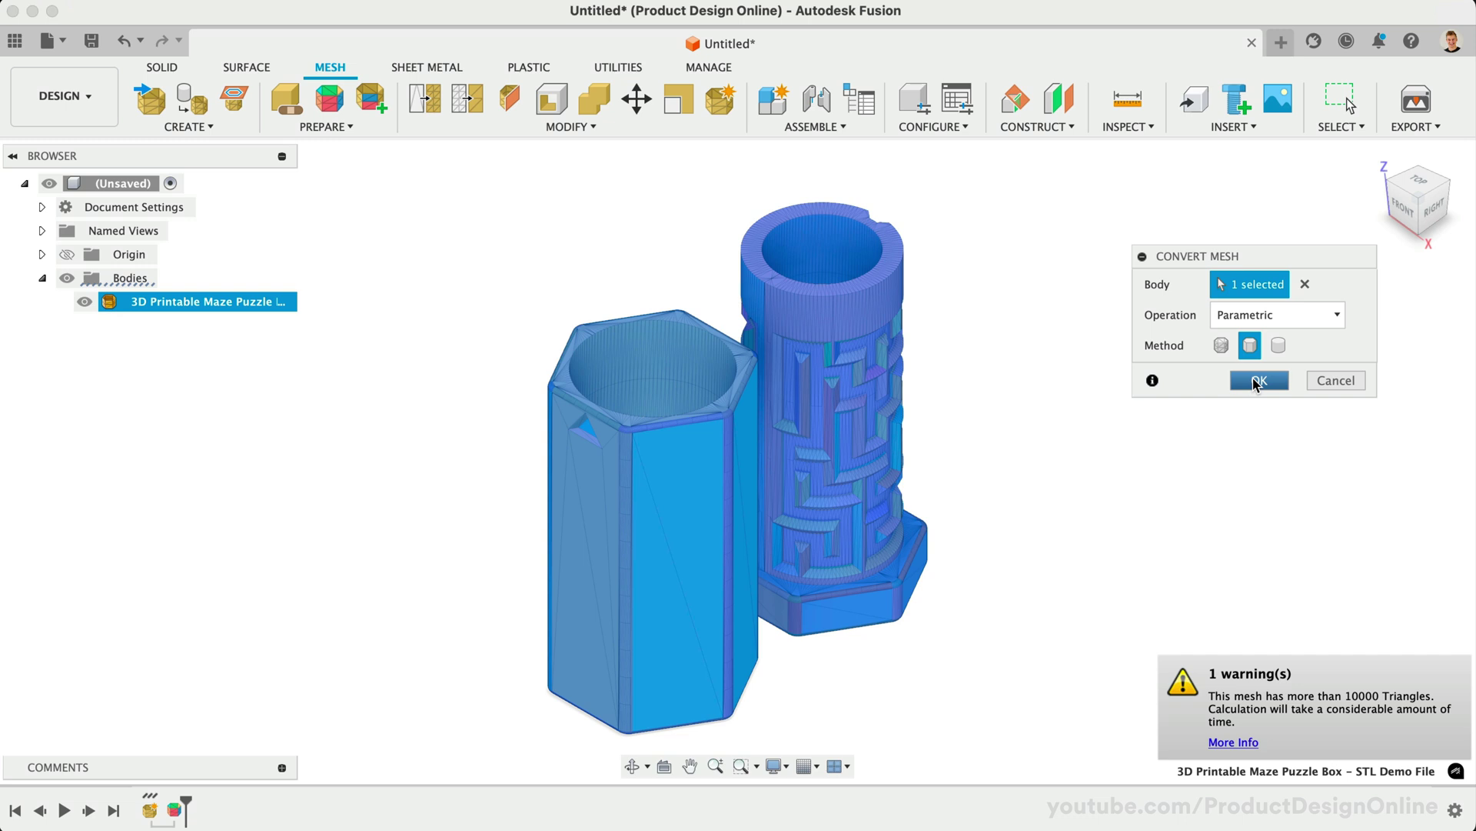
click(1257, 381)
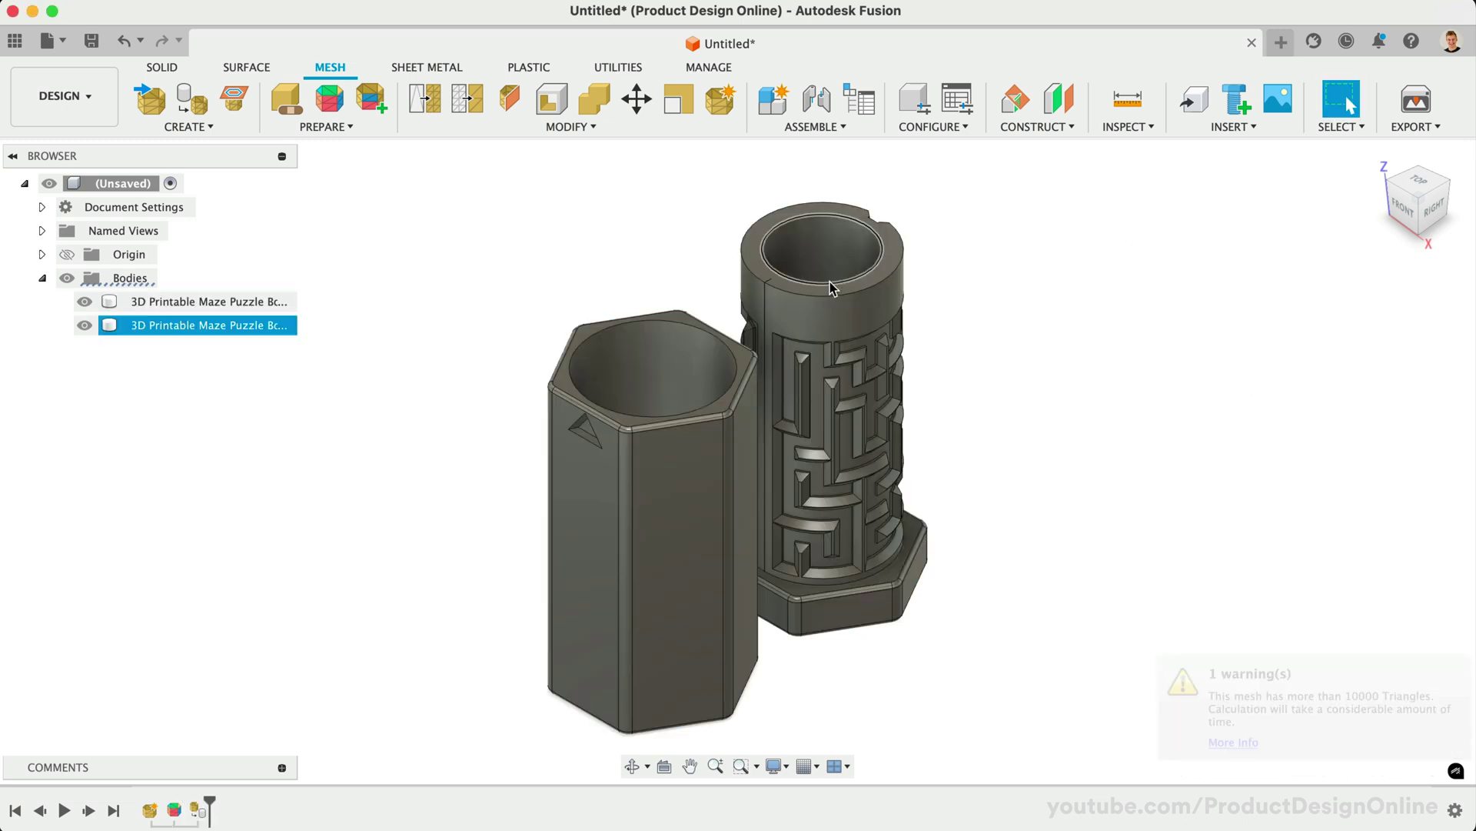
Test-raise the hexagonal top face with Offset Face, cancel it, and roll back to Base Mesh Feature1
click(564, 384)
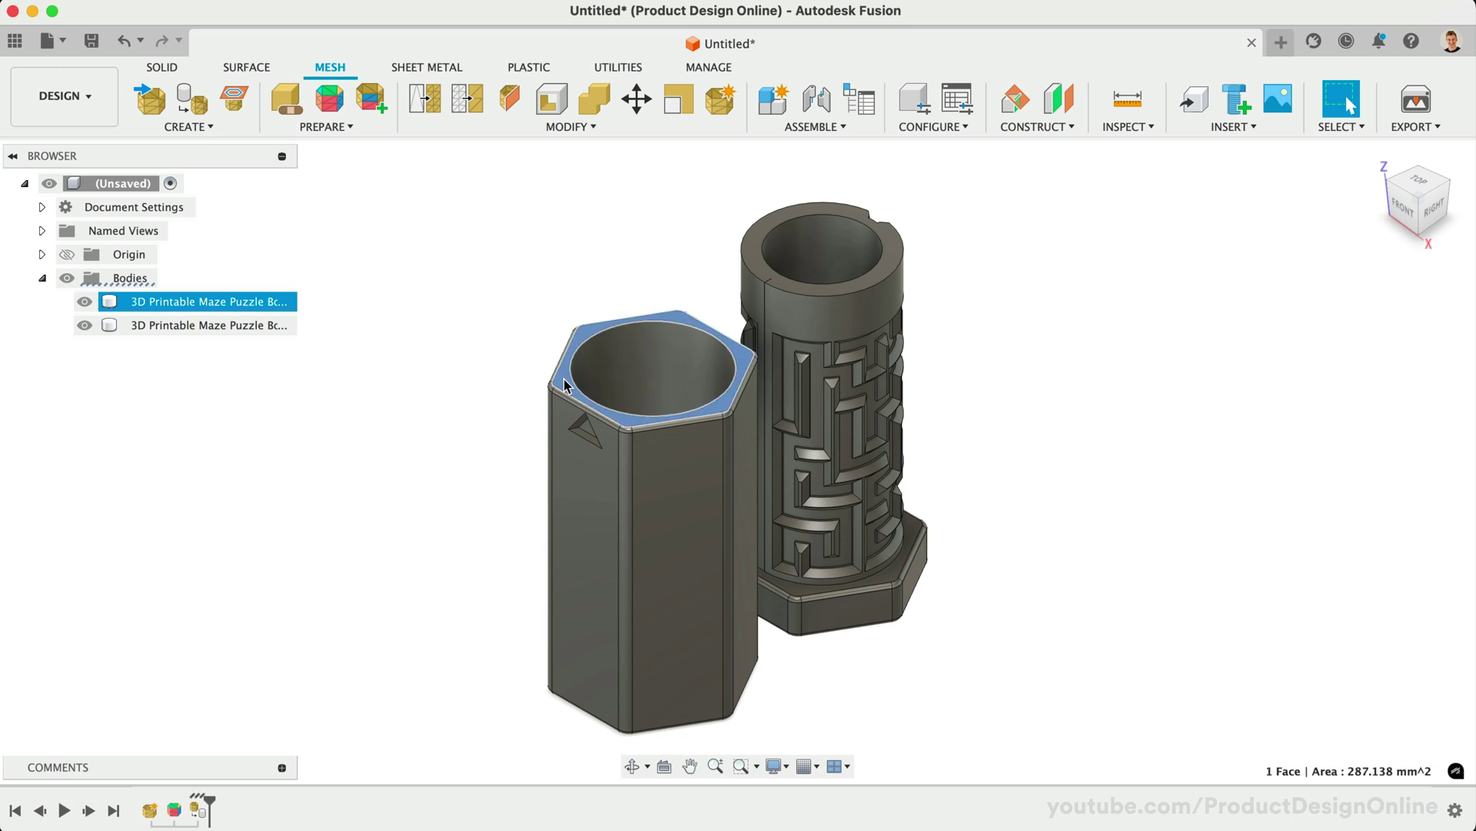
key(q)
drag(564, 376, 563, 288)
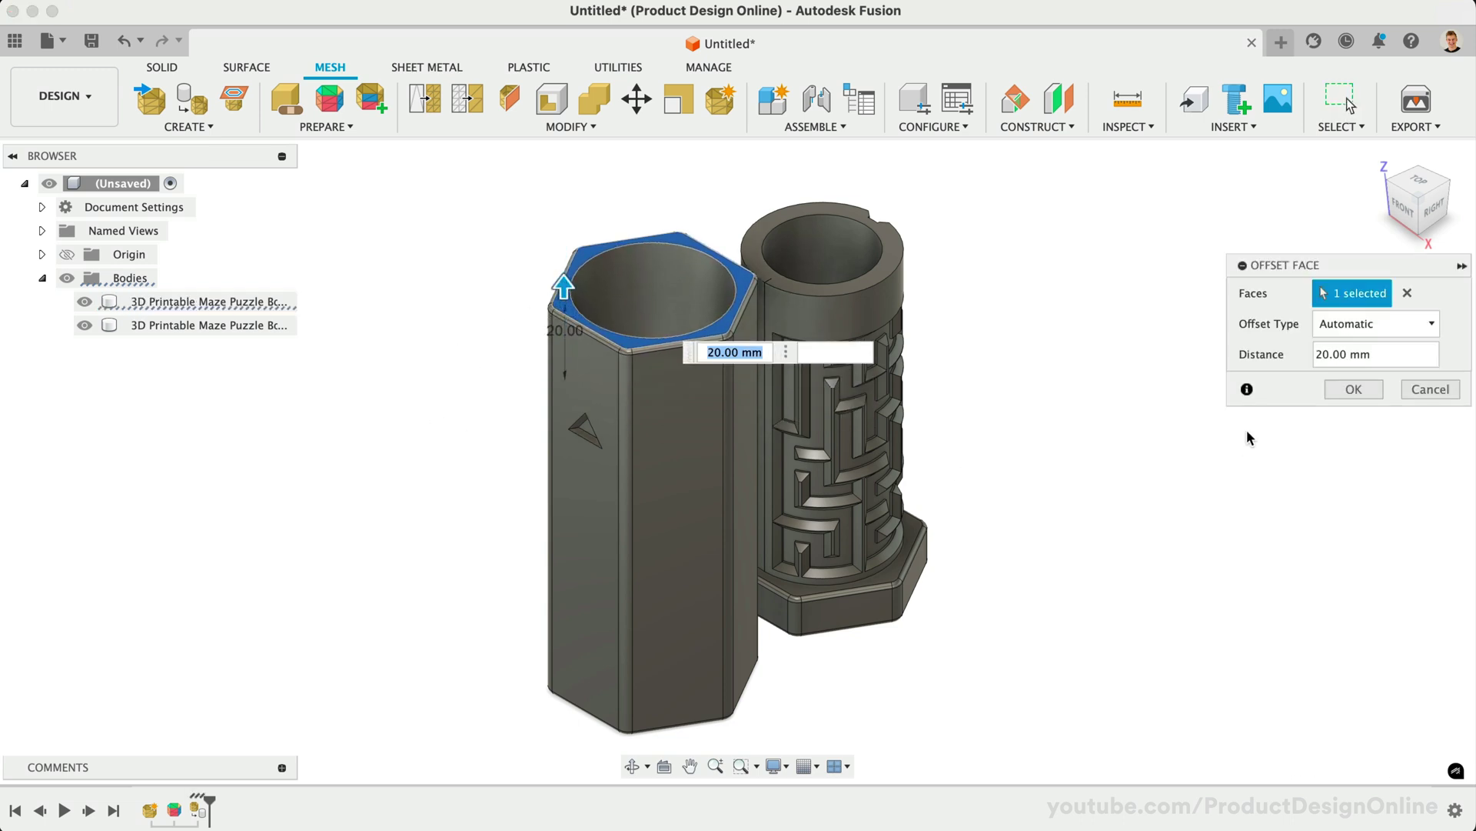
click(1432, 388)
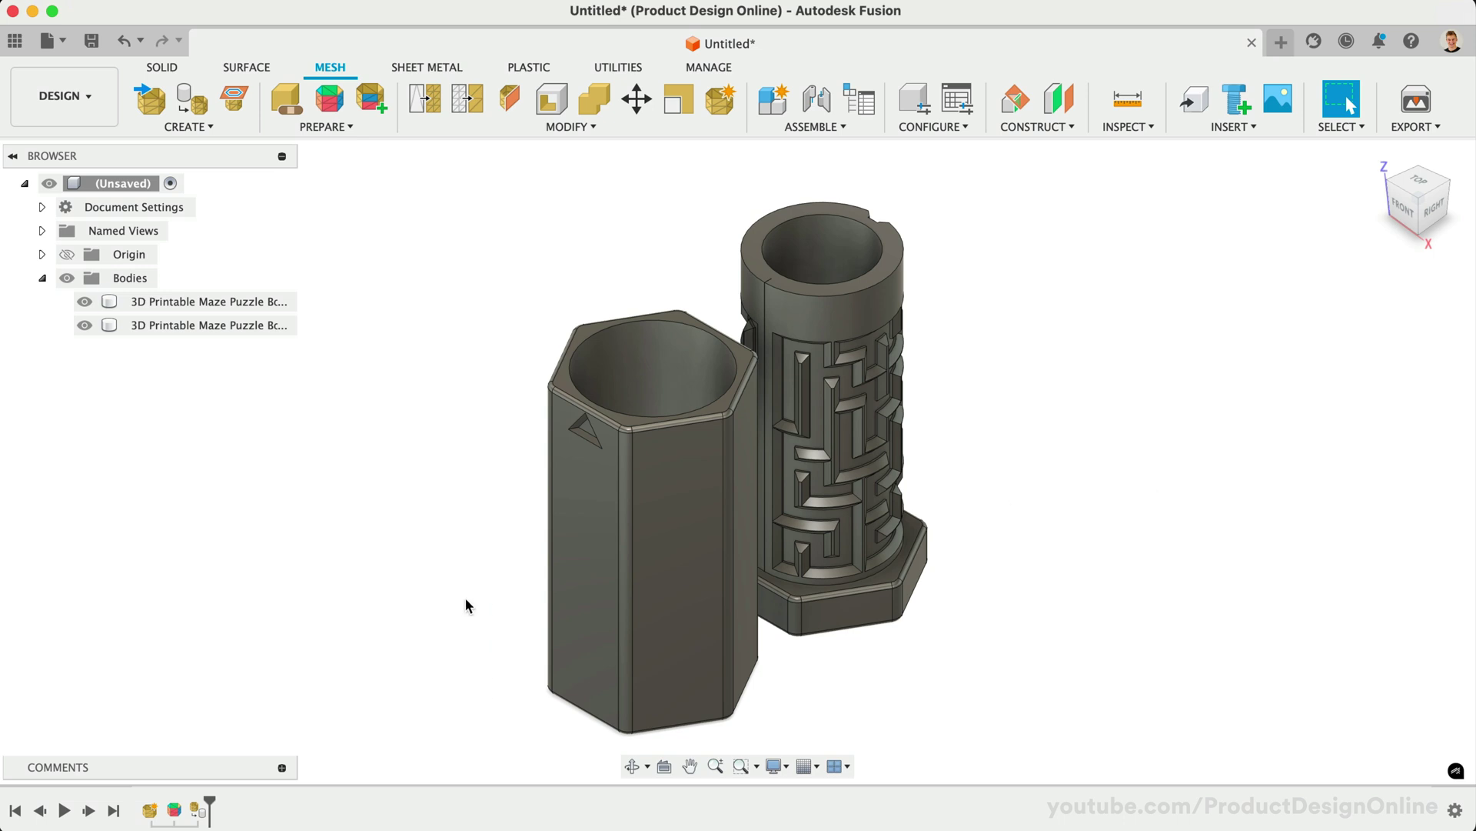
drag(210, 804, 152, 806)
Convert the original mesh body to a solid using the Faceted method
click(569, 126)
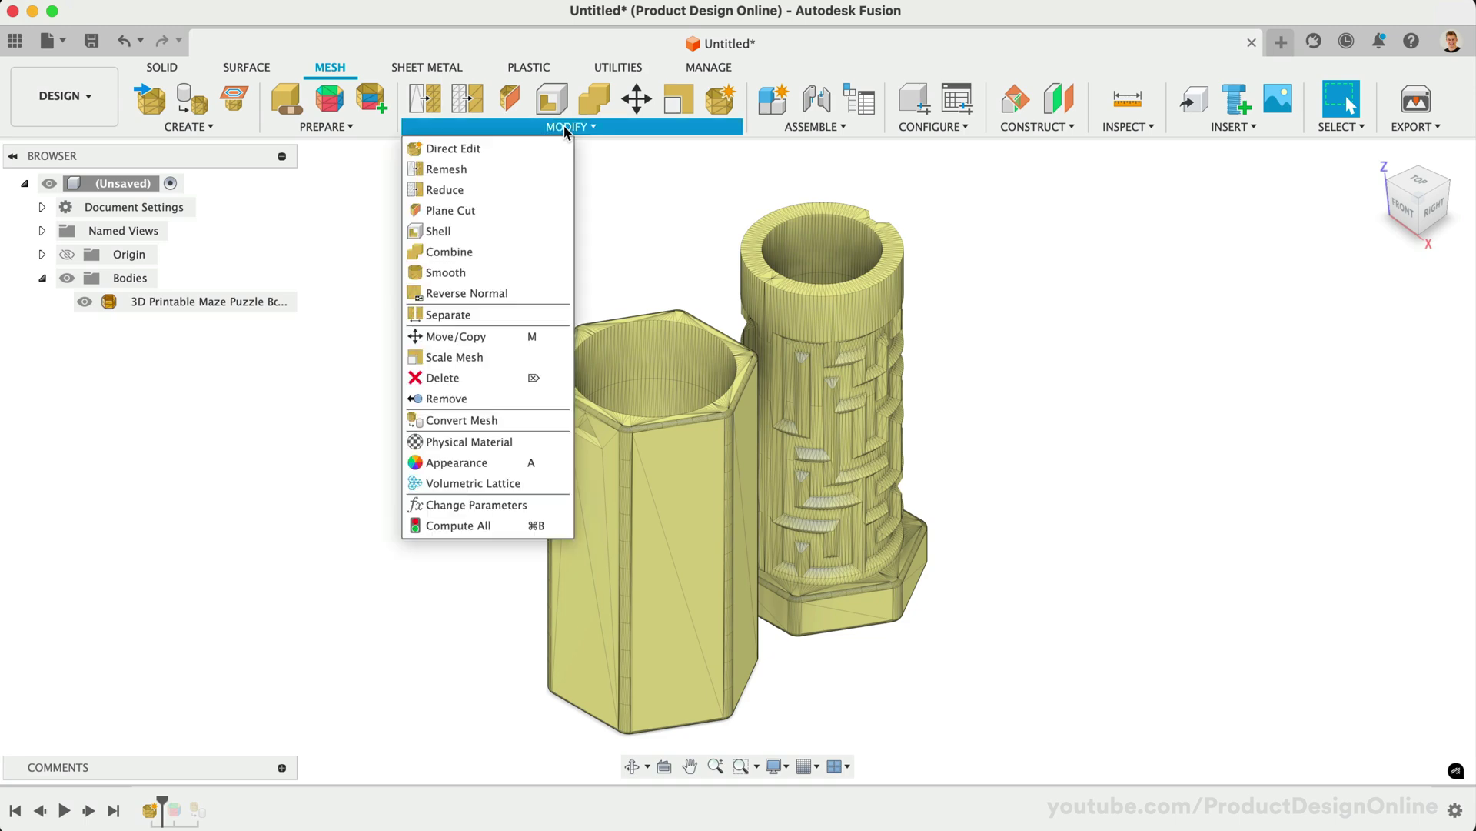
click(487, 425)
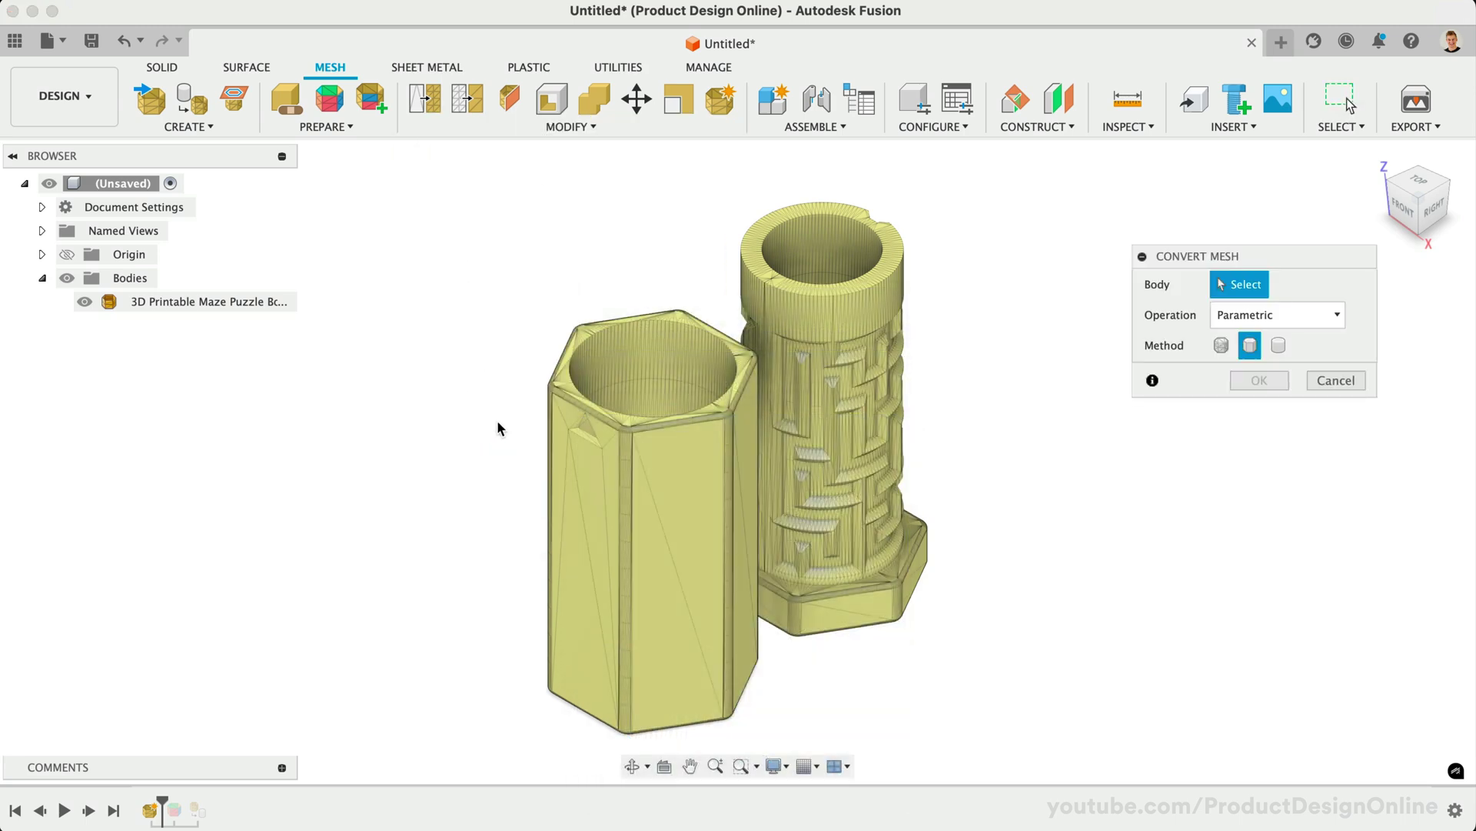
click(1221, 345)
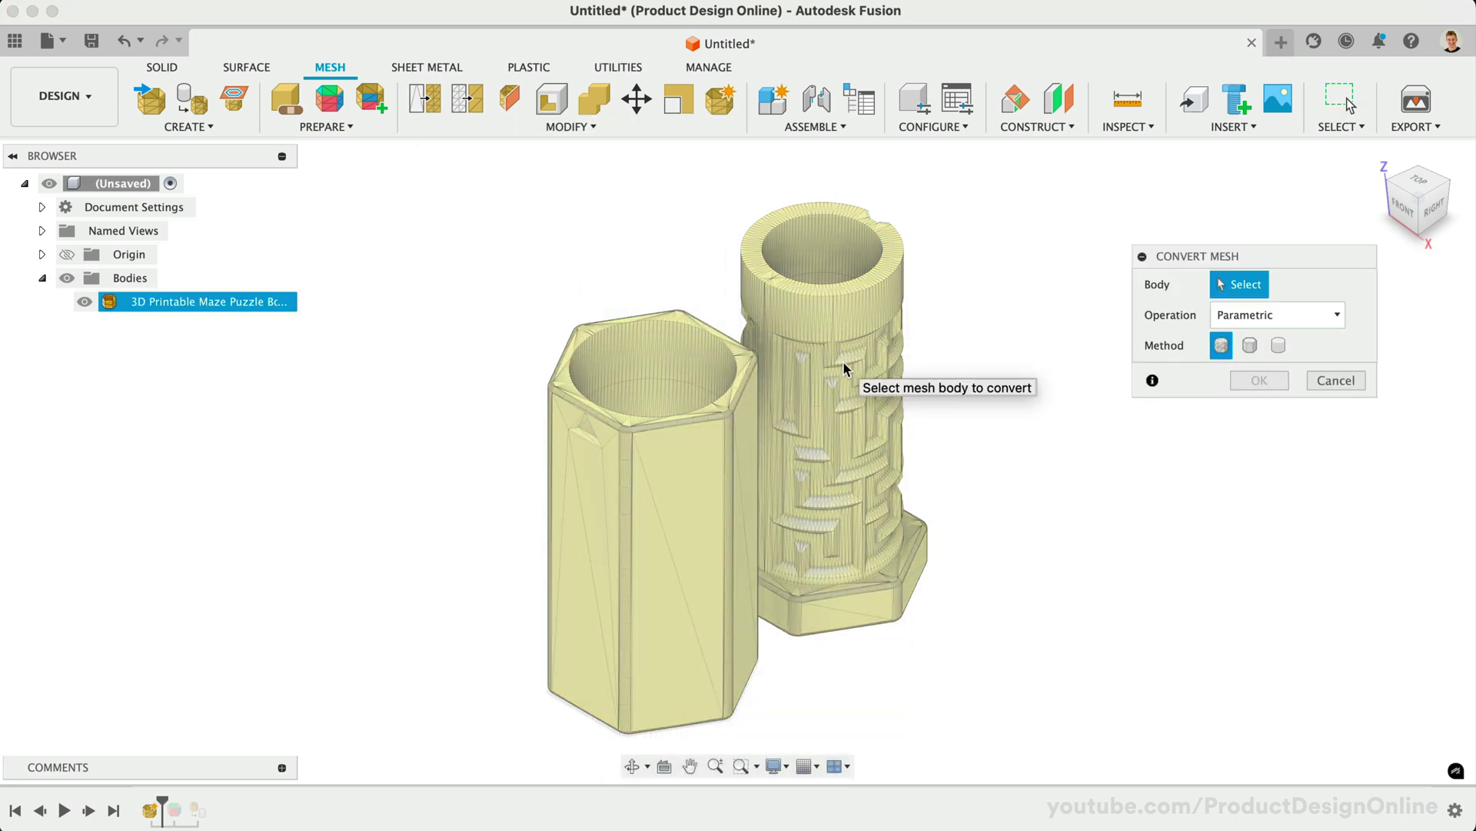
click(843, 363)
click(1253, 381)
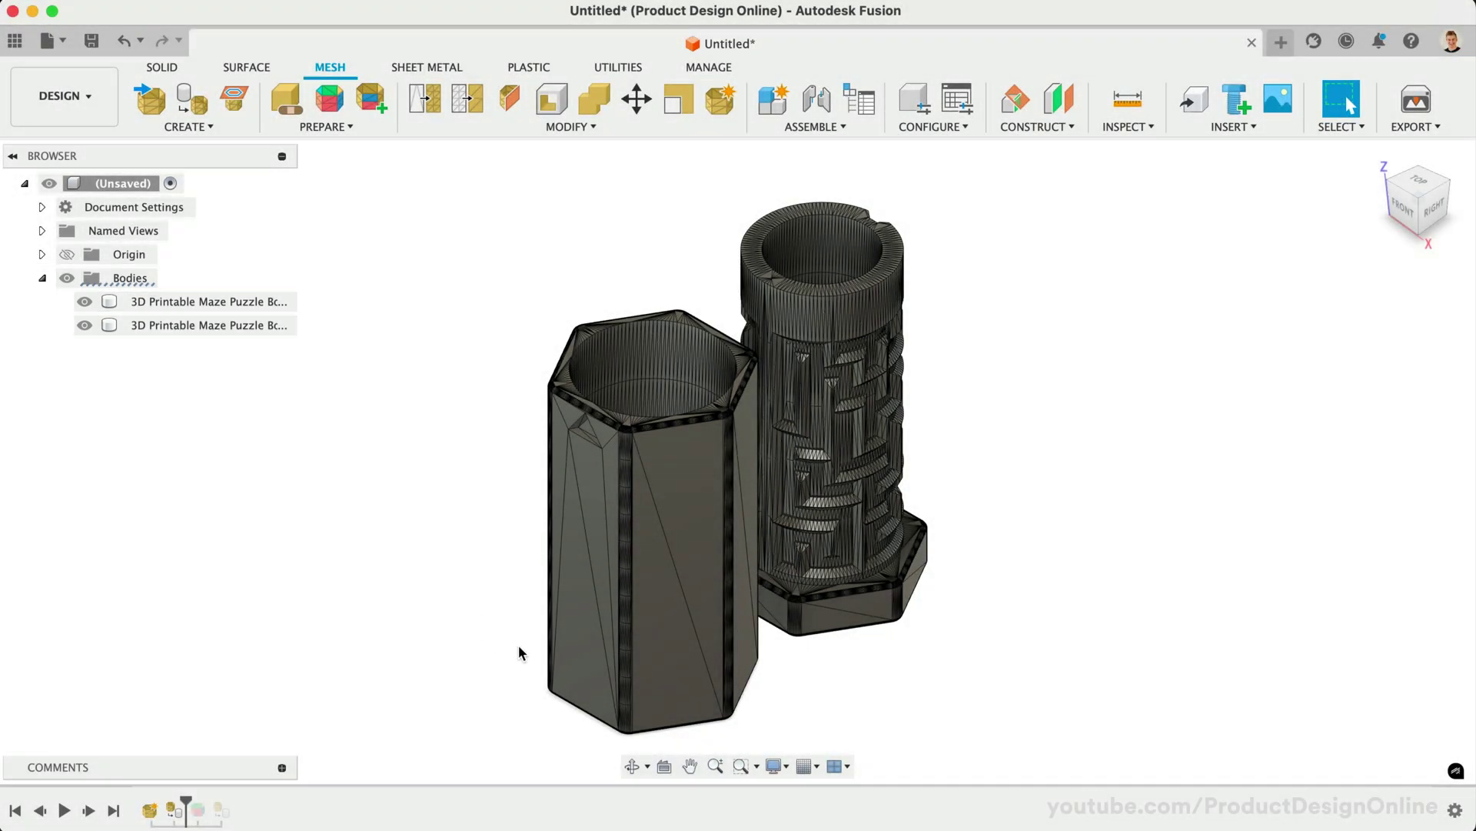
Zoom in on the hexagonal body and delete the triangular facet on one side
scroll(519, 652, up, 3)
click(519, 652)
scroll(967, 317, up, 5)
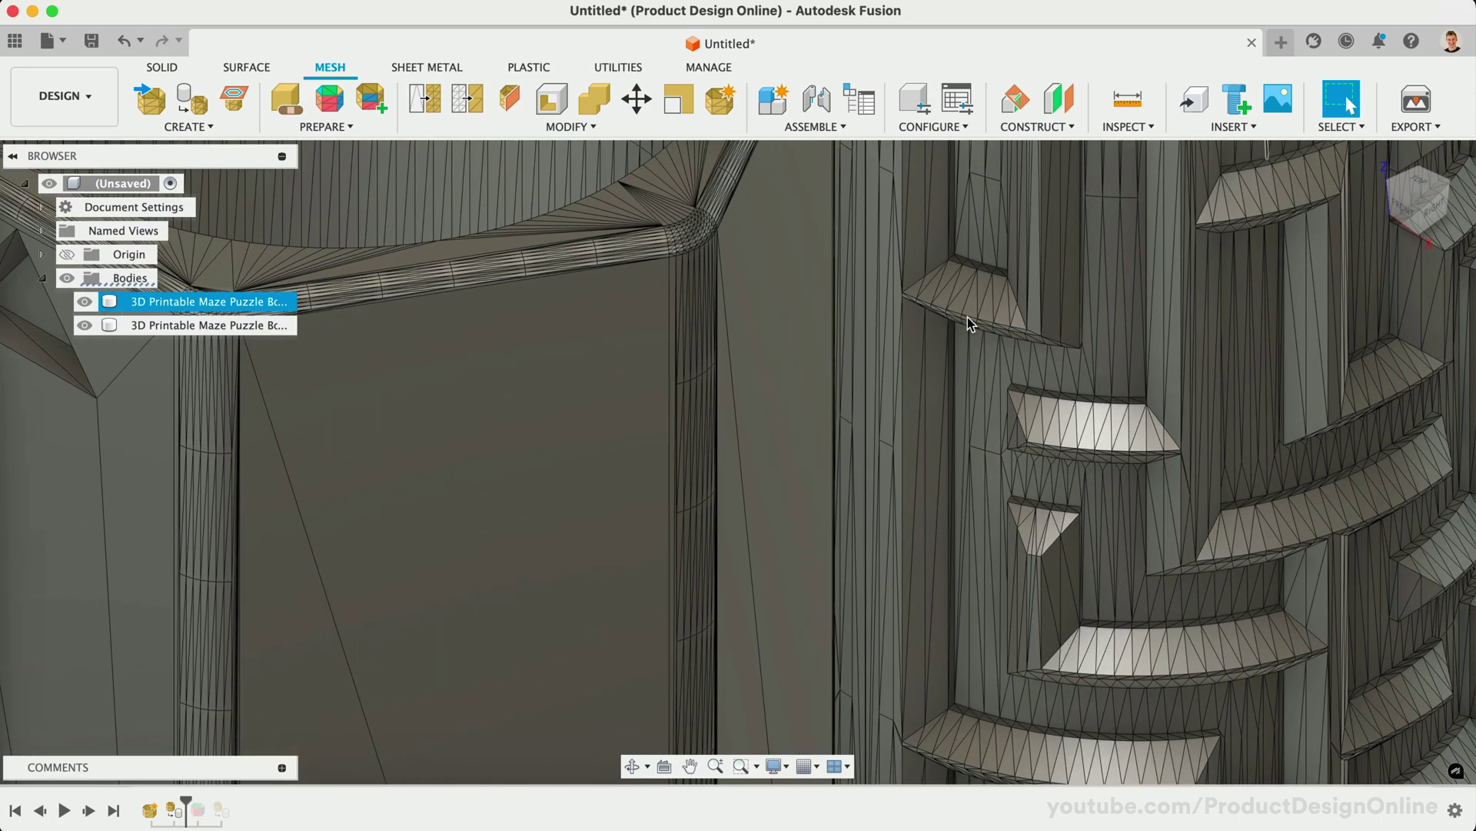
scroll(968, 317, down, 5)
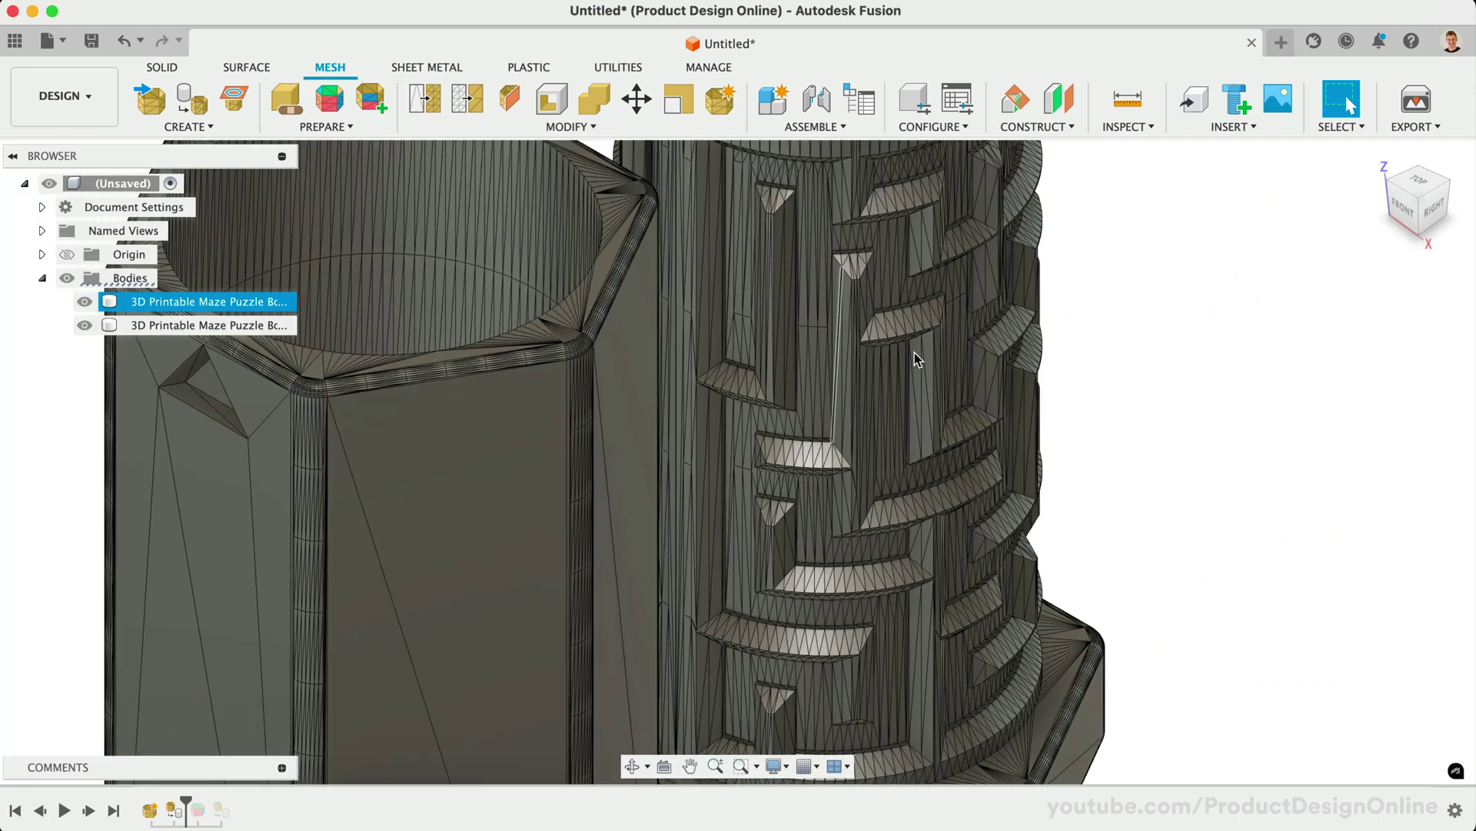
scroll(915, 353, down, 6)
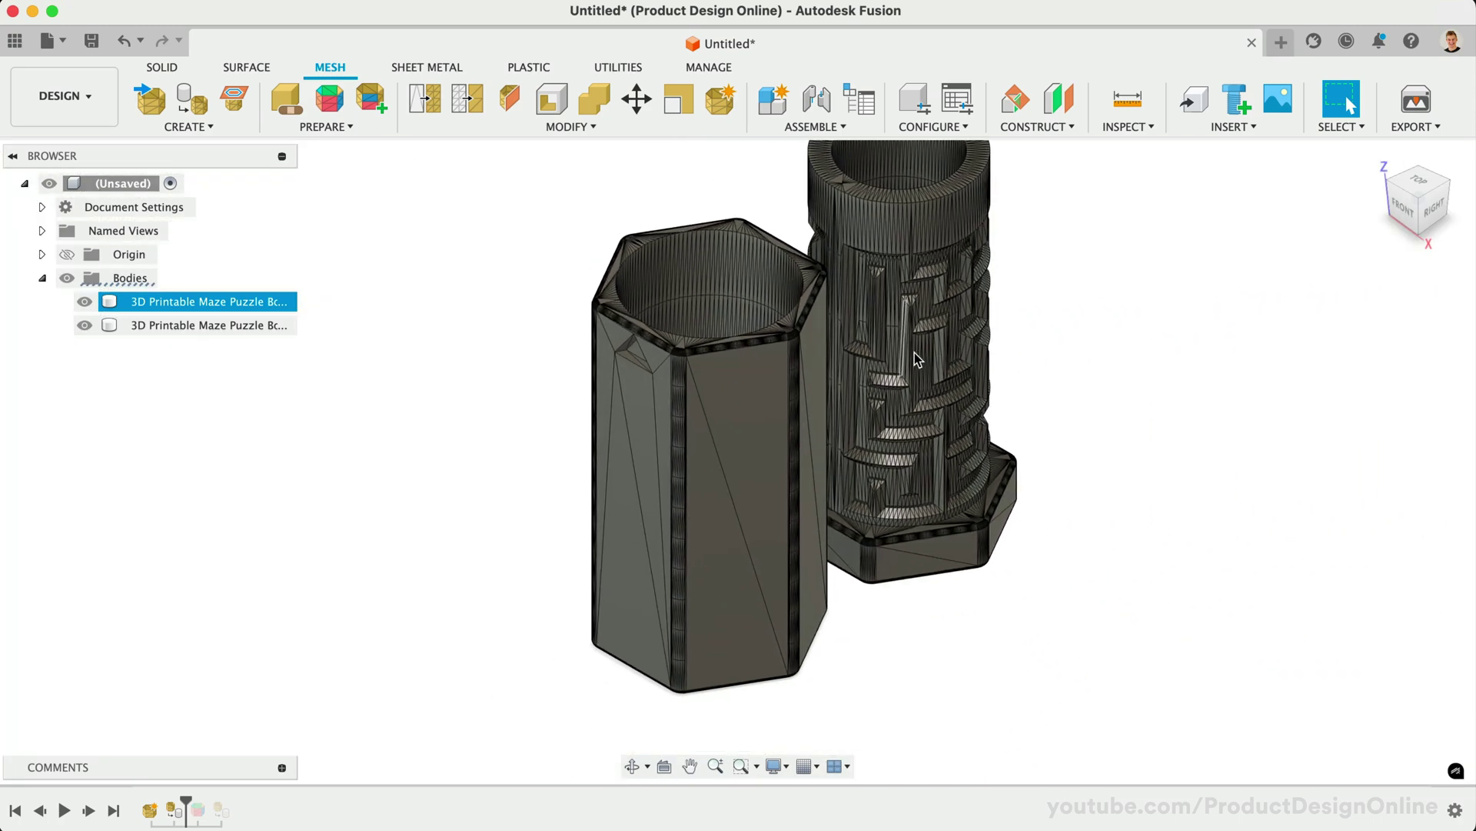
click(735, 465)
scroll(736, 462, up, 4)
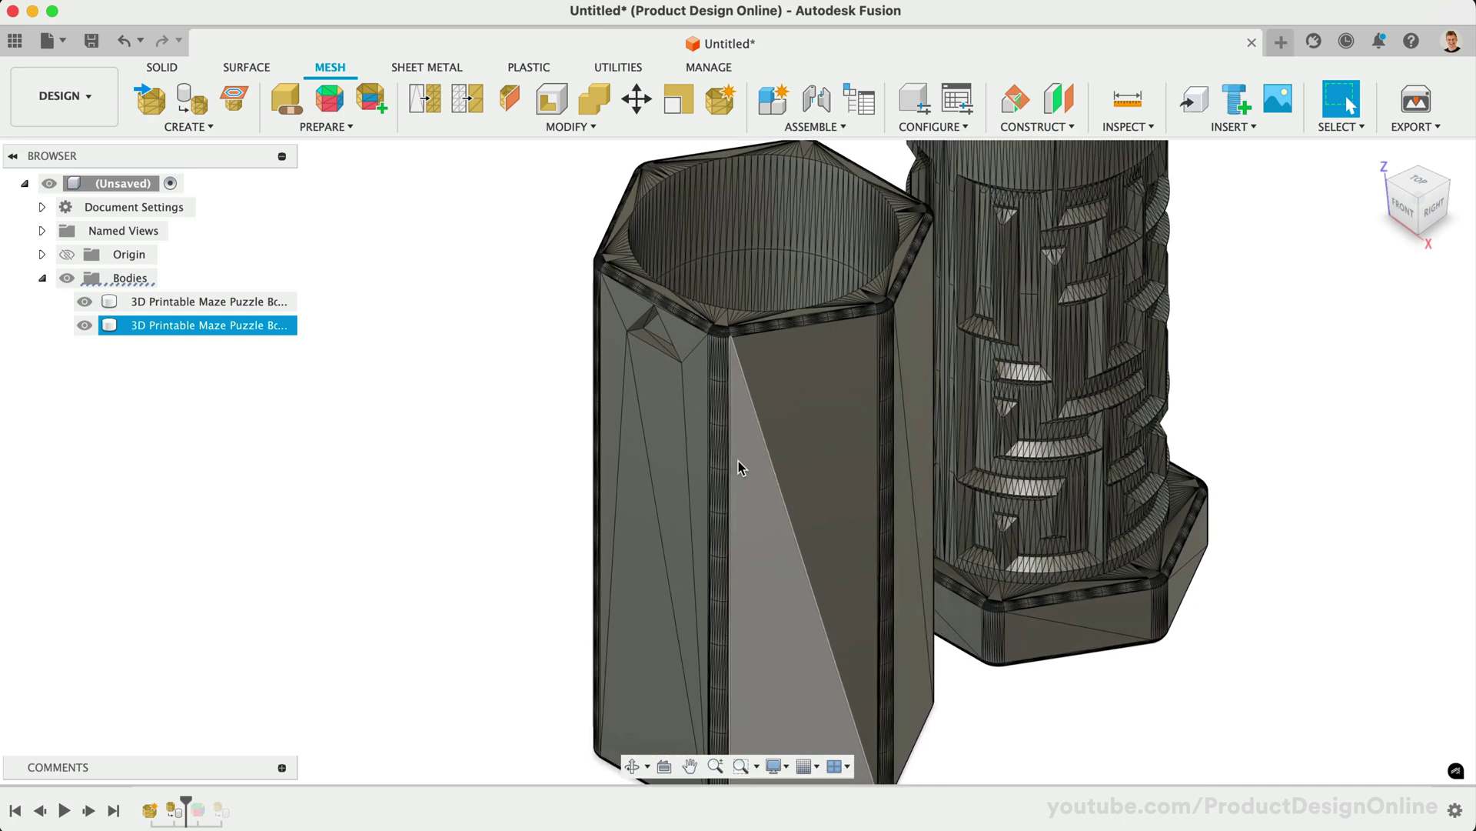
scroll(741, 467, up, 2)
scroll(740, 467, down, 5)
scroll(741, 467, up, 2)
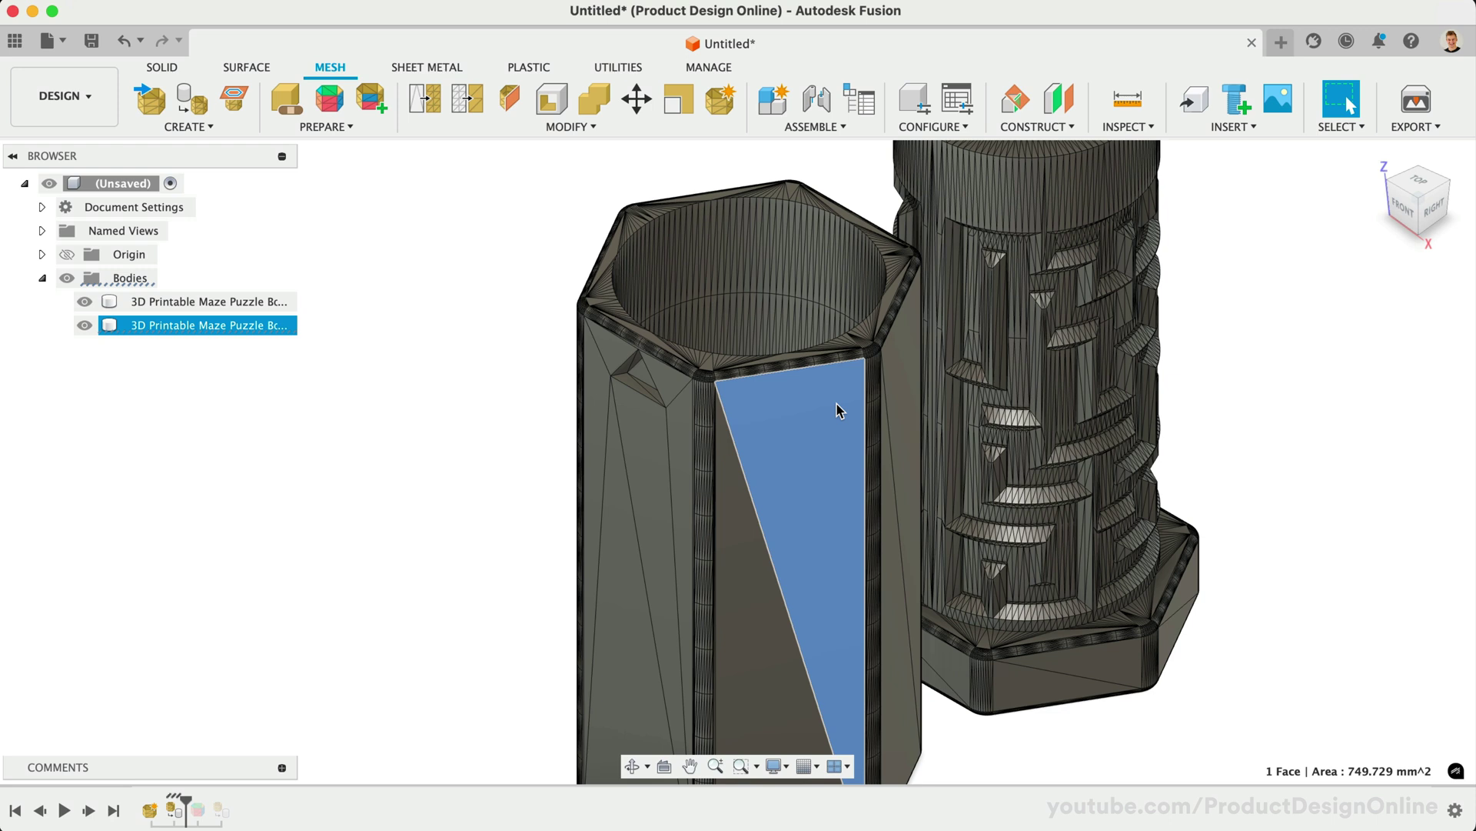
key(Delete)
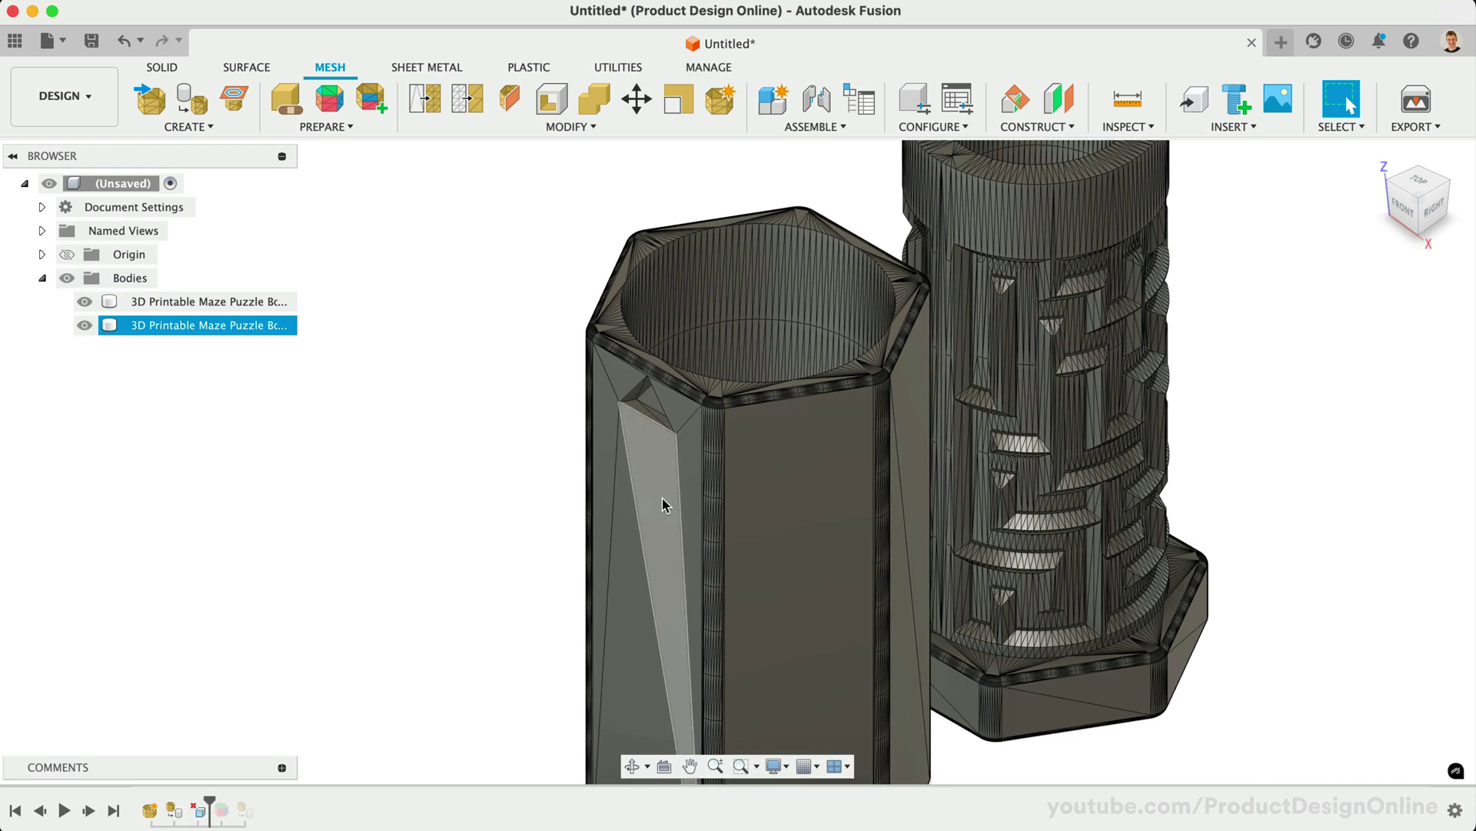
Delete the sliver faces on the hexagon's left side, thin side and top rim
click(662, 498)
key(Delete)
click(911, 424)
key(Delete)
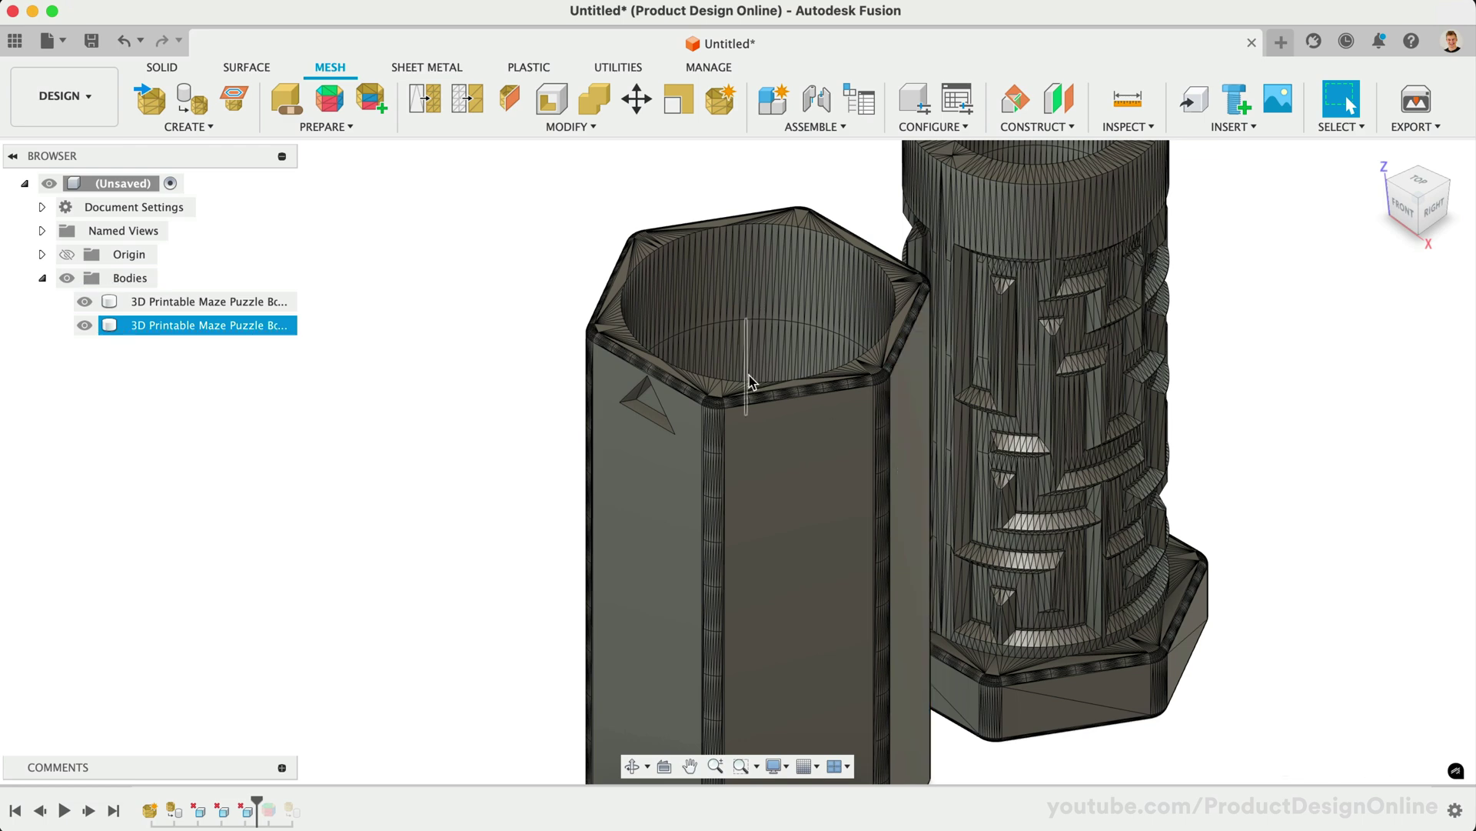
scroll(752, 375, up, 5)
click(883, 290)
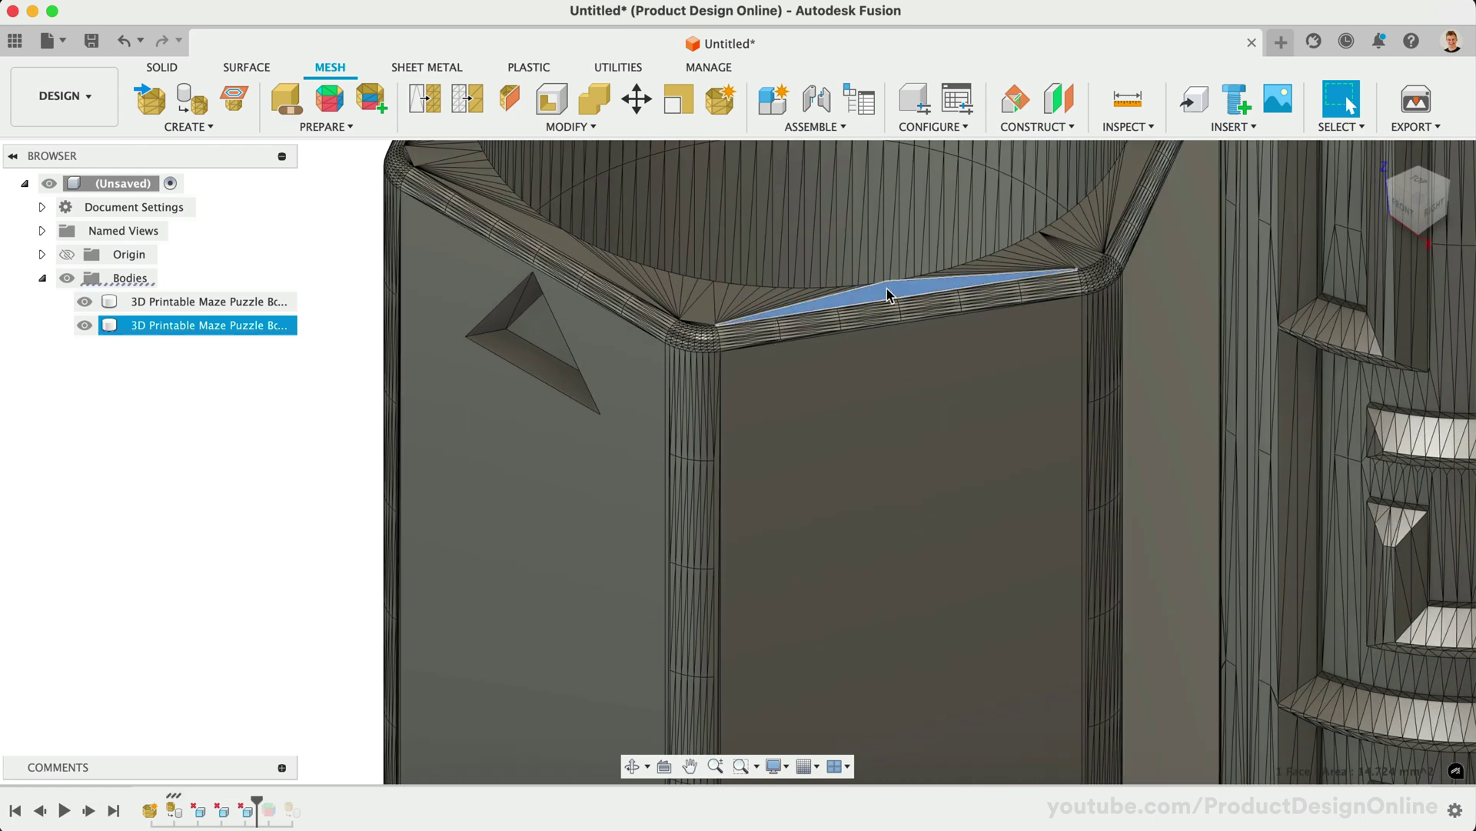
key(Delete)
scroll(554, 487, down, 5)
scroll(553, 483, down, 3)
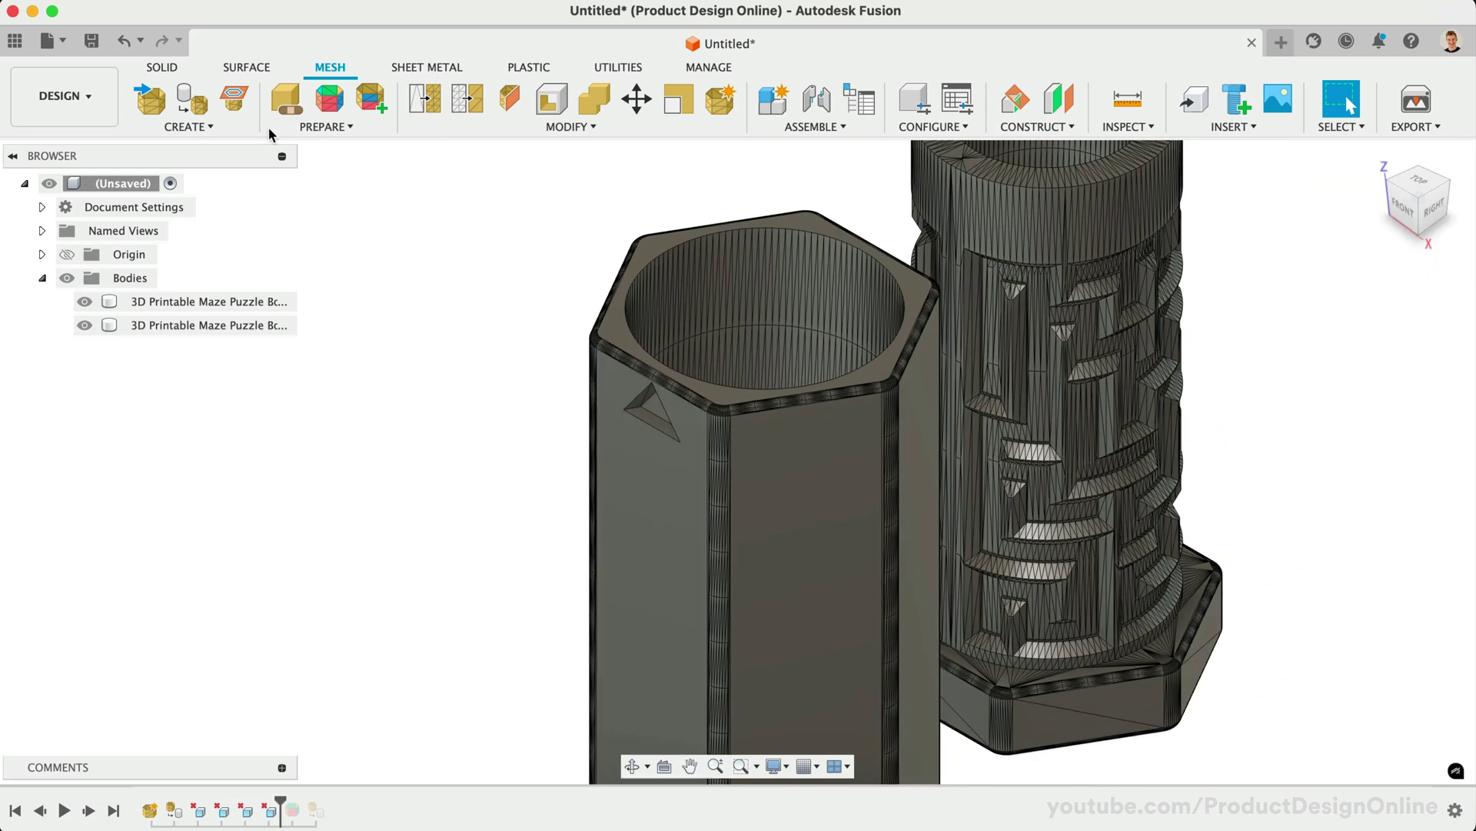
Try deleting the top rim face with the surface tools, then undo it
click(248, 67)
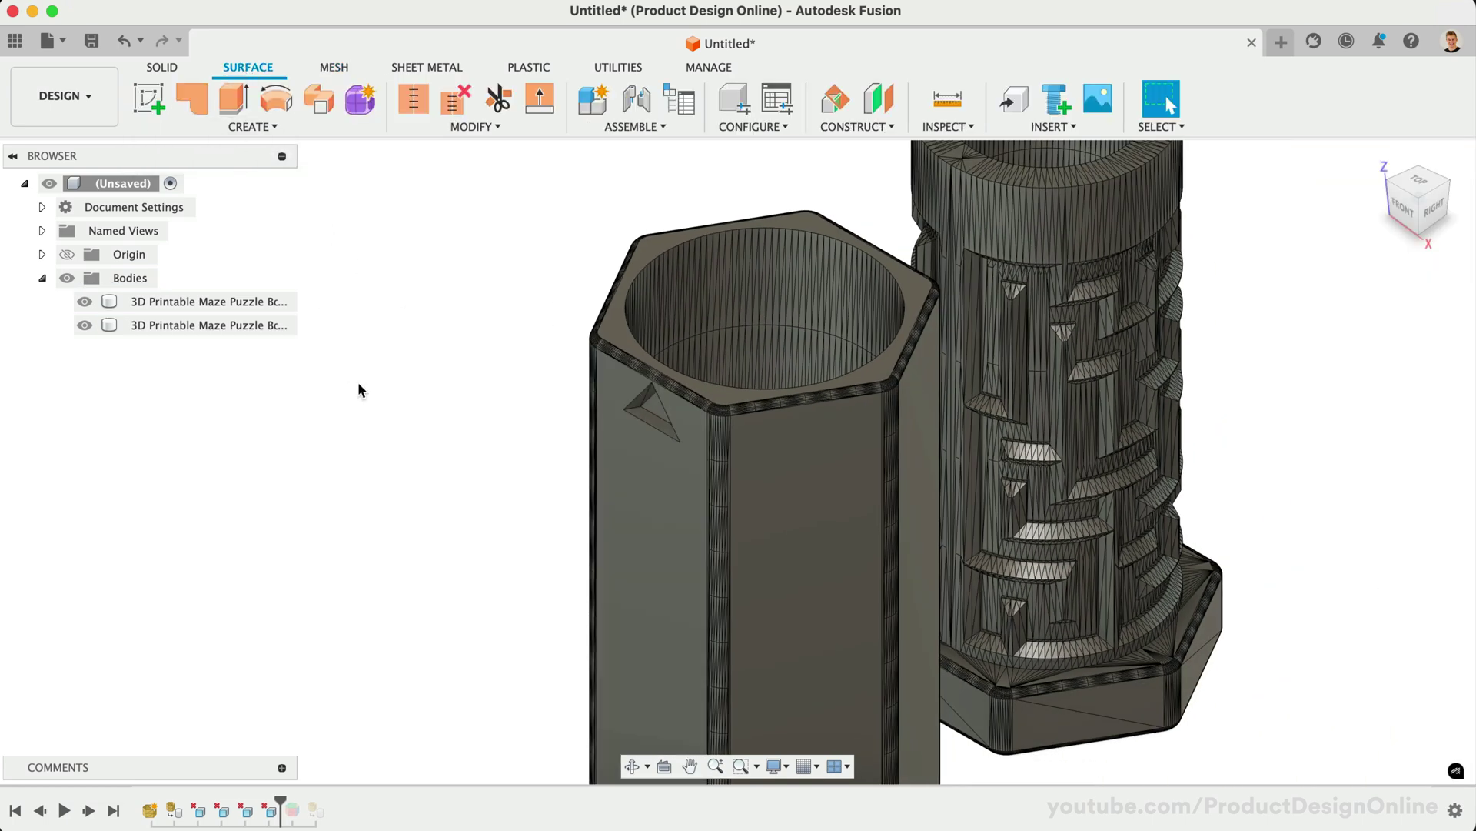
click(618, 340)
key(Delete)
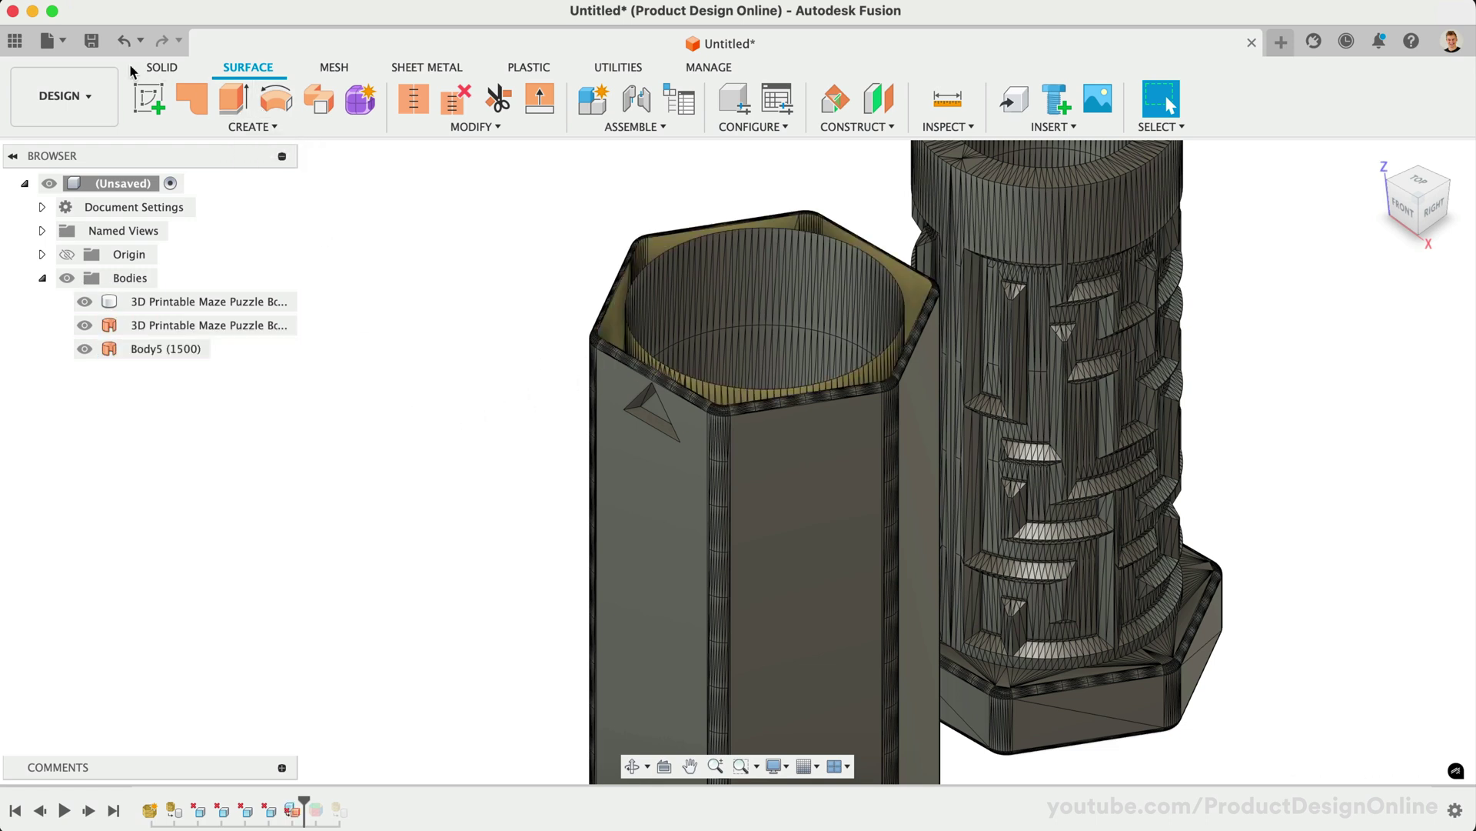
click(122, 41)
Back in the mesh tools, delete the triangular face on the maze body's base and fit both bodies in view
scroll(541, 425, down, 5)
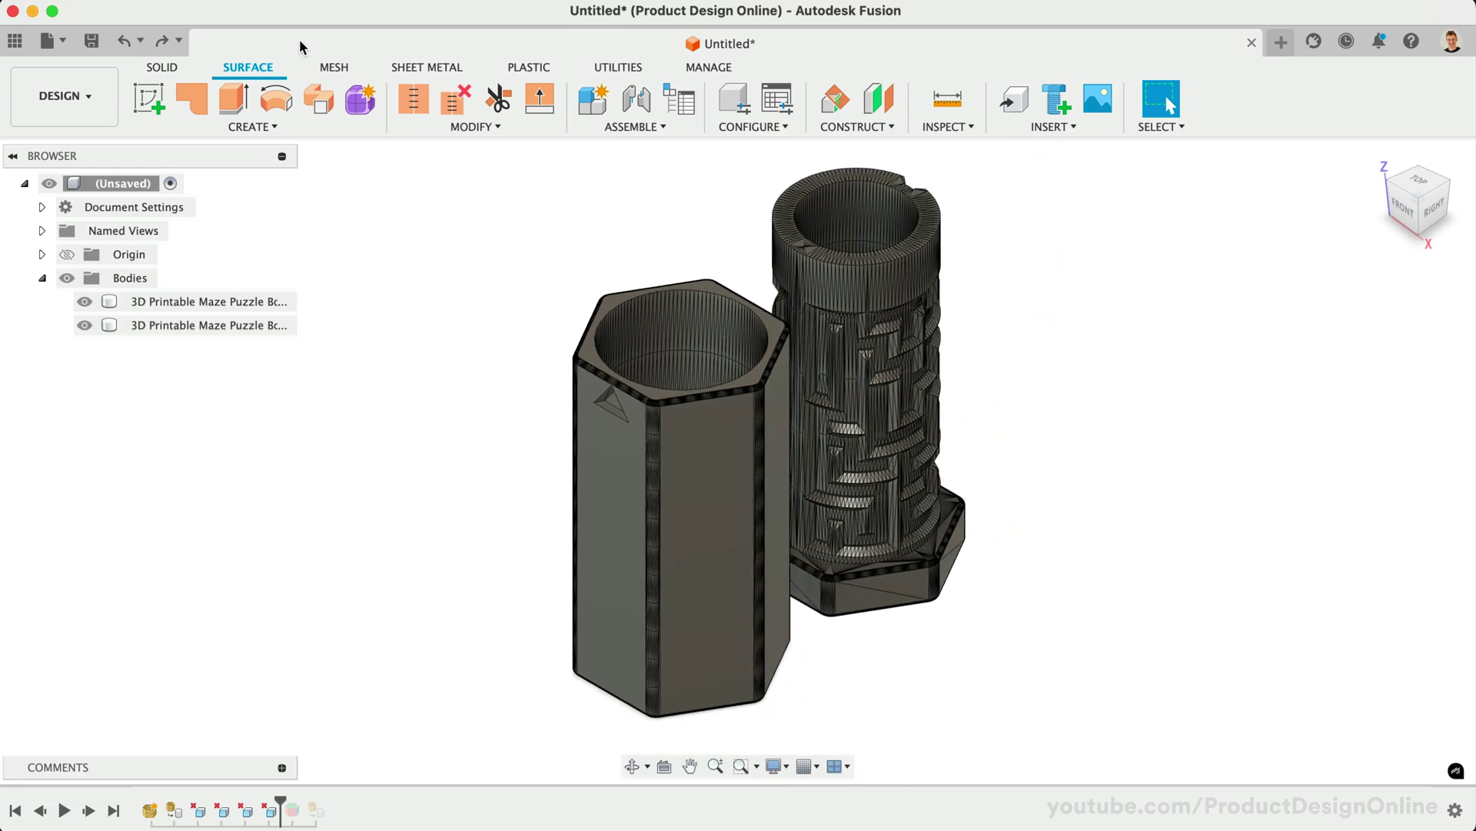
click(330, 66)
scroll(879, 569, up, 5)
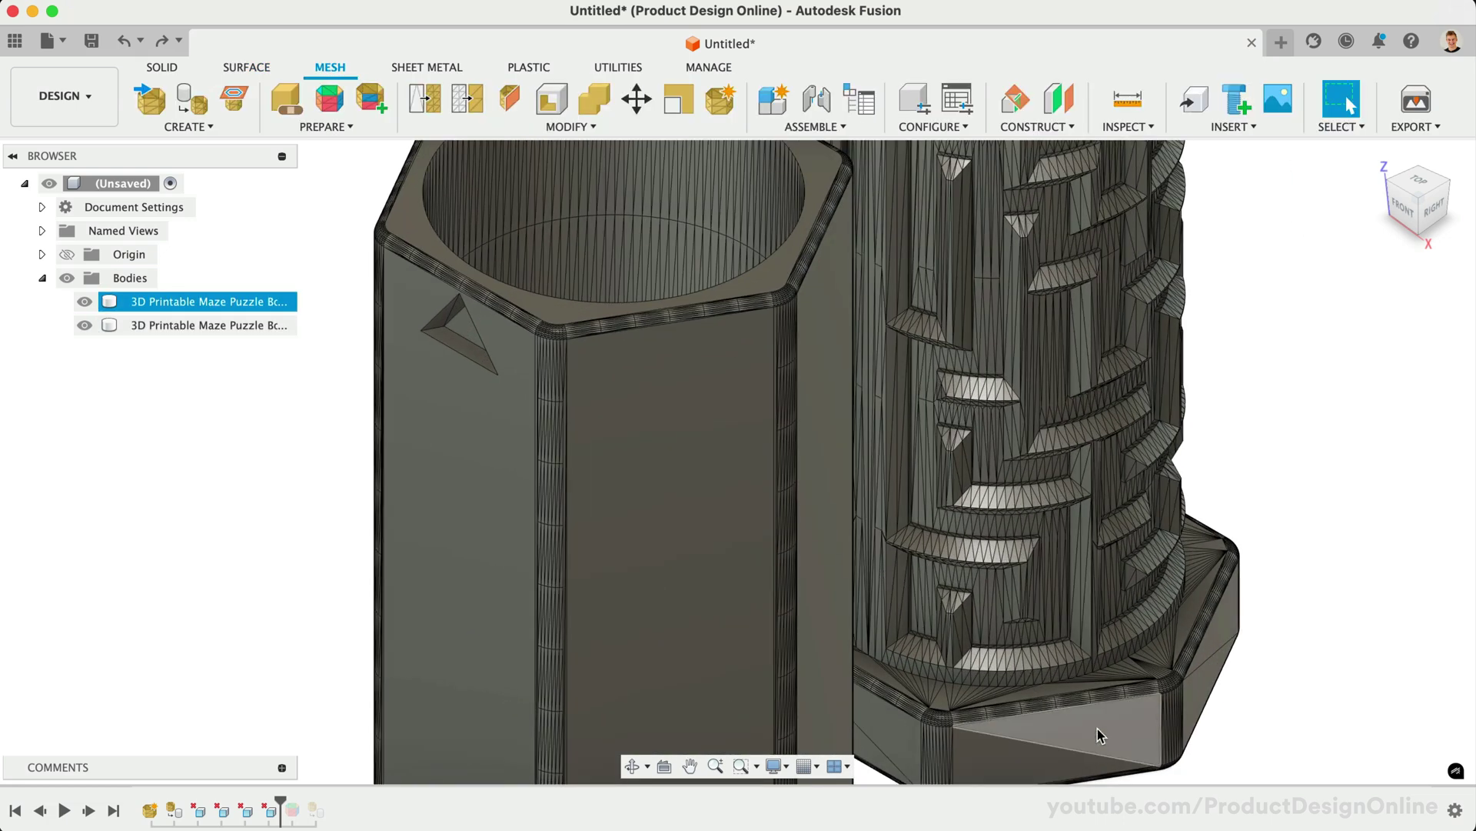
click(1099, 729)
key(Delete)
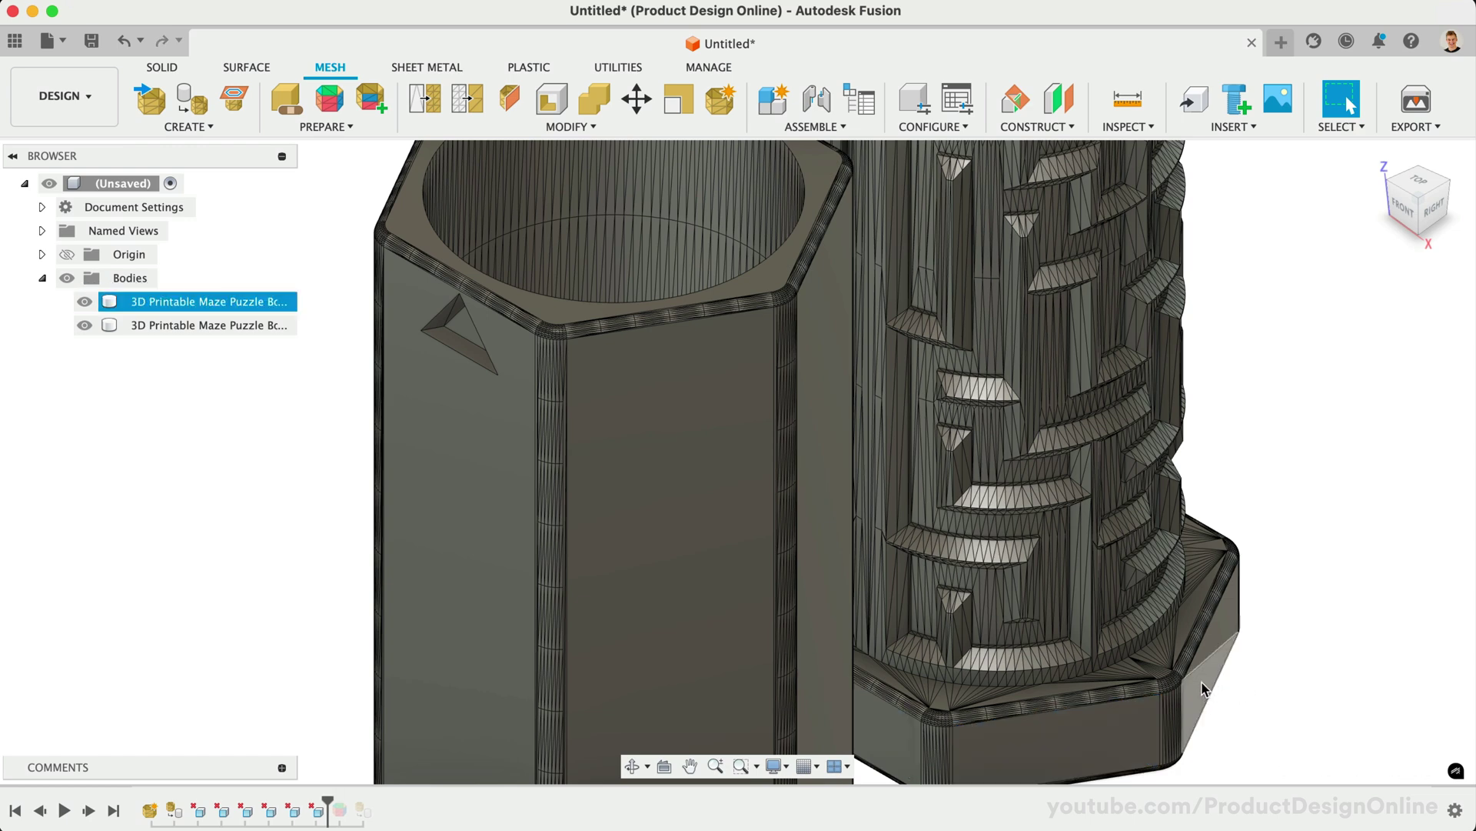
key(F6)
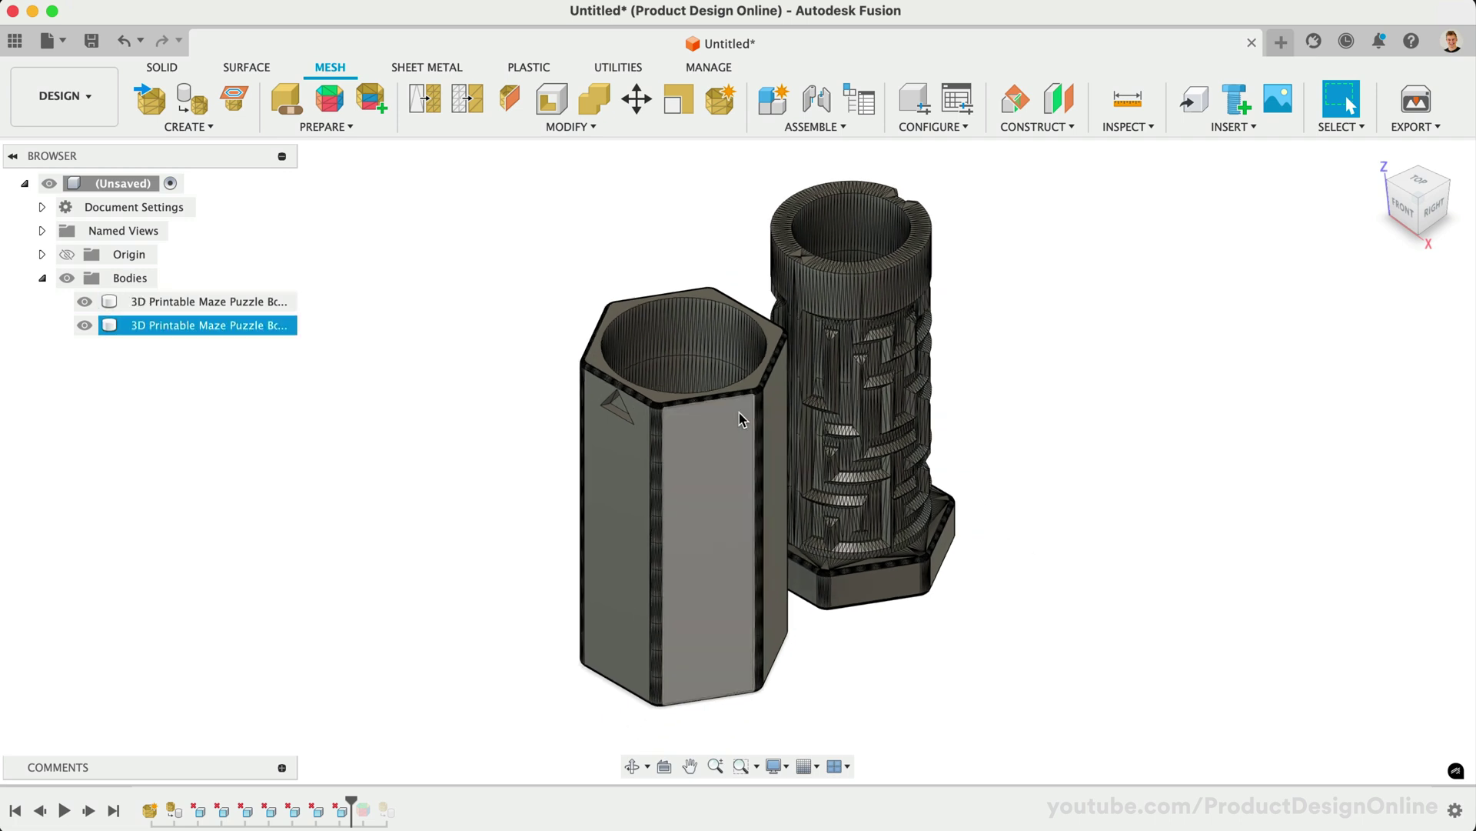
Use the vertical curve as the loft's guide rail, then convert the four bodies to meshes
click(240, 66)
click(237, 127)
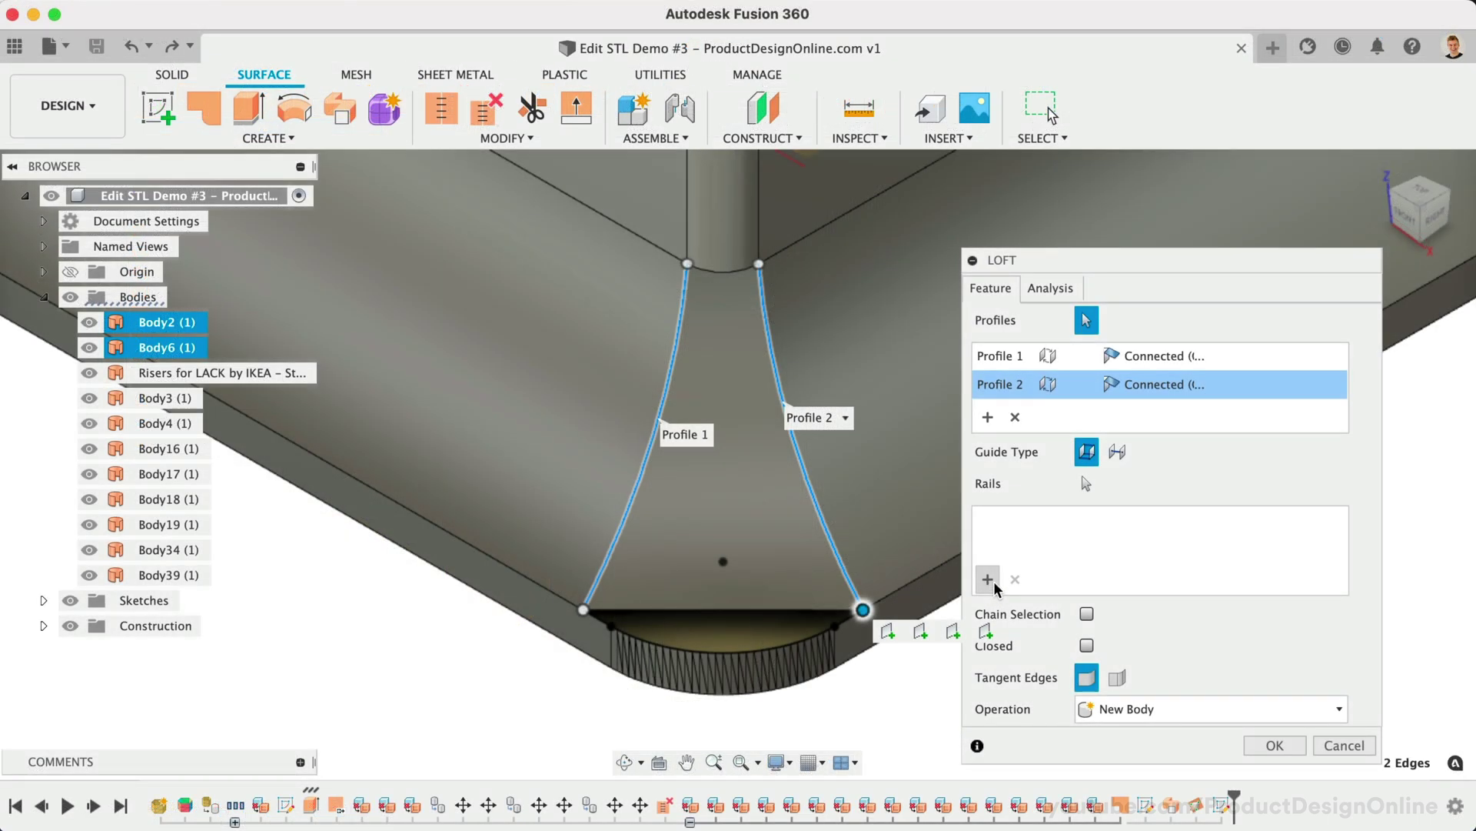
click(988, 579)
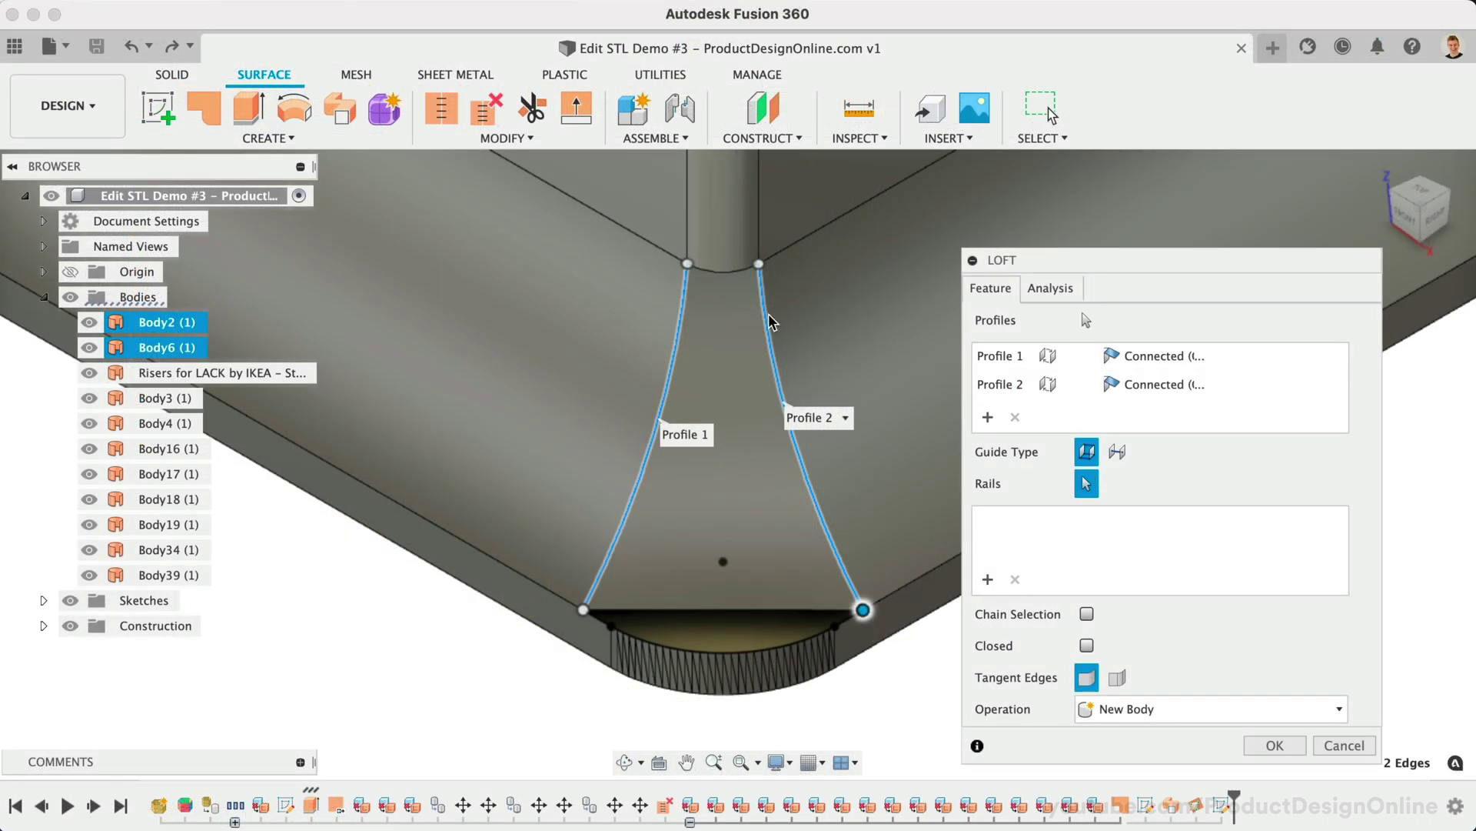
click(734, 284)
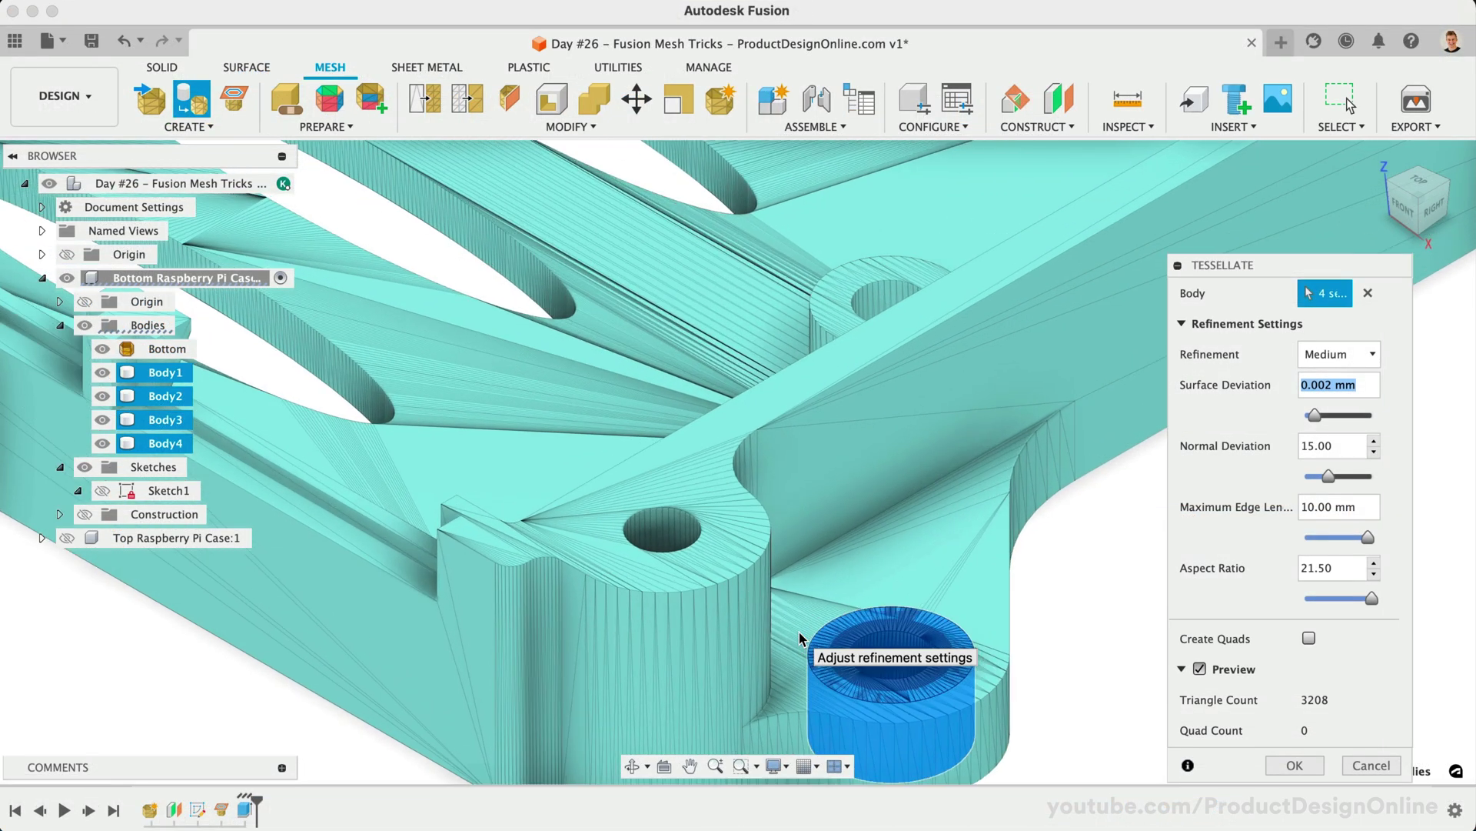
scroll(799, 638, up, 10)
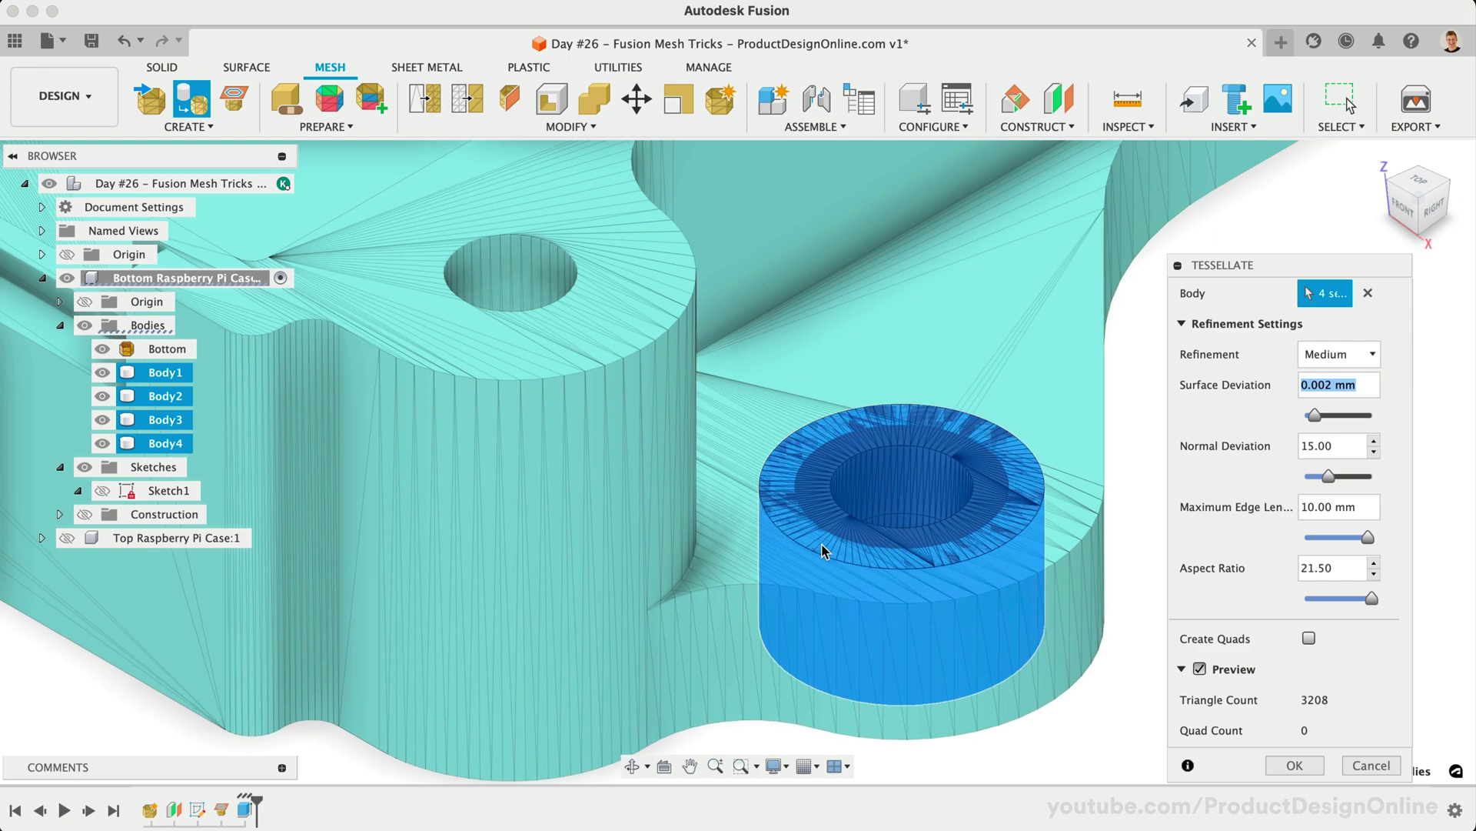
click(1295, 765)
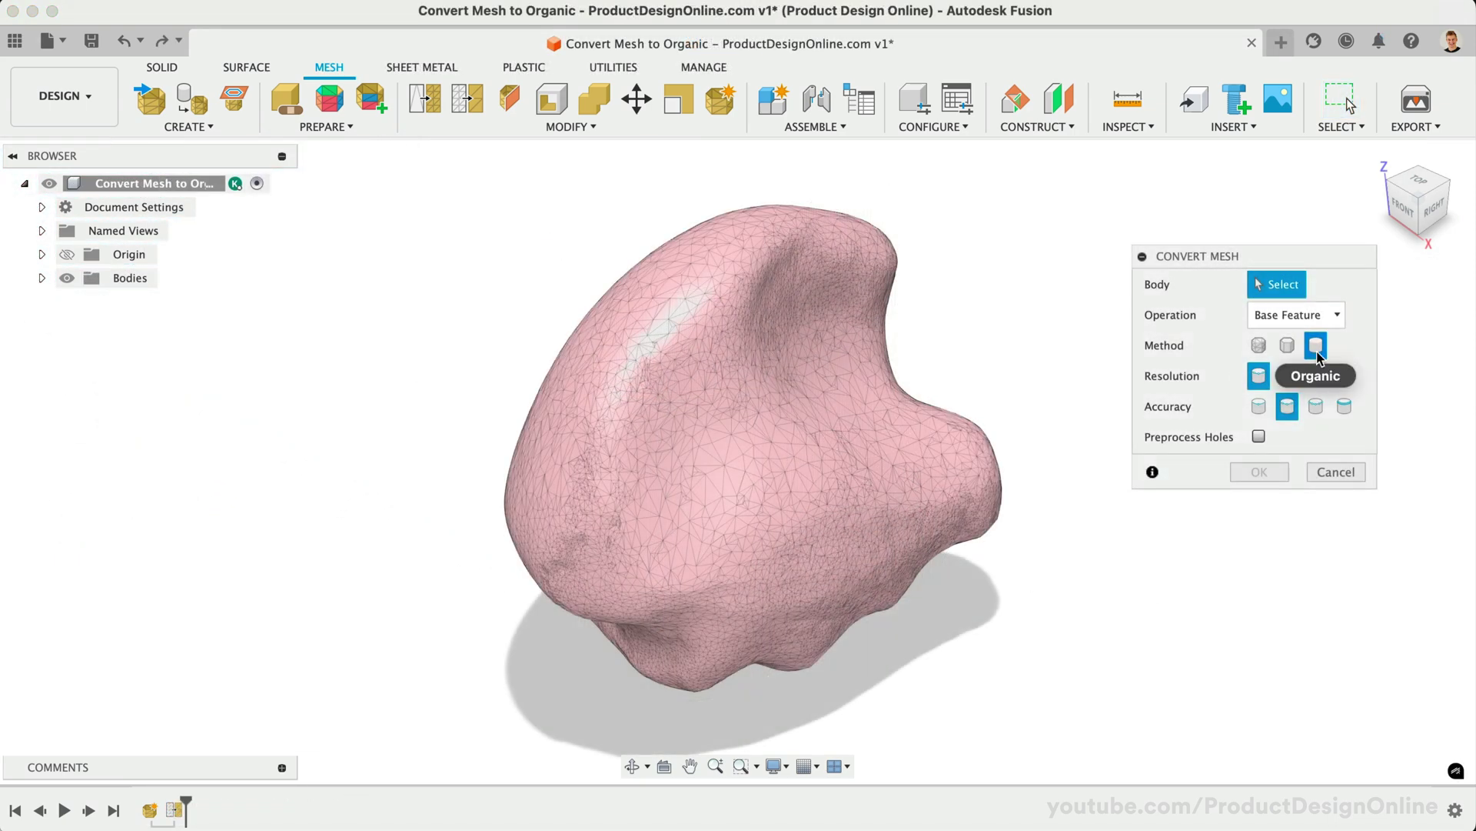
Convert the pink mesh body into a T-spline form with the Organic method
click(980, 469)
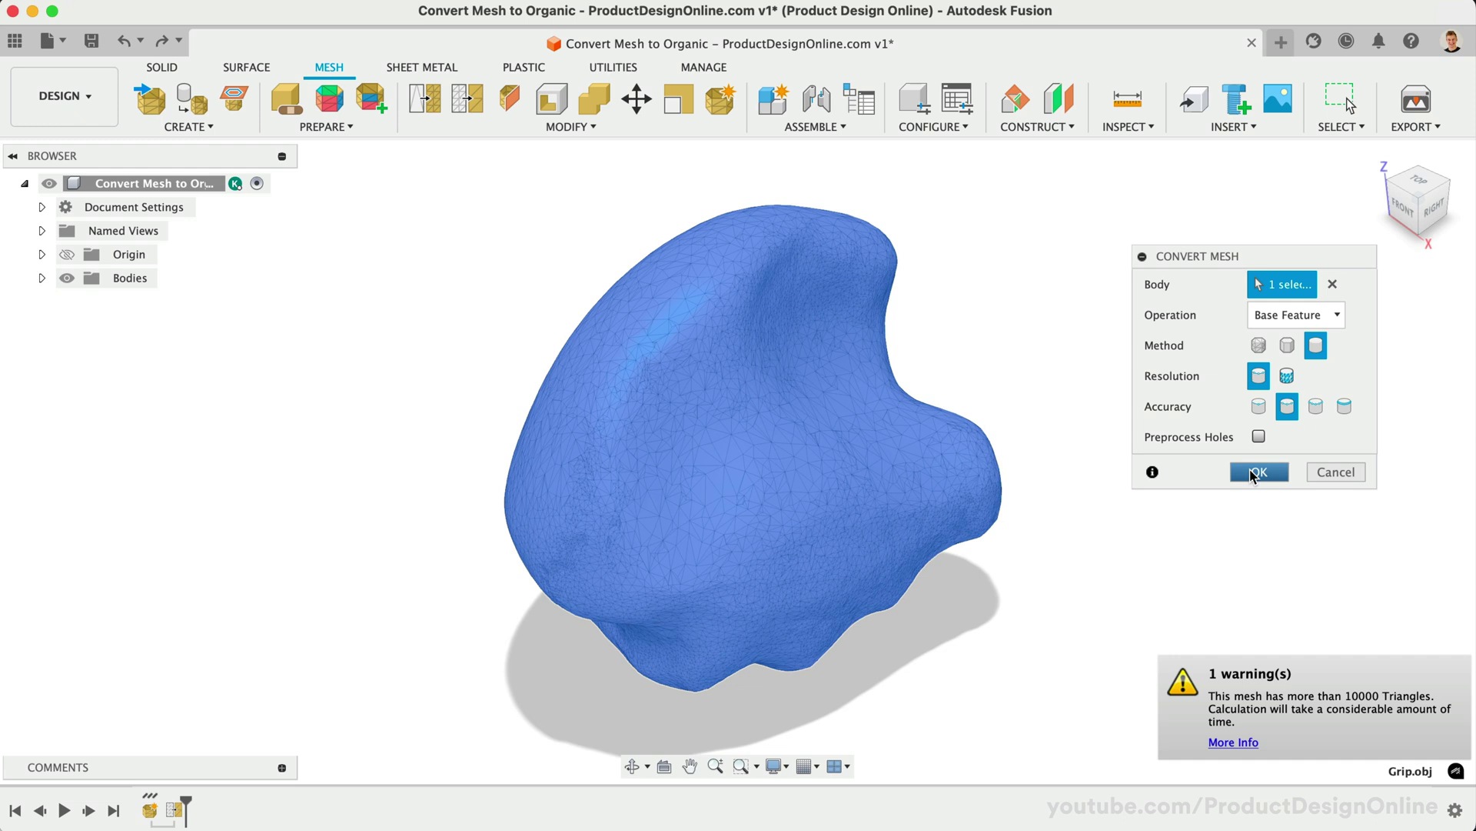
click(1258, 471)
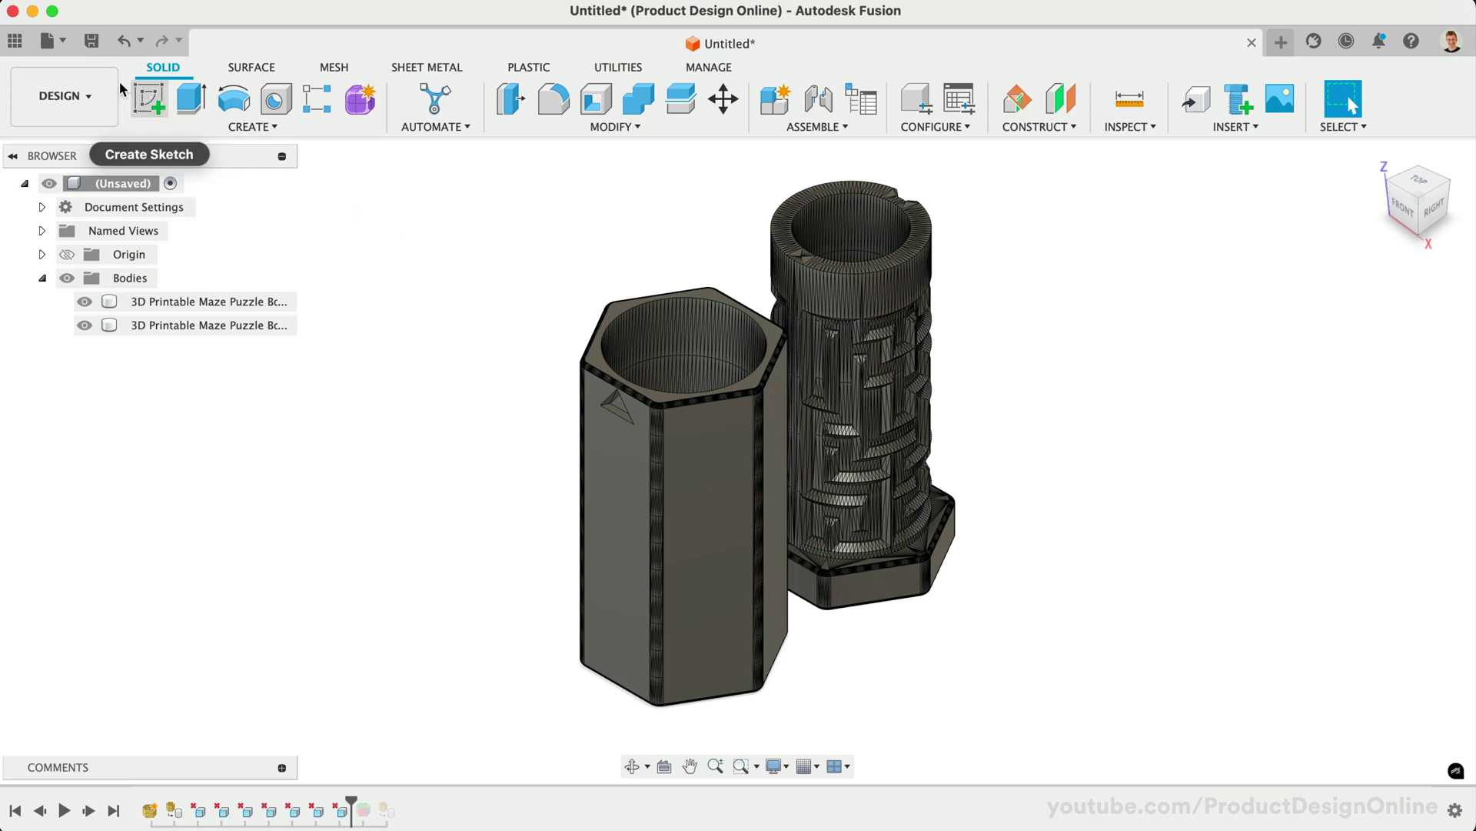
Glance at the File menu, then switch to the MESH toolbar
click(58, 42)
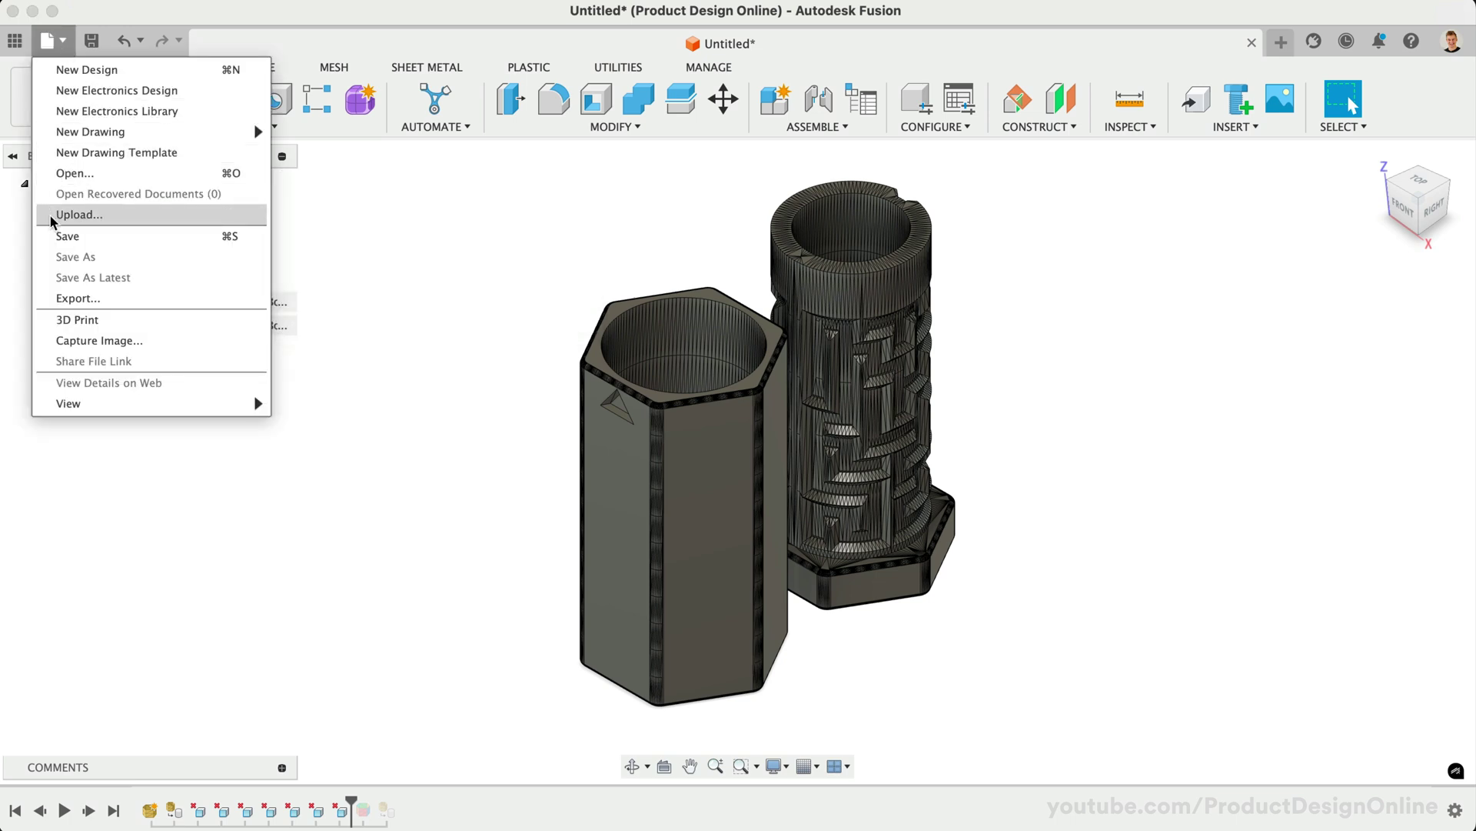
click(330, 67)
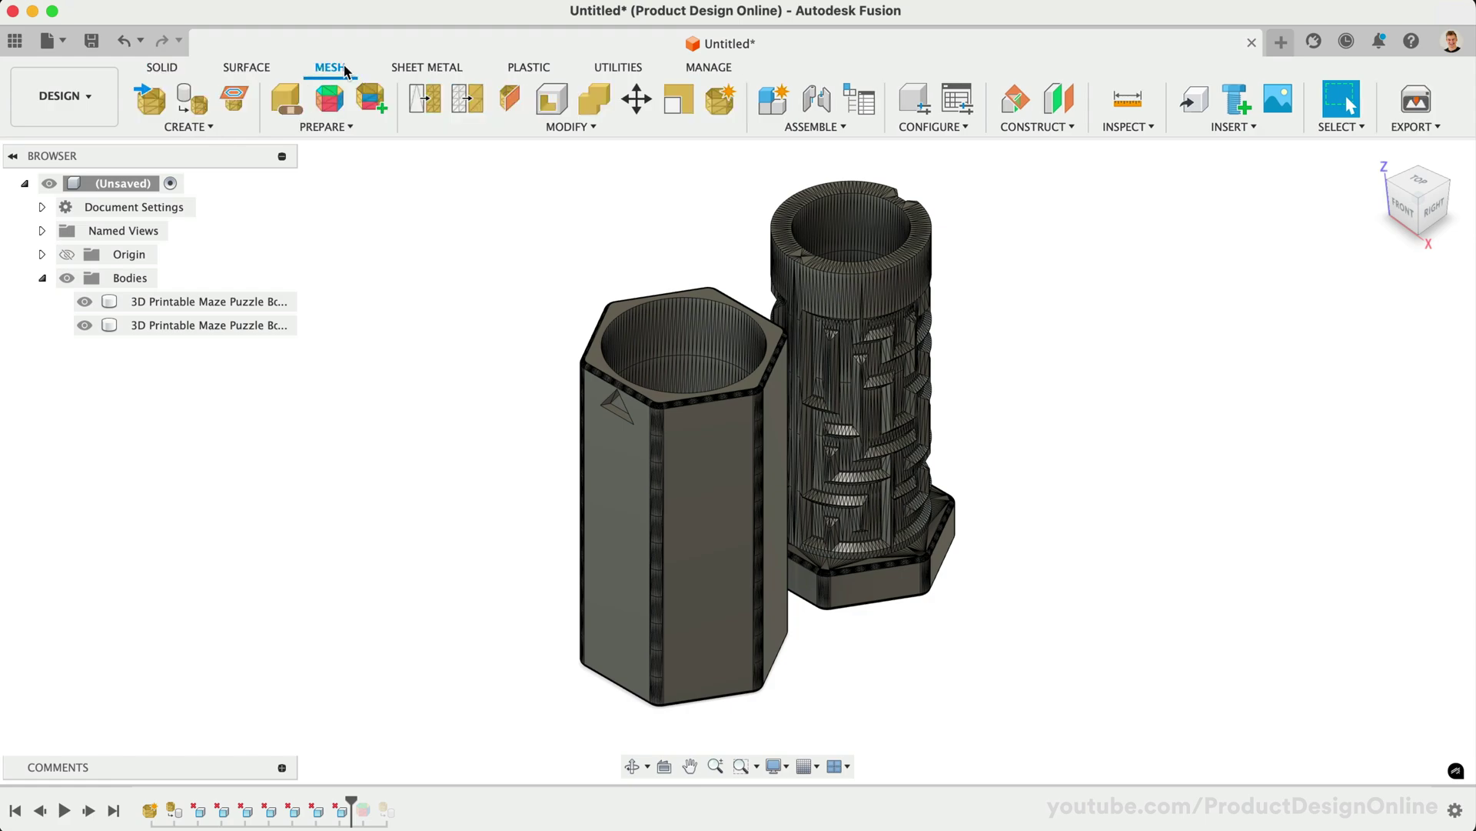
click(1231, 127)
Check the Export dialog with STL as the file type, then close it without exporting
click(59, 37)
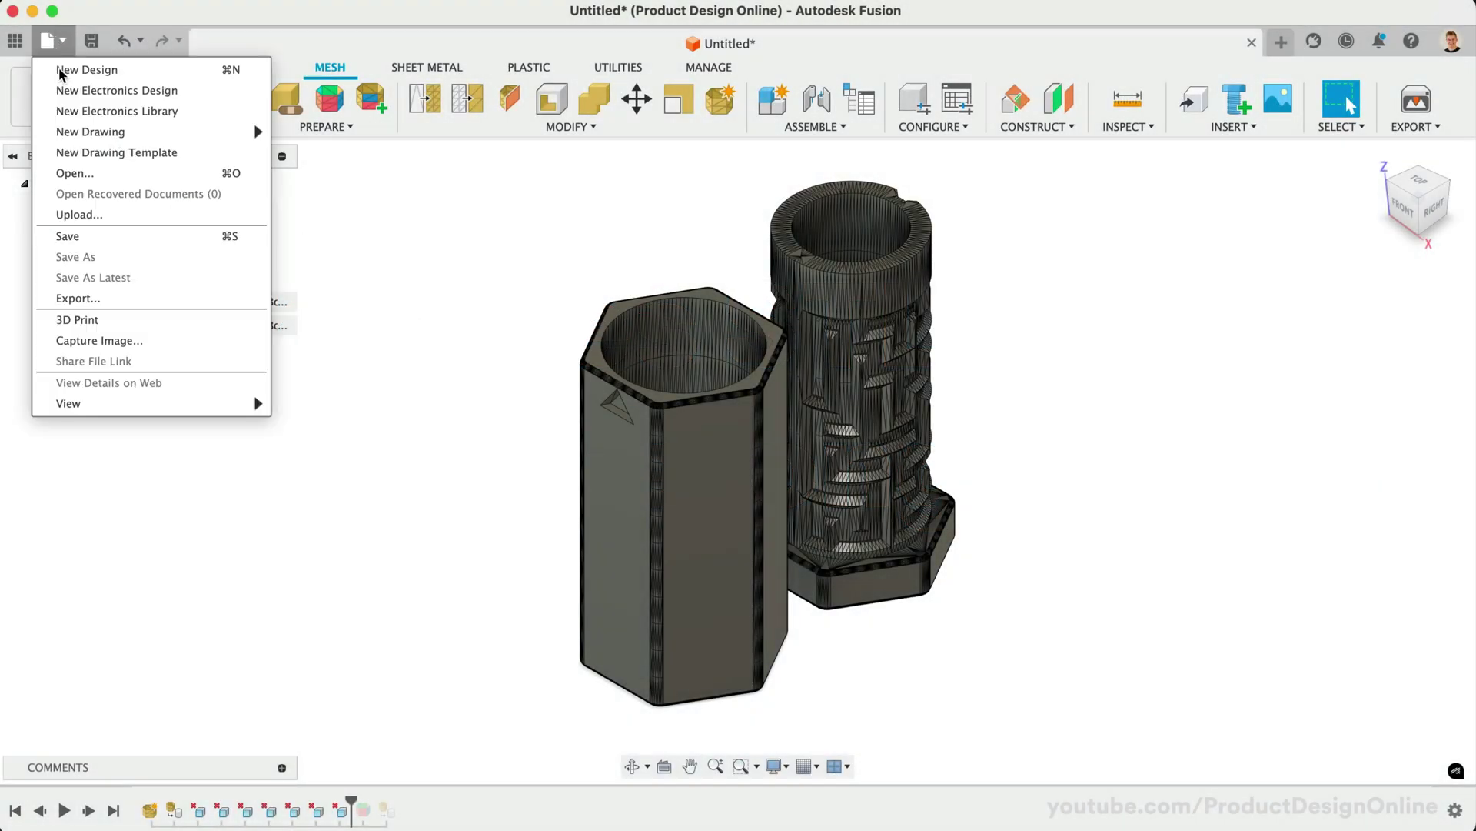
click(92, 294)
click(617, 383)
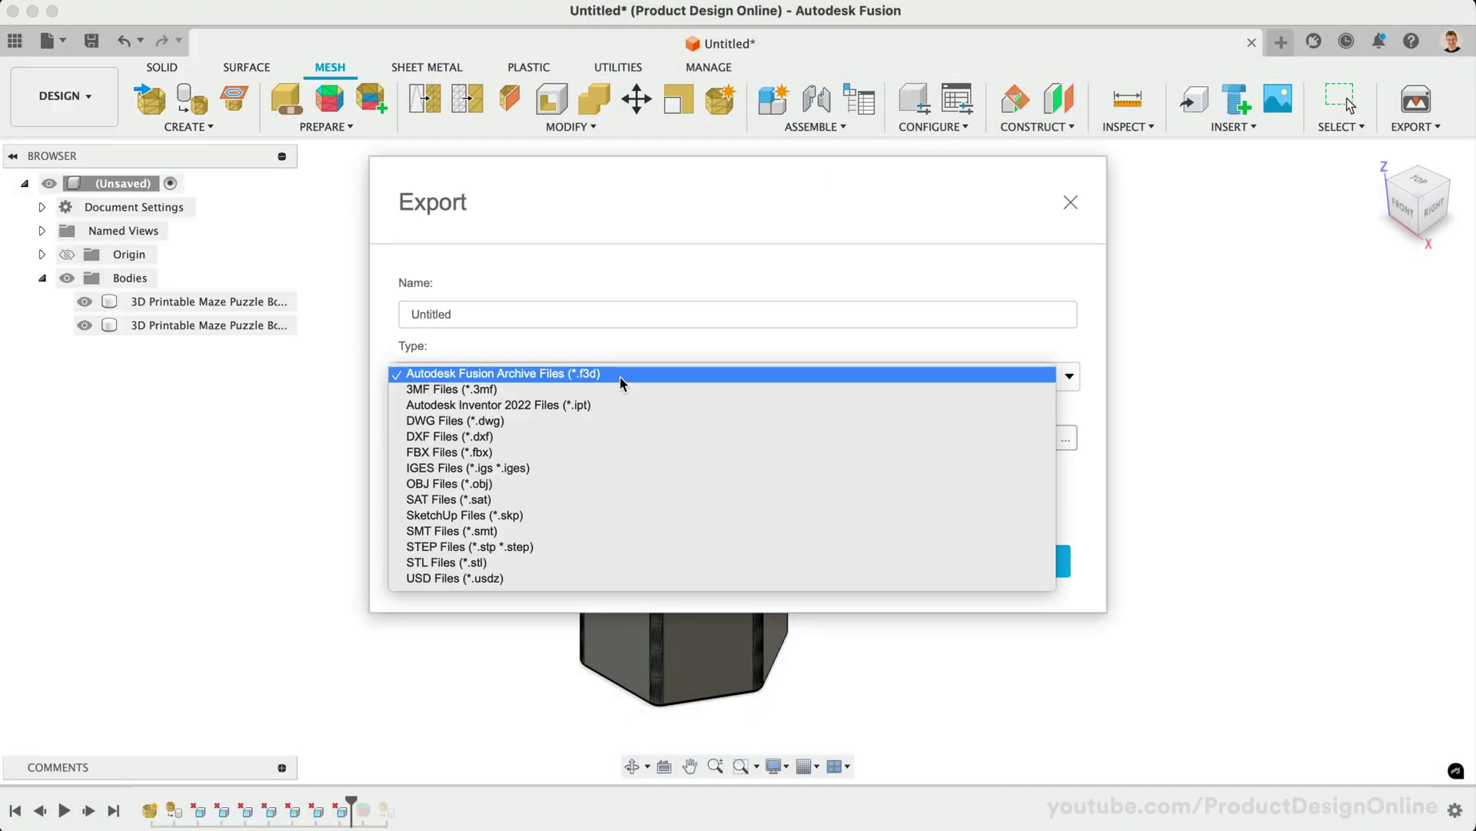
click(602, 563)
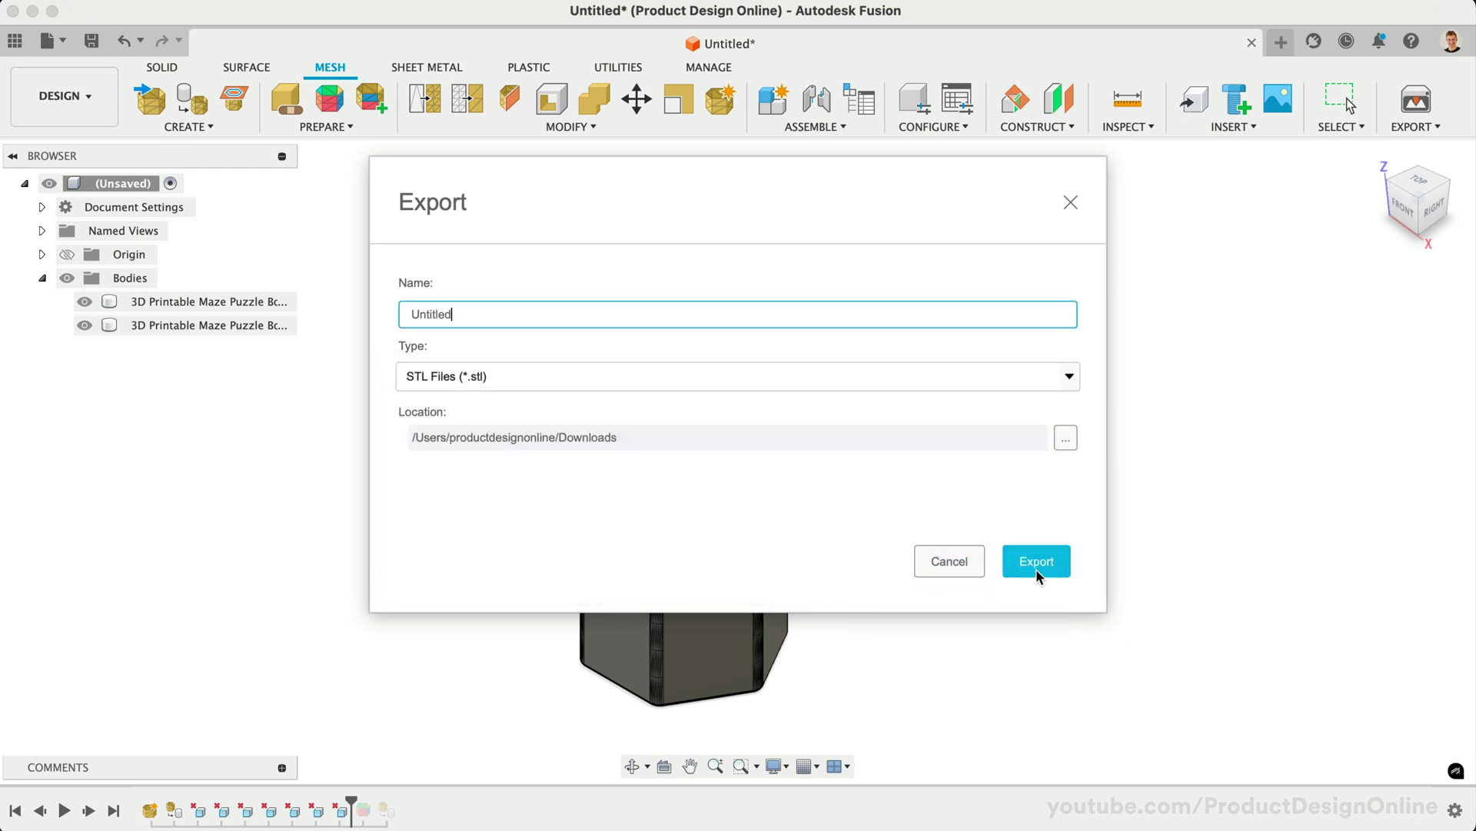
click(1069, 203)
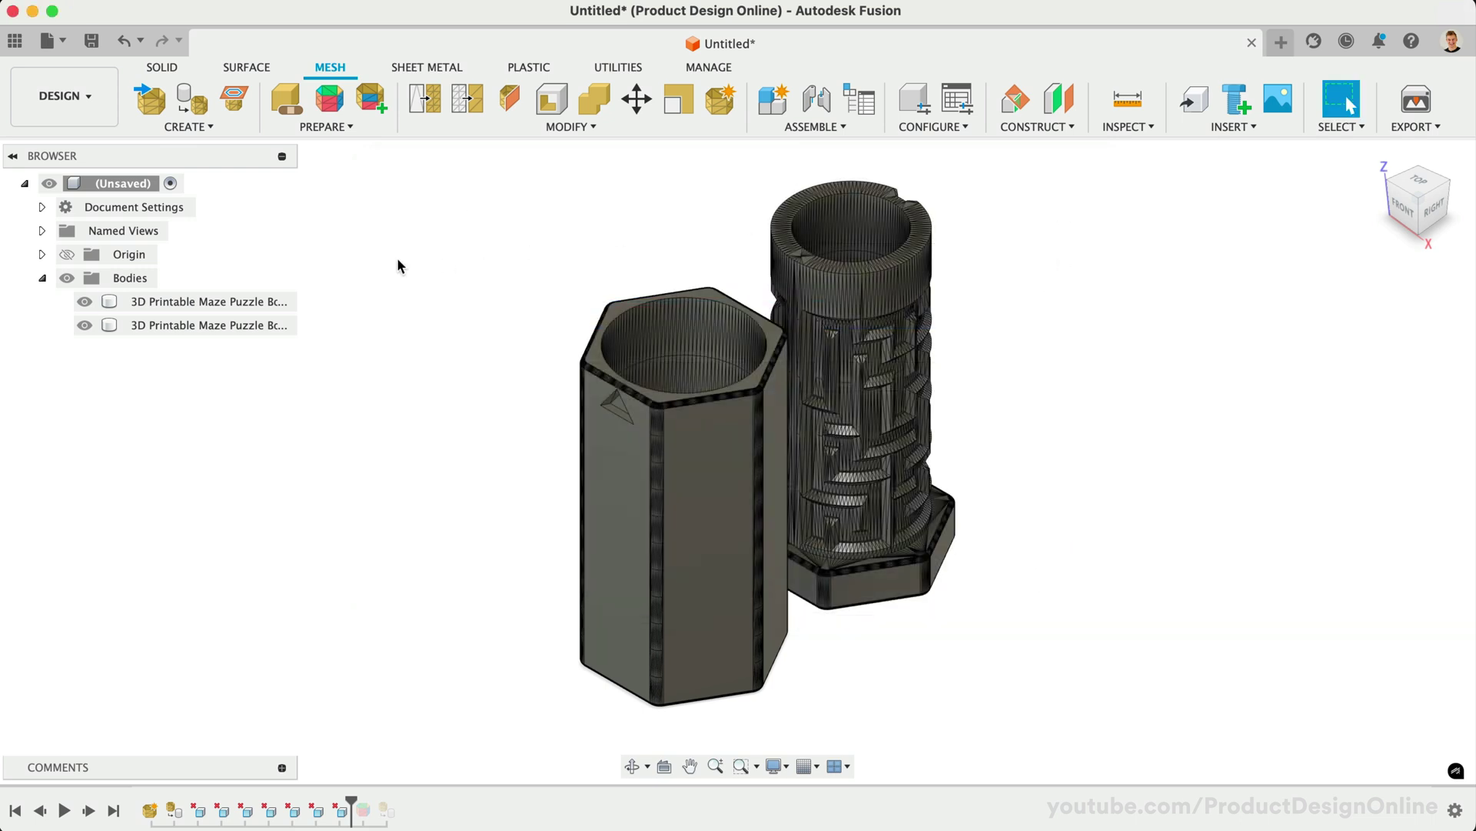
Preview Save As Mesh for the first maze body, cancel, then place the 3D Print settings near the model
right_click(169, 305)
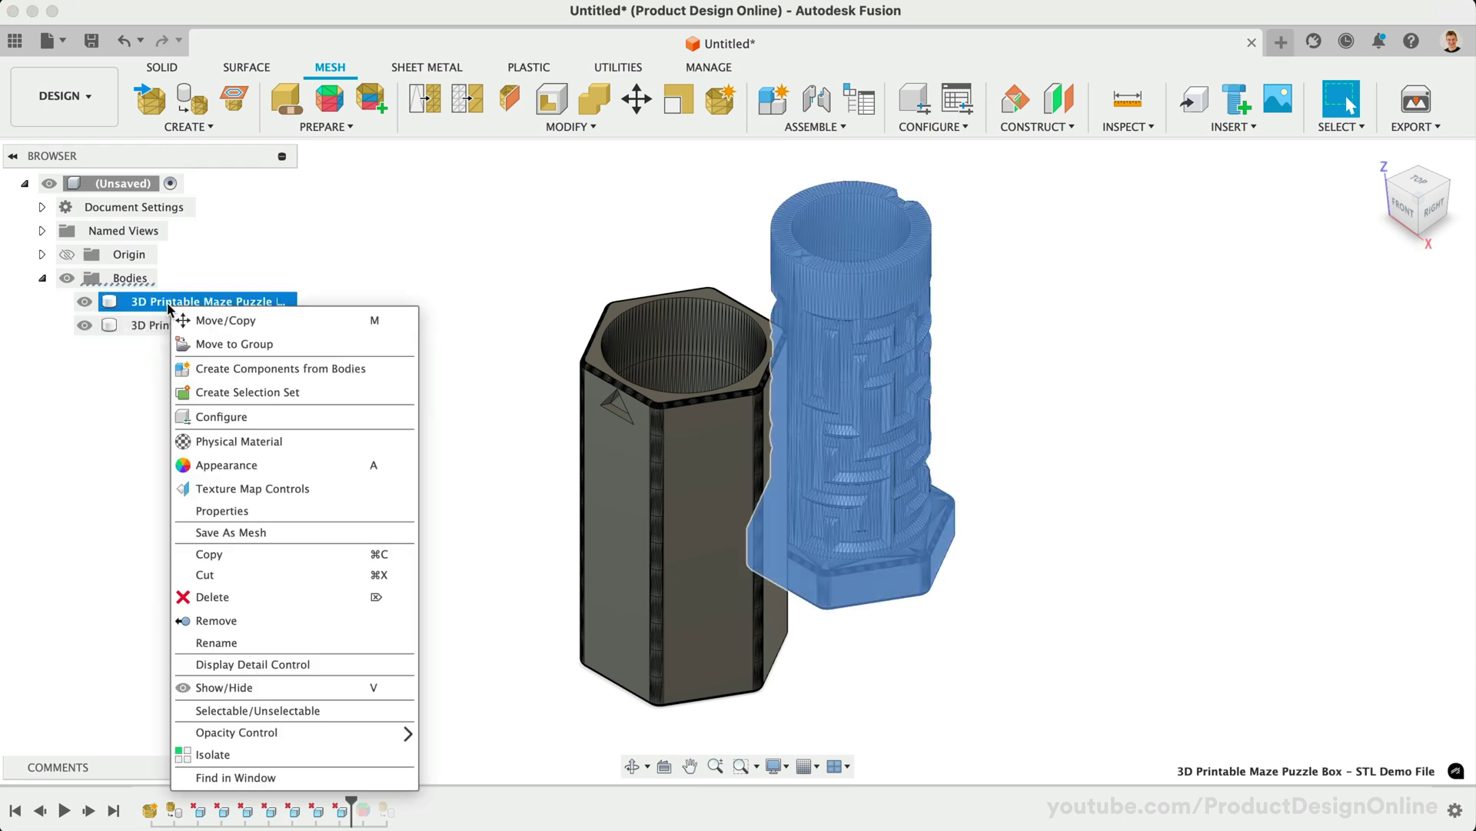
click(286, 533)
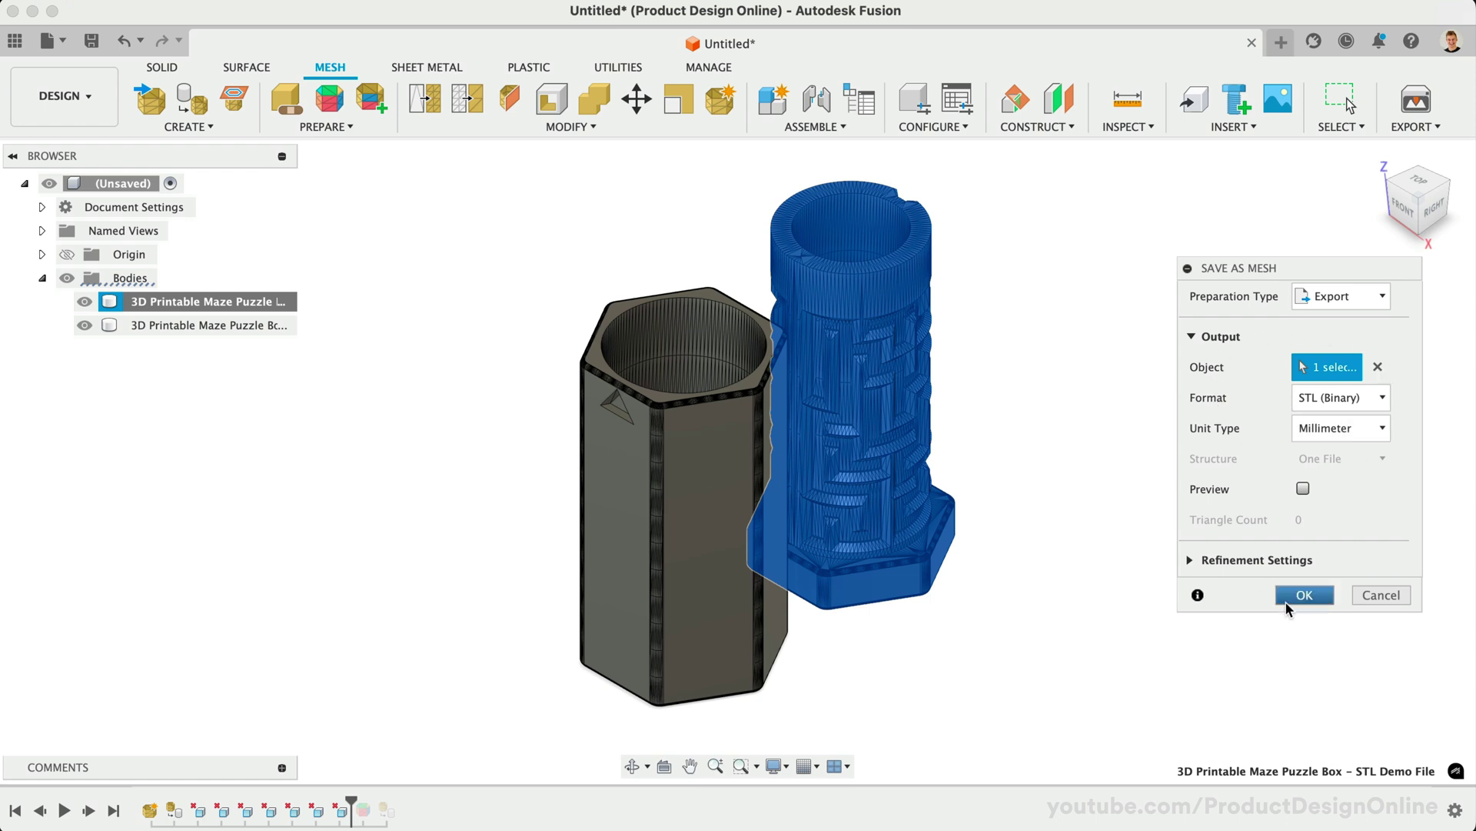
click(1379, 595)
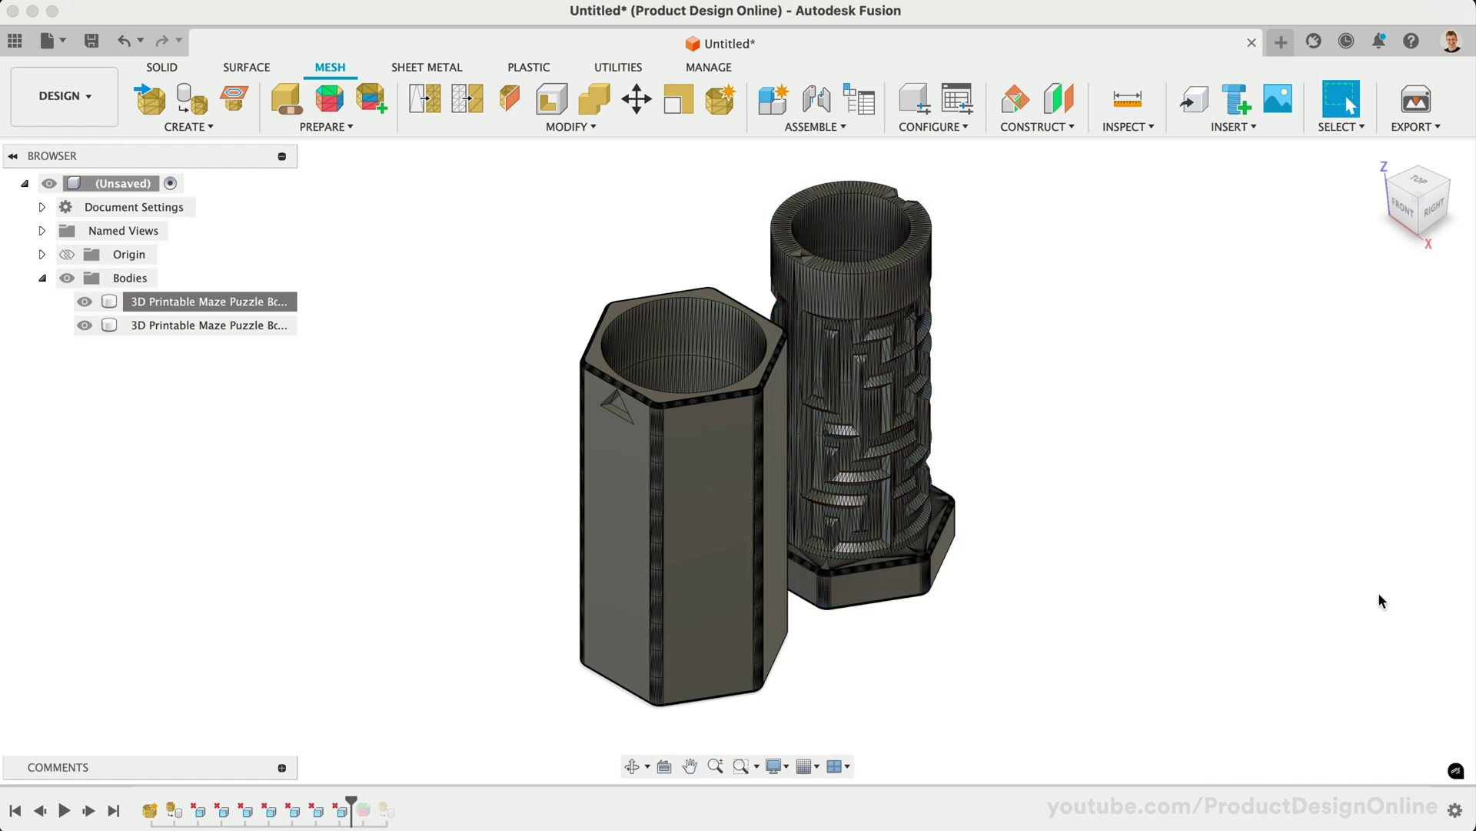
click(1415, 108)
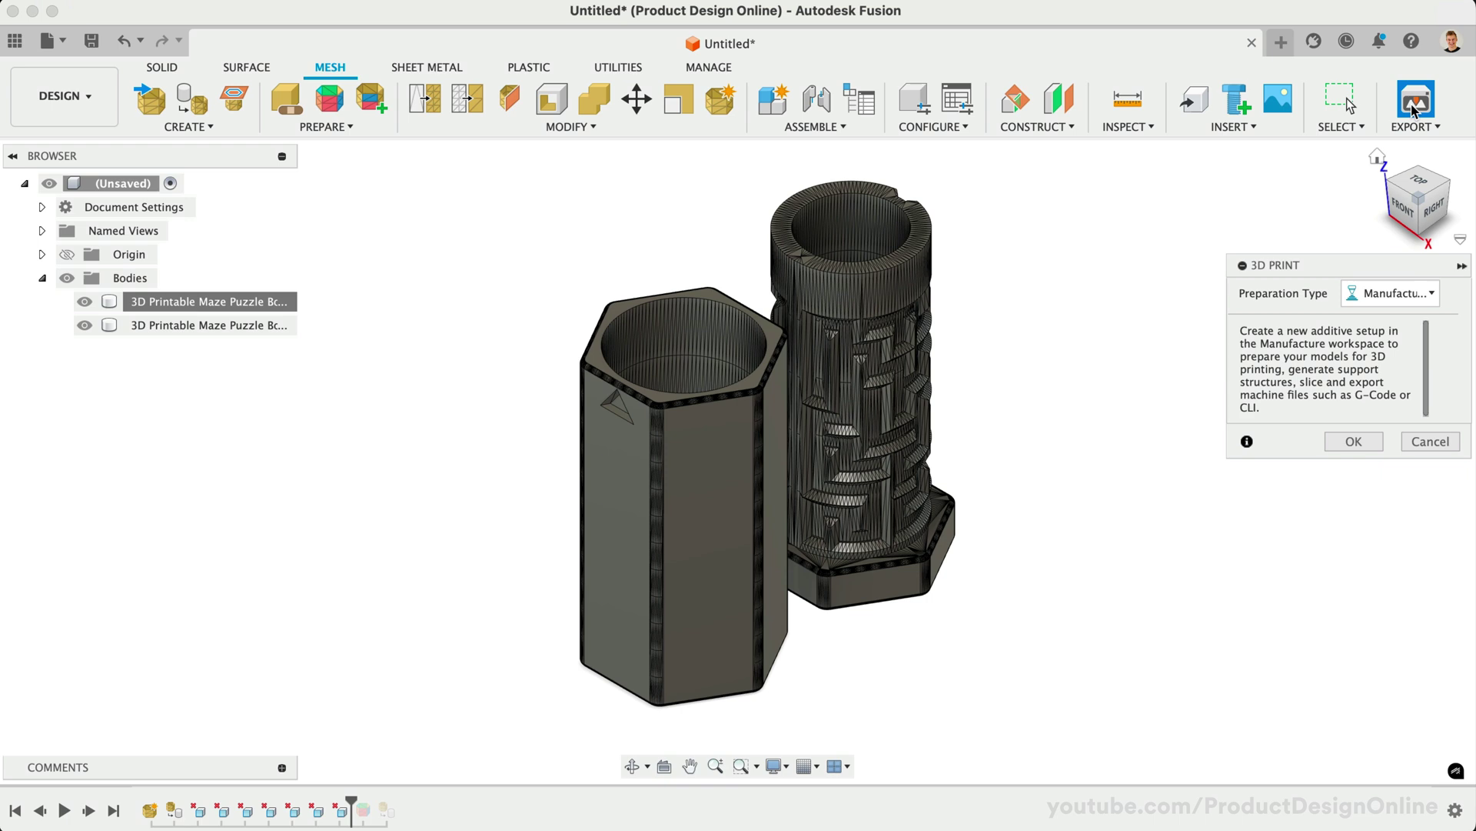
drag(1380, 273, 1180, 271)
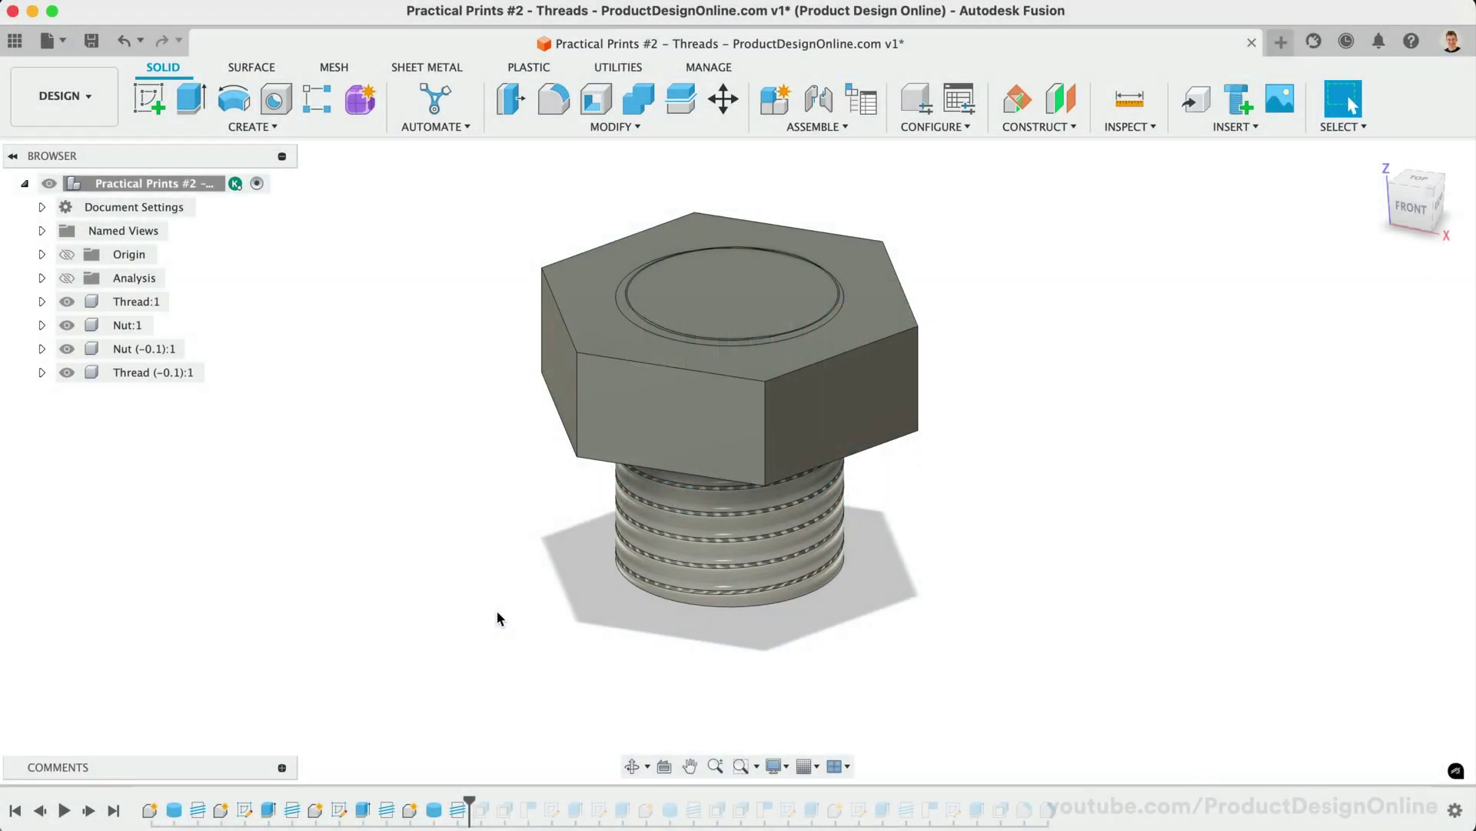
Make the bolt's ISO Metric M16x2 thread modeled and orbit to view it from below
double_click(459, 809)
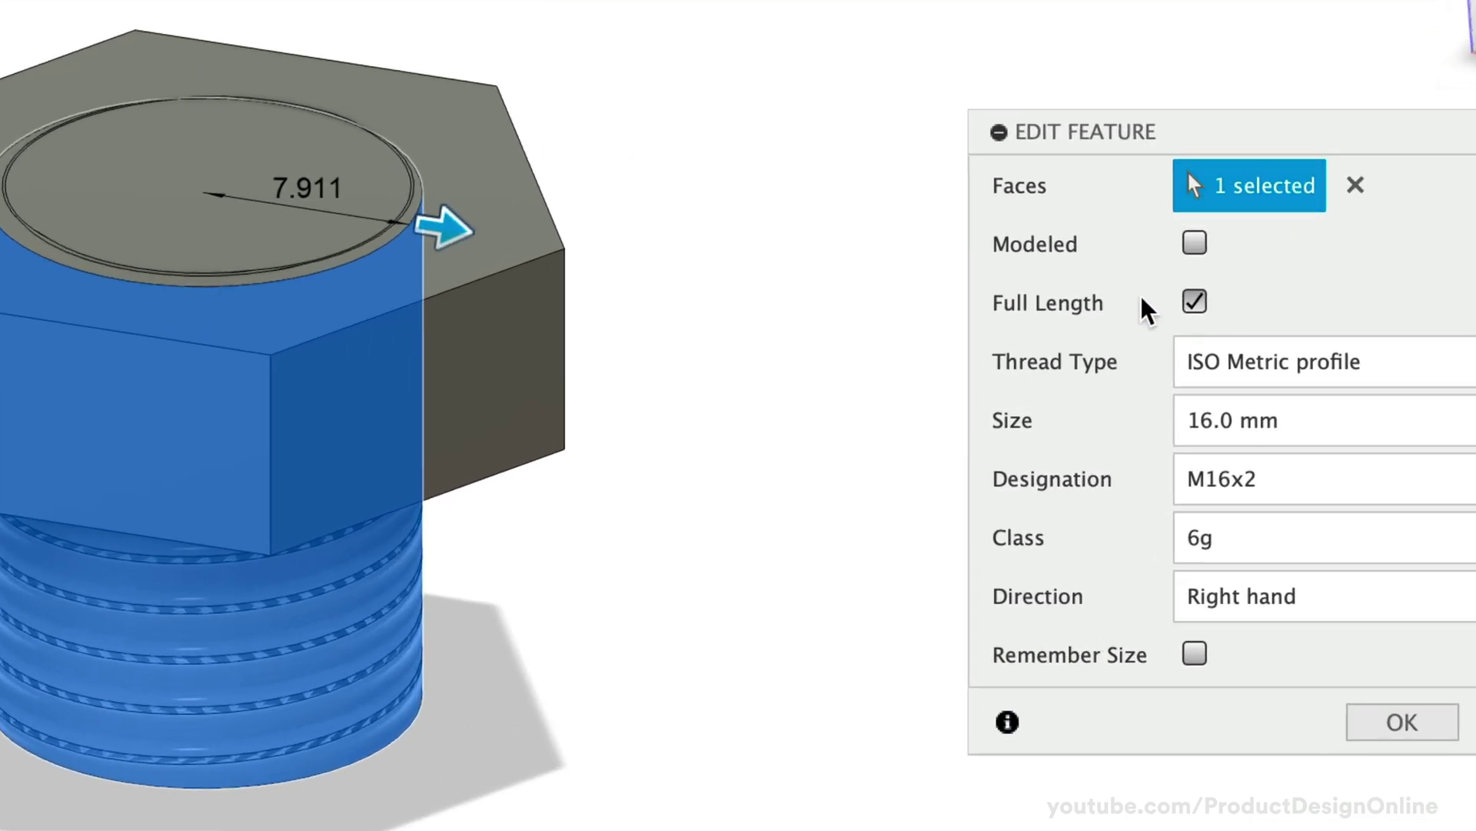
click(1194, 243)
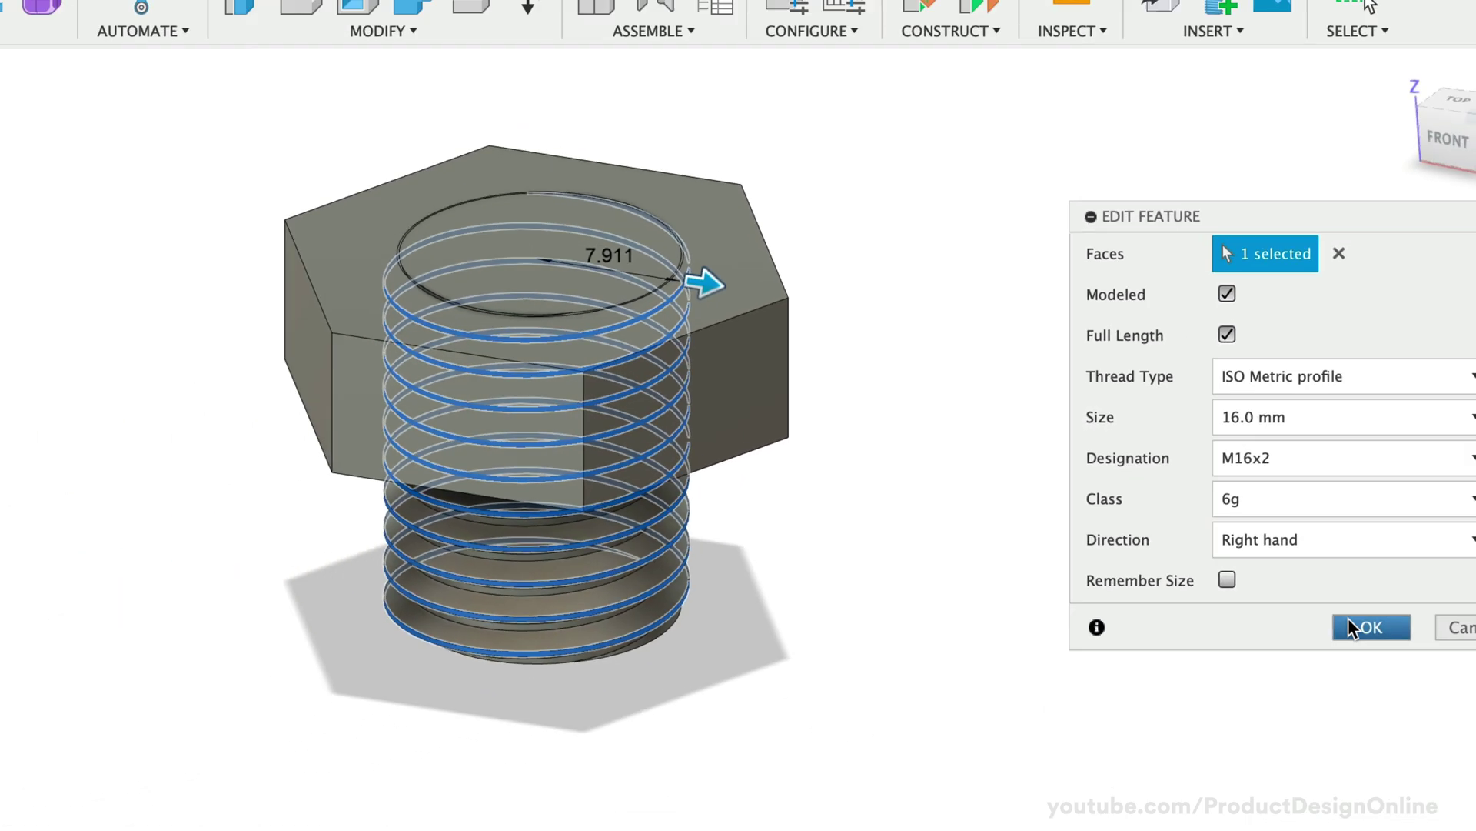
click(1402, 721)
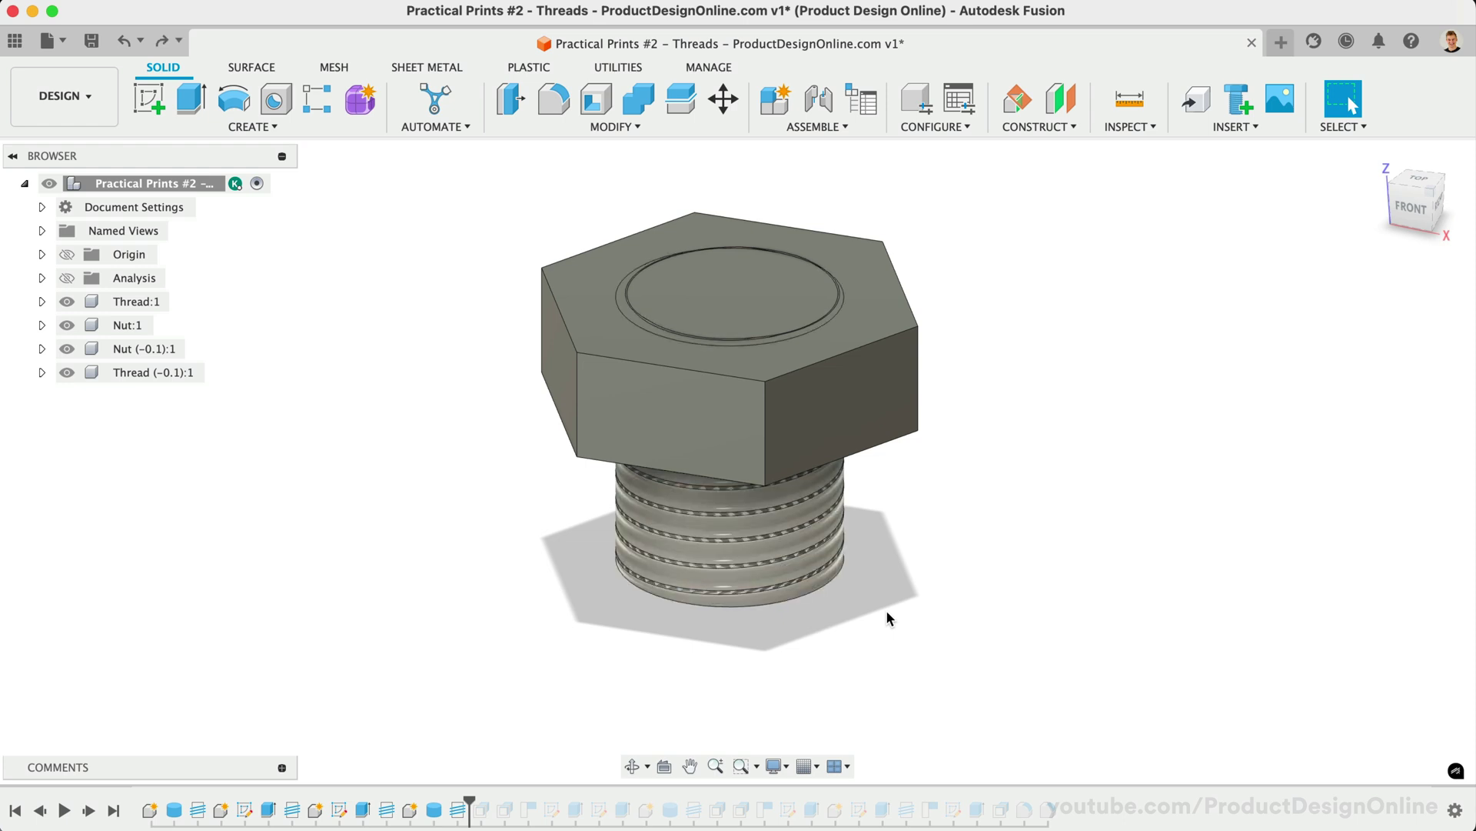
mouse_move(1261, 275)
shift+middle_down()
mouse_move(1401, 126)
mouse_move(1331, 188)
mouse_move(1268, 204)
mouse_move(1253, 277)
shift+middle_up()
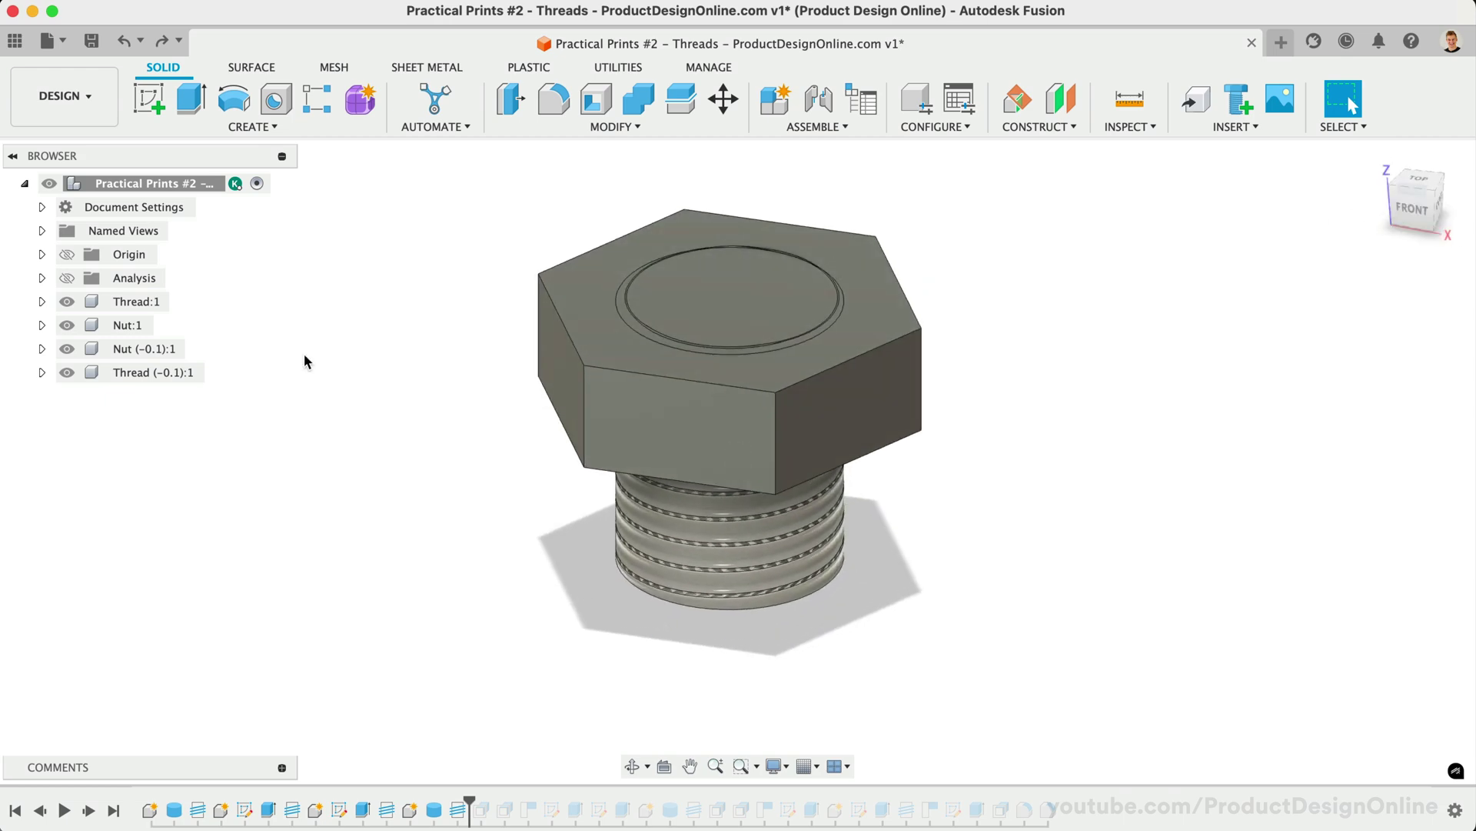